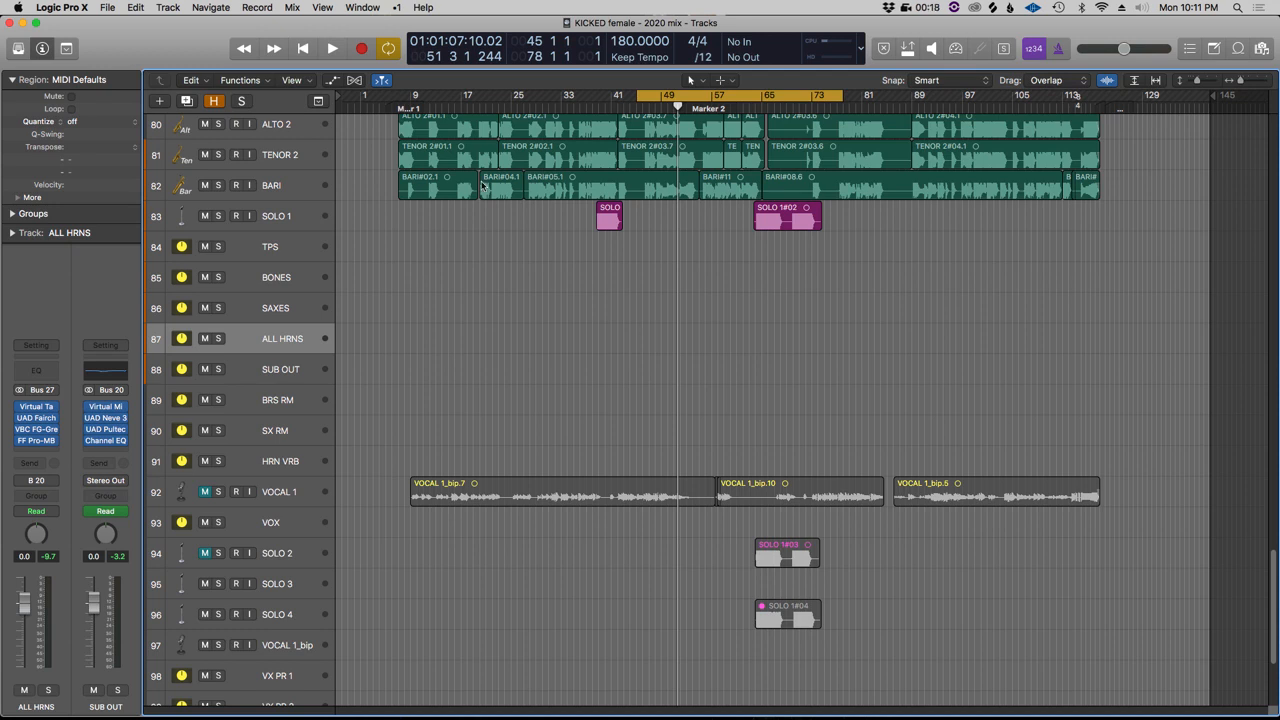
- Look over the session's guitar, keyboard, vibes, trumpet, trombone, sax and vocal tracks
scroll(585, 392, "up", 5)
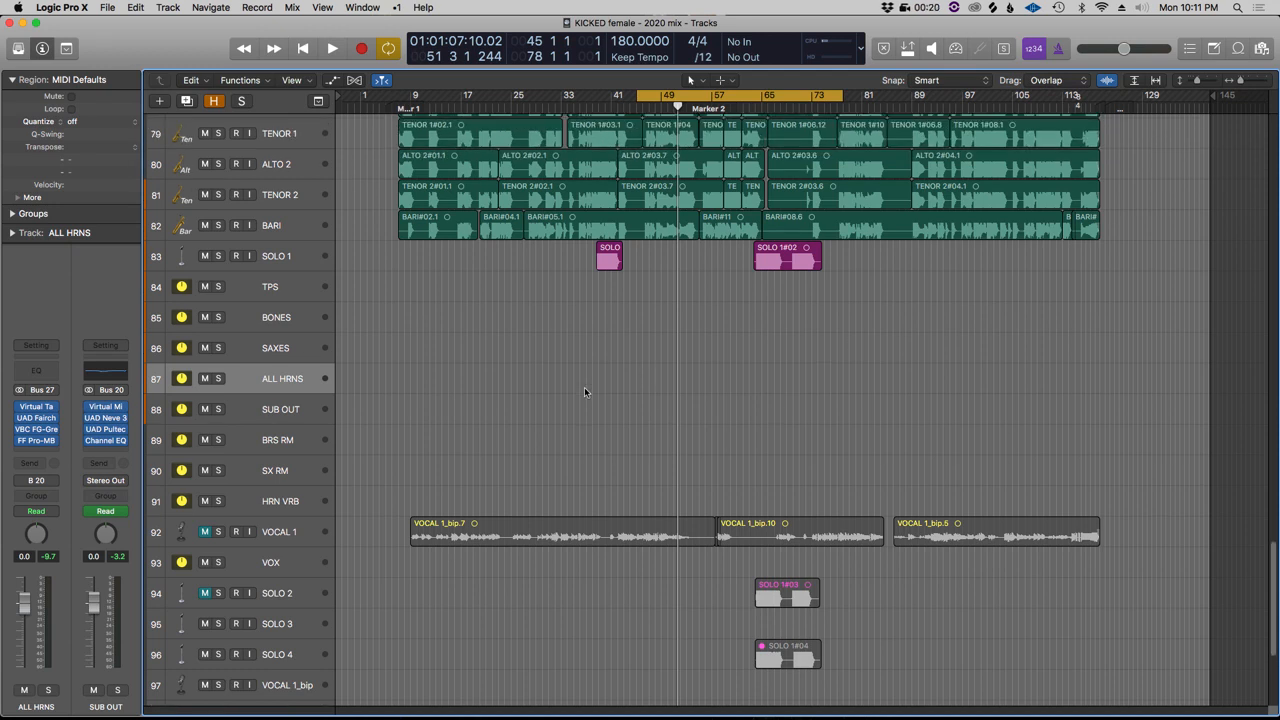
scroll(585, 391, "up", 5)
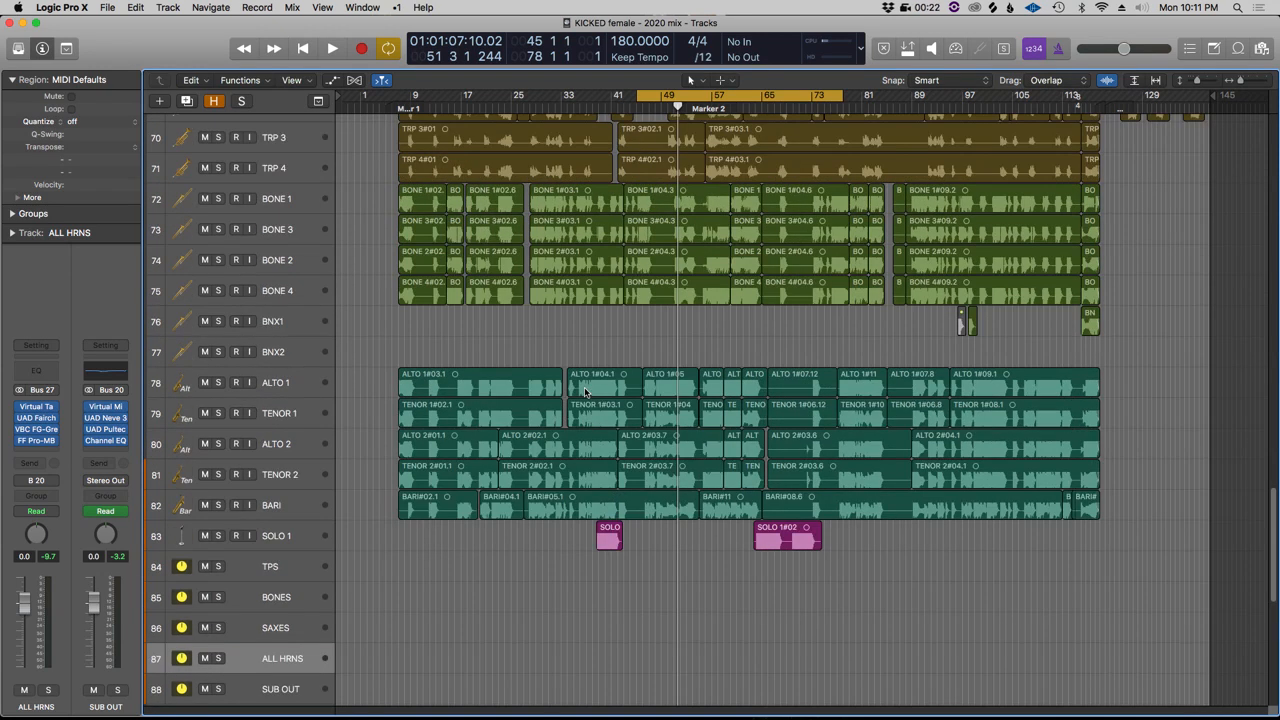
scroll(585, 391, "up", 15)
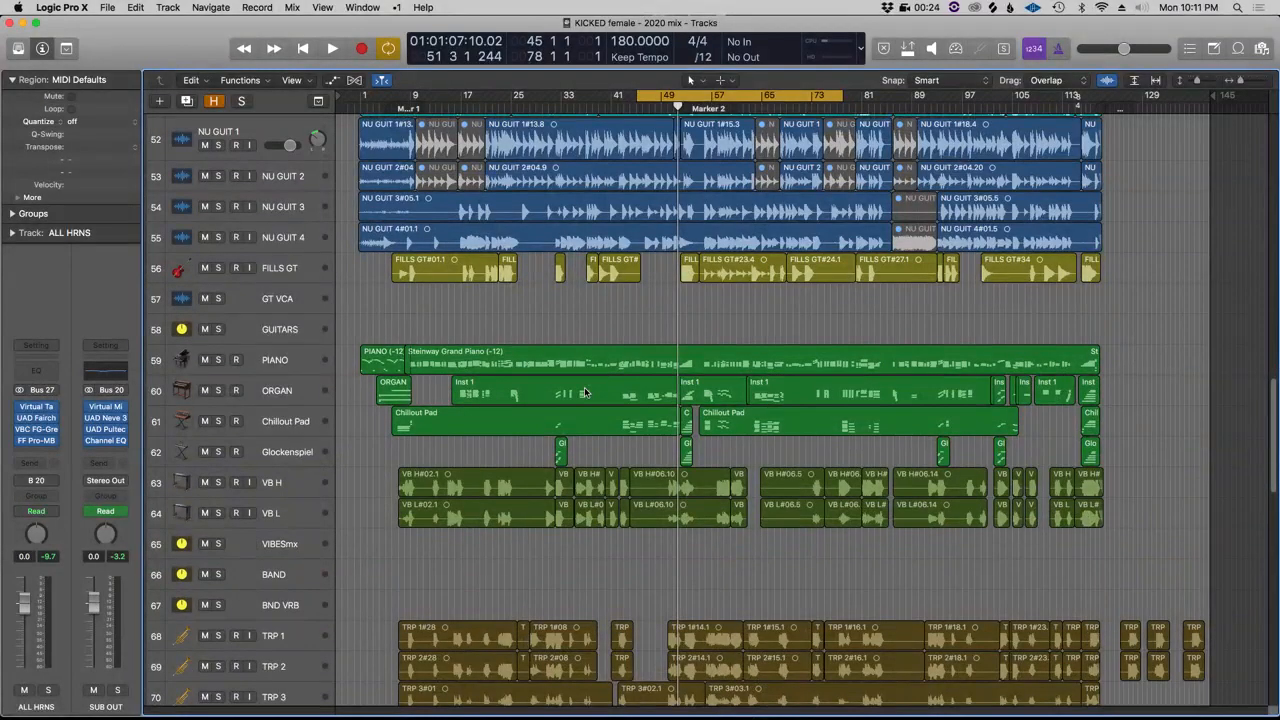
scroll(584, 387, "down", 12)
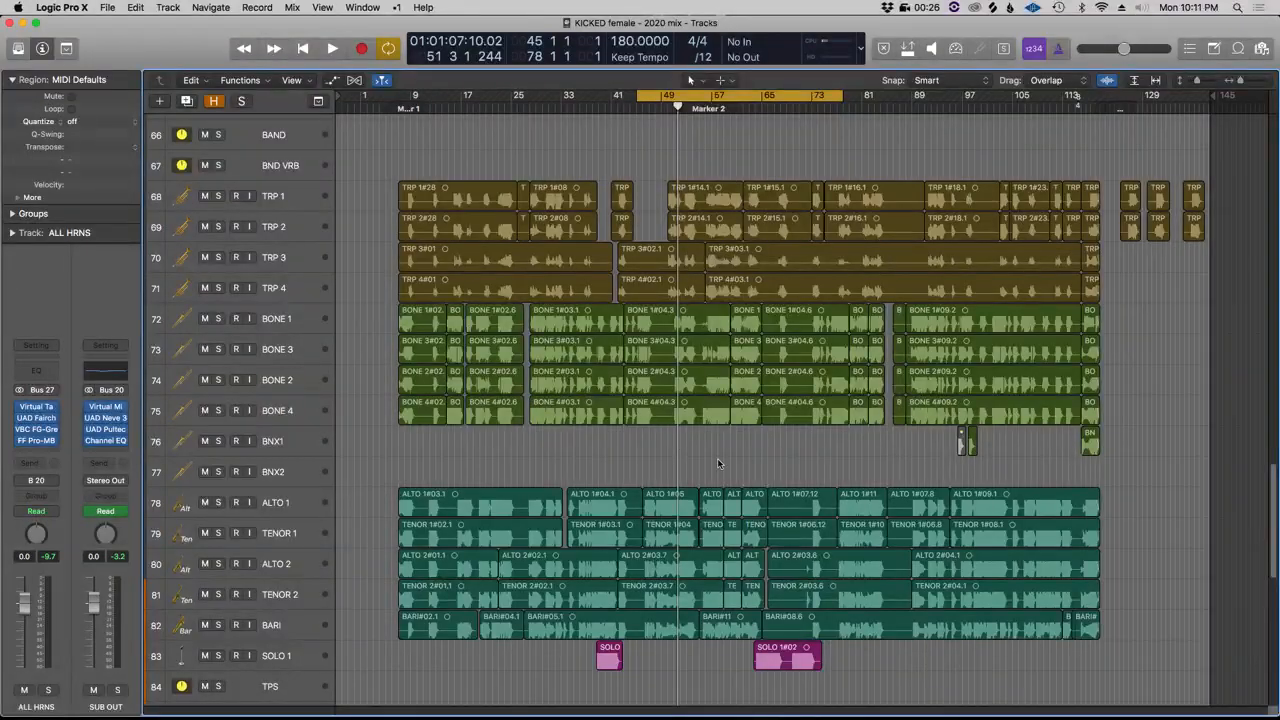
scroll(732, 495, "up", 11)
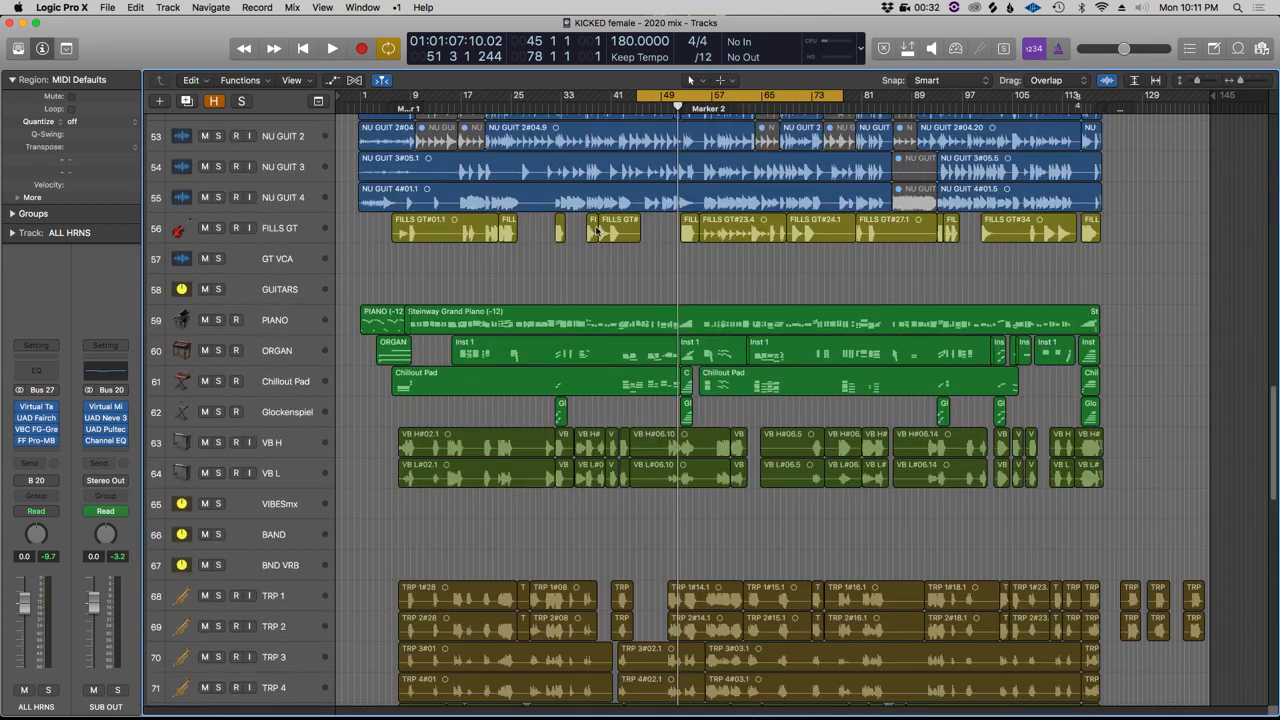
scroll(596, 232, "up", 1)
scroll(620, 320, "up", 4)
scroll(645, 401, "down", 15)
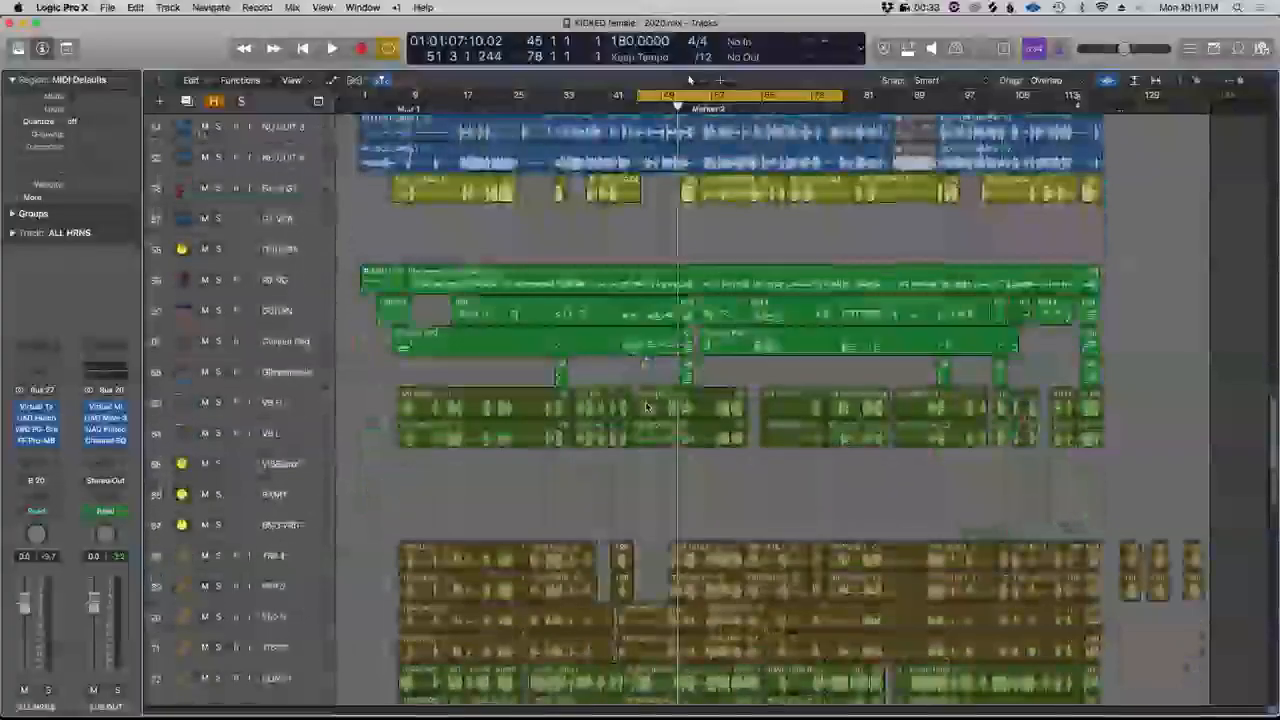
scroll(645, 406, "down", 6)
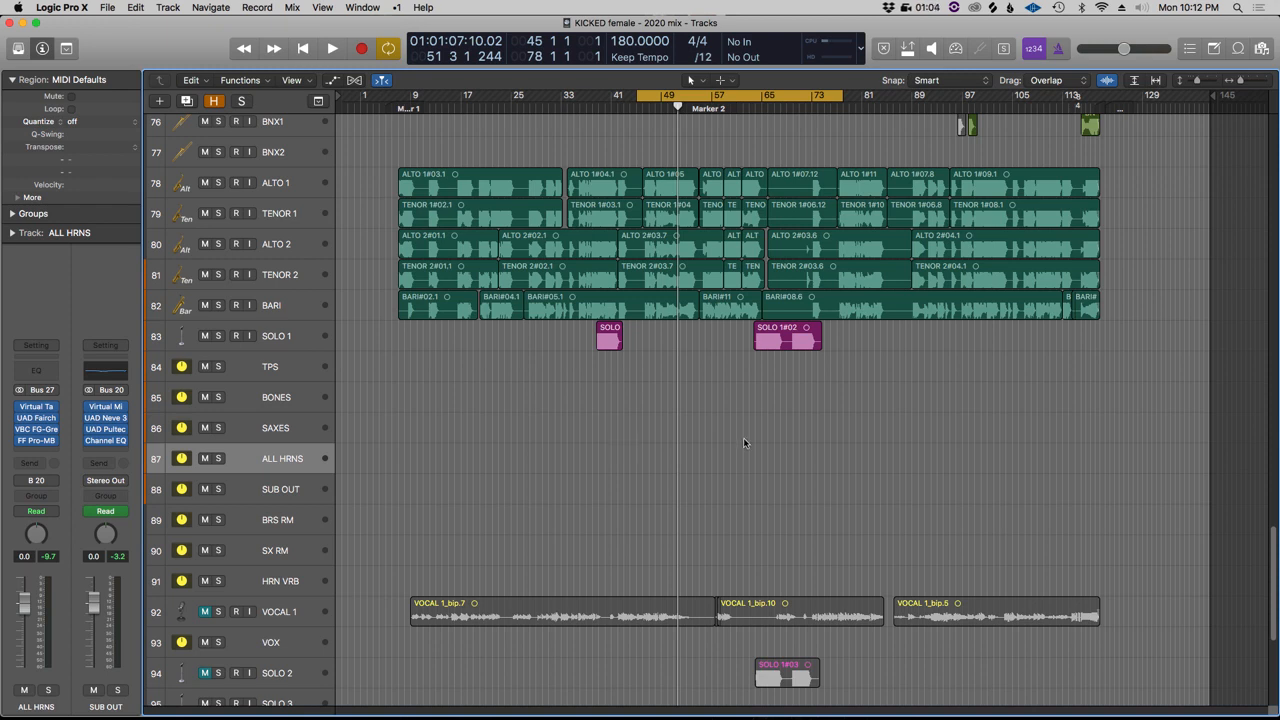
scroll(701, 458, "up", 8)
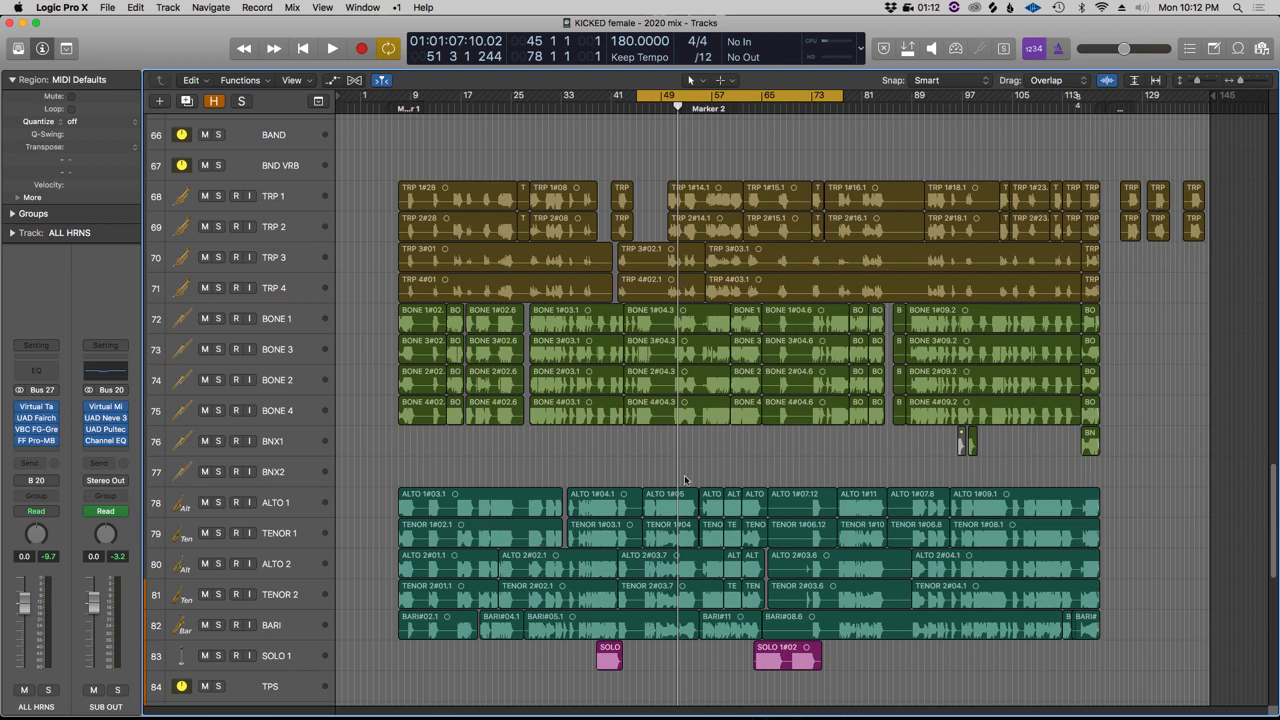
scroll(700, 424, "up", 3)
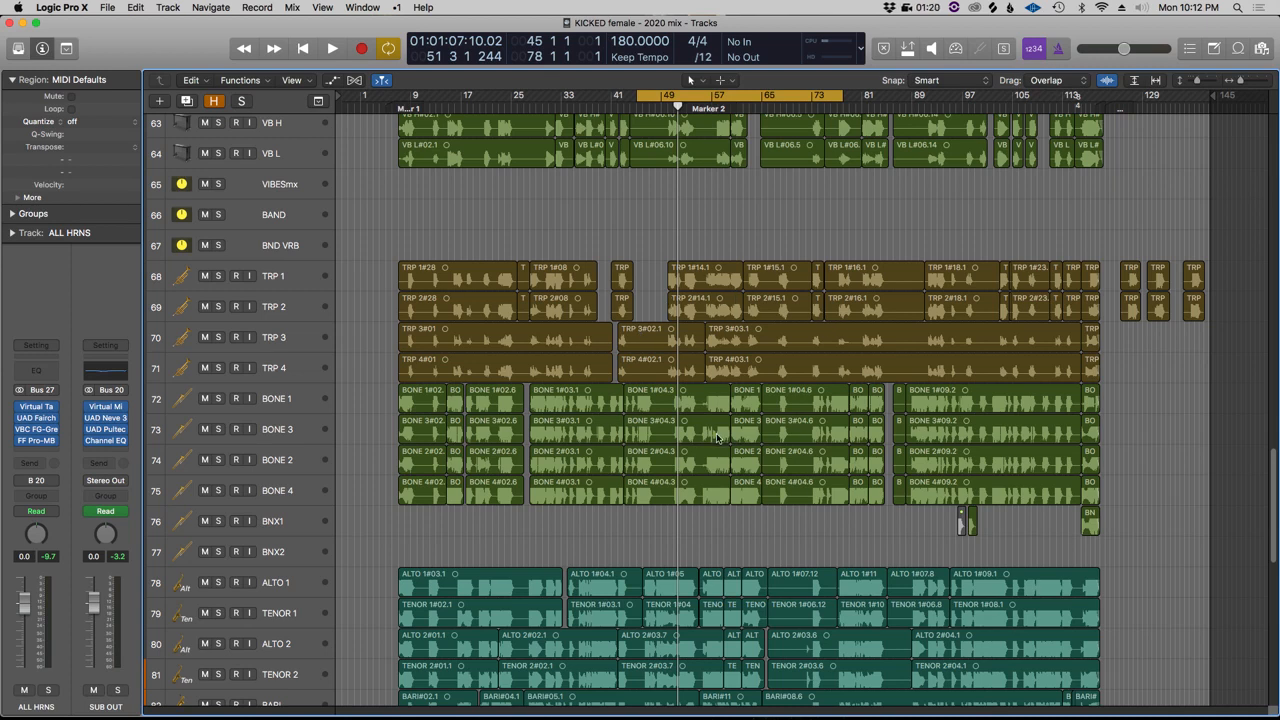
scroll(717, 437, "down", 4)
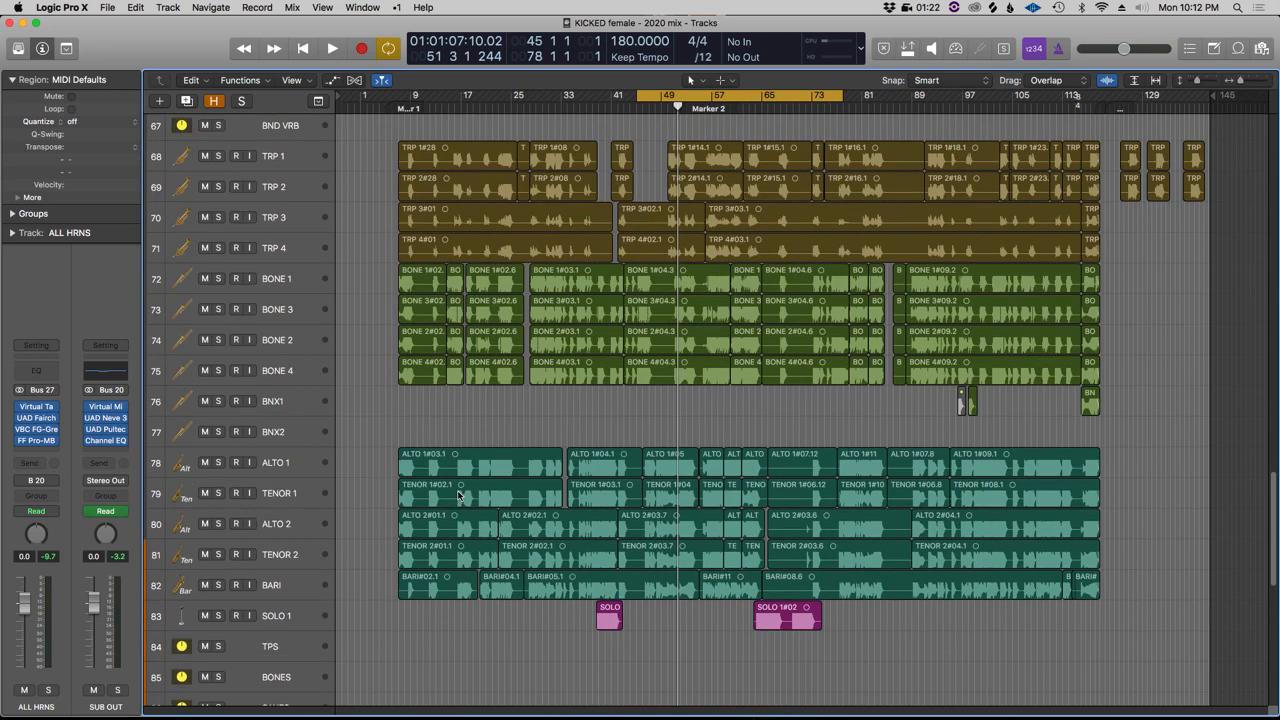
- Inspect the UAD Ocean Way Studios reverb on the BRS RM track and close its plug-in window
scroll(399, 603, "down", 5)
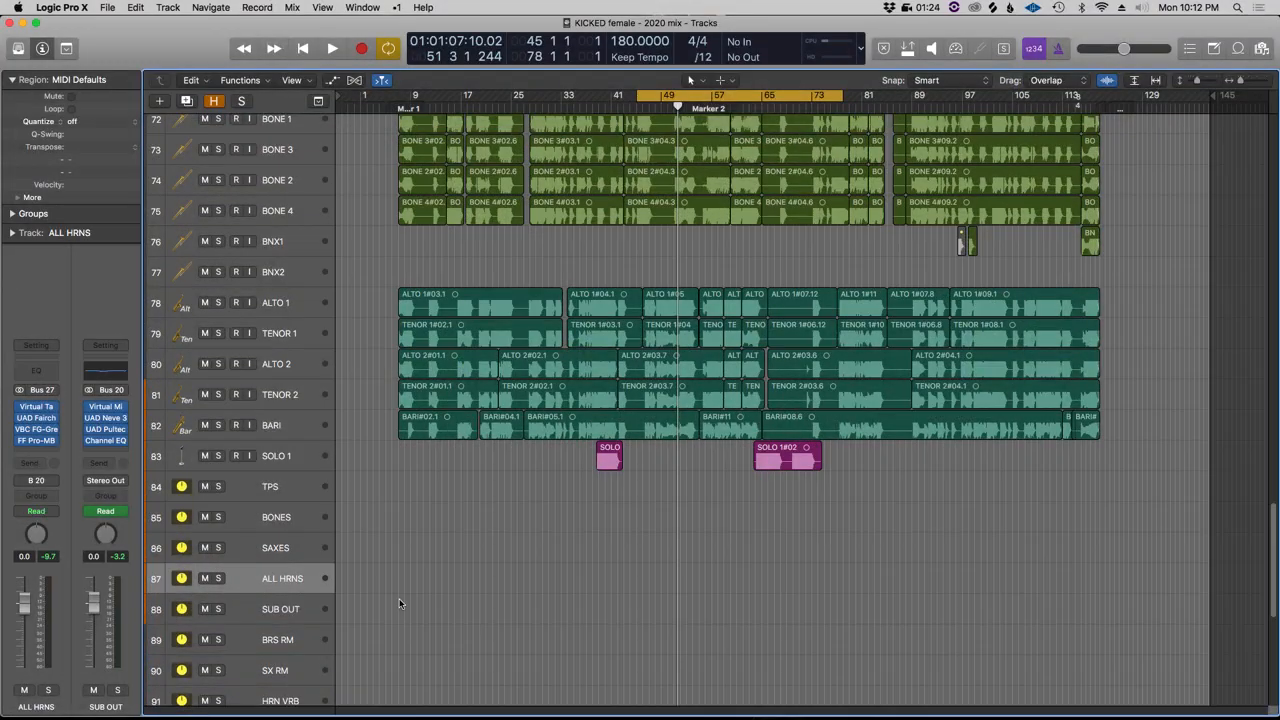
scroll(352, 577, "down", 1)
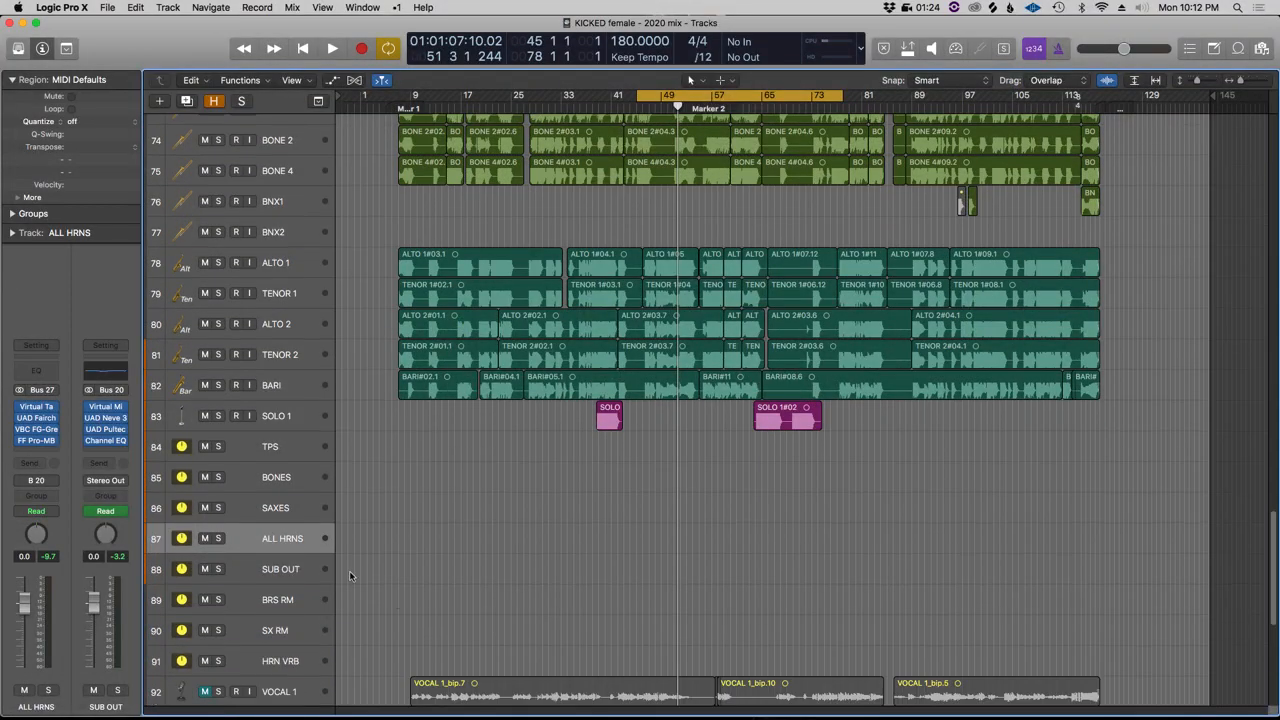
left_click(300, 598)
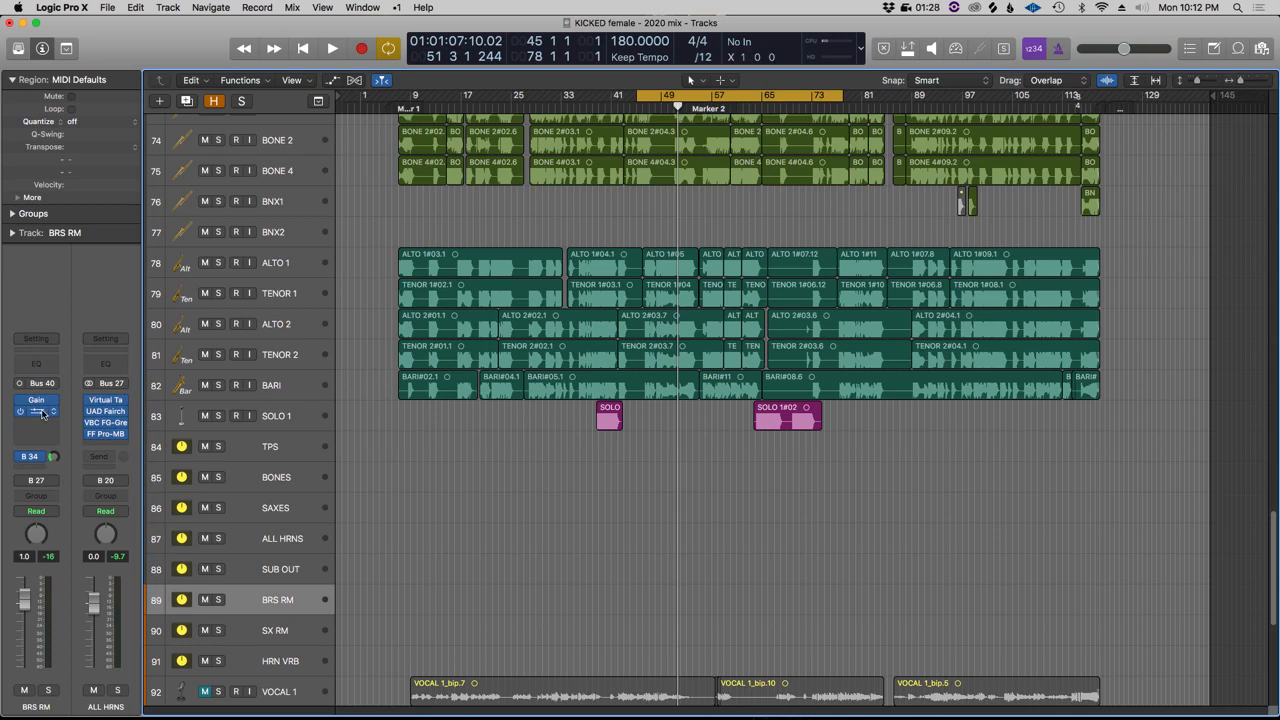
left_click_drag(0, 106, 560, 112)
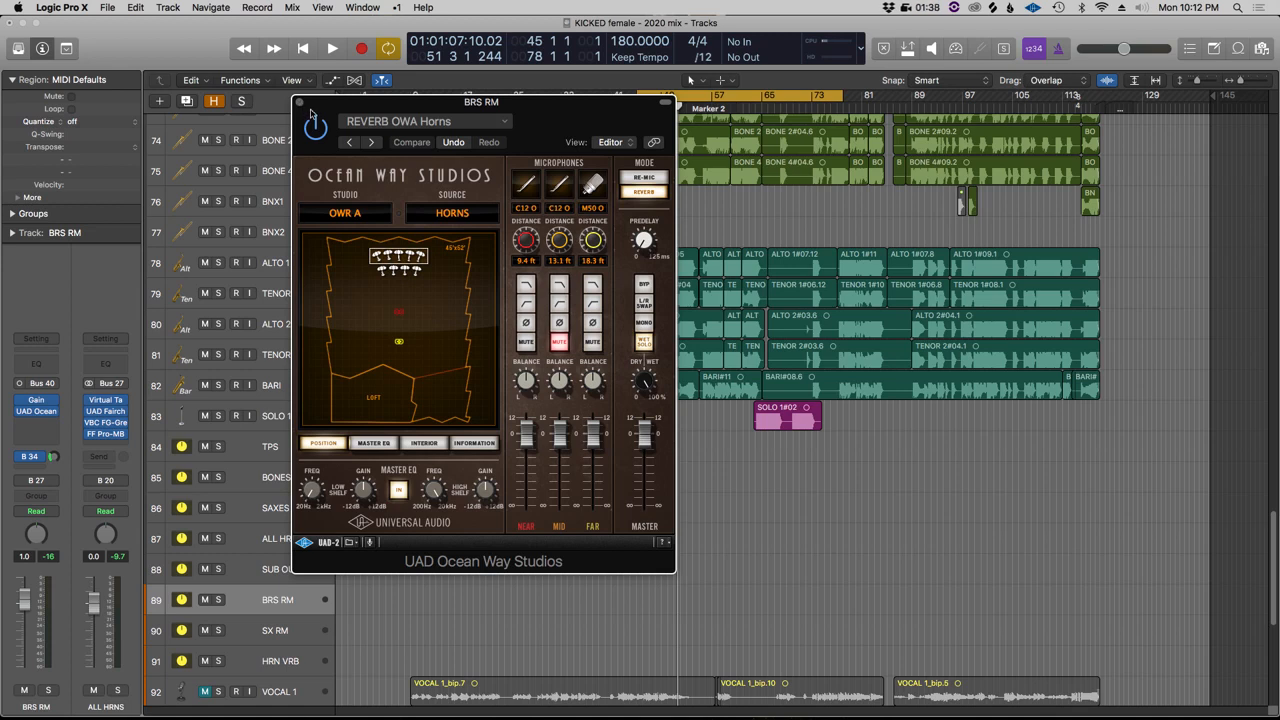
left_click(303, 105)
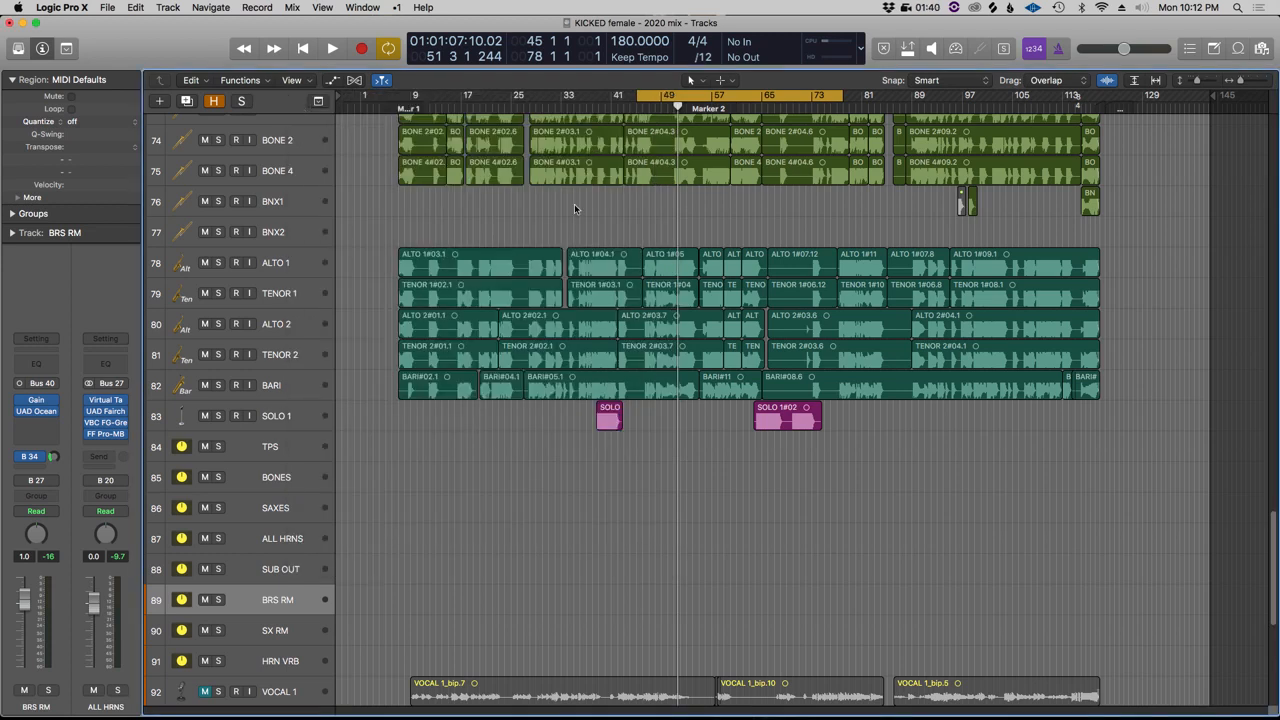
- Review the arrangement from the drum overheads and percussion through the rhythm section to the horn tracks
scroll(567, 498, "up", 6)
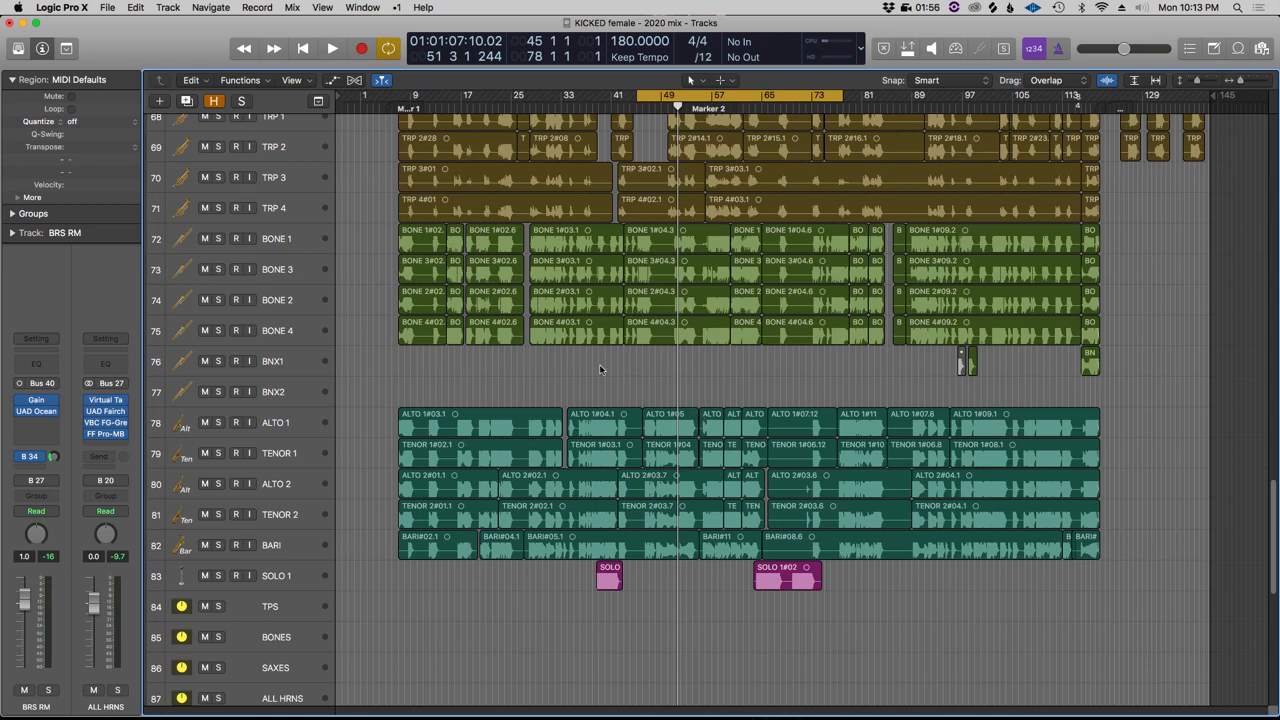
scroll(599, 364, "up", 15)
scroll(600, 370, "down", 15)
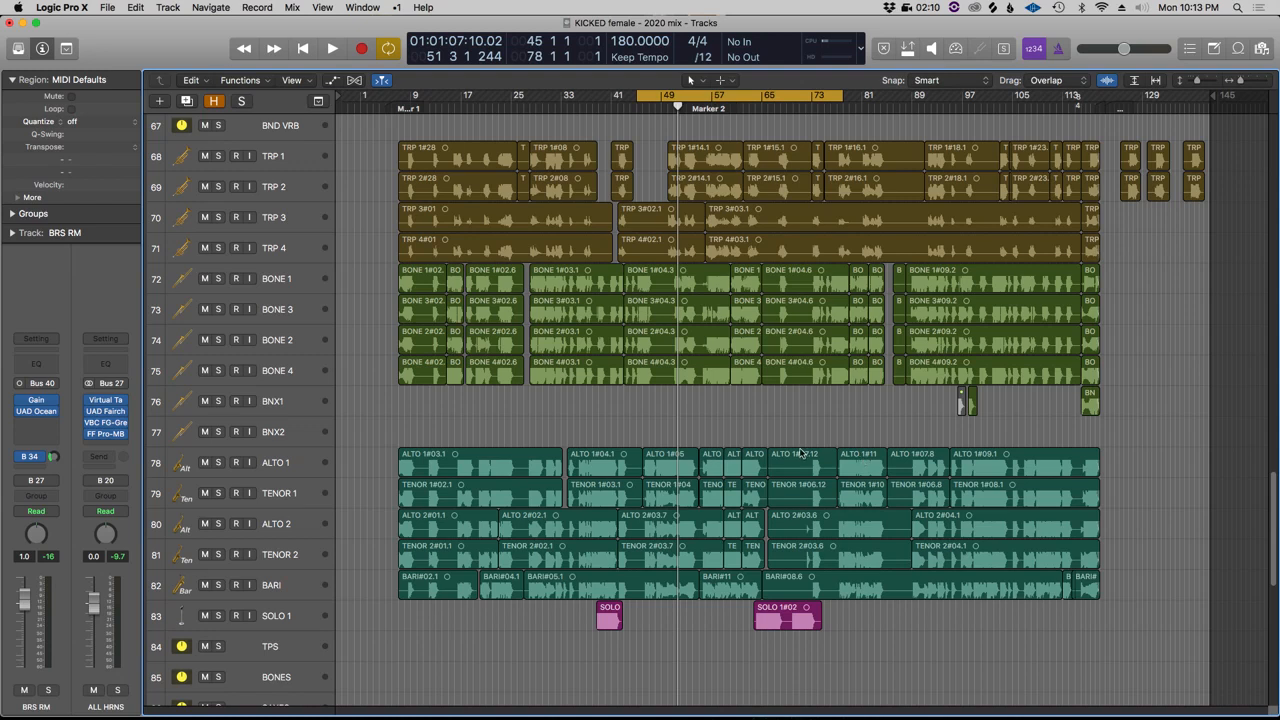
scroll(802, 453, "up", 15)
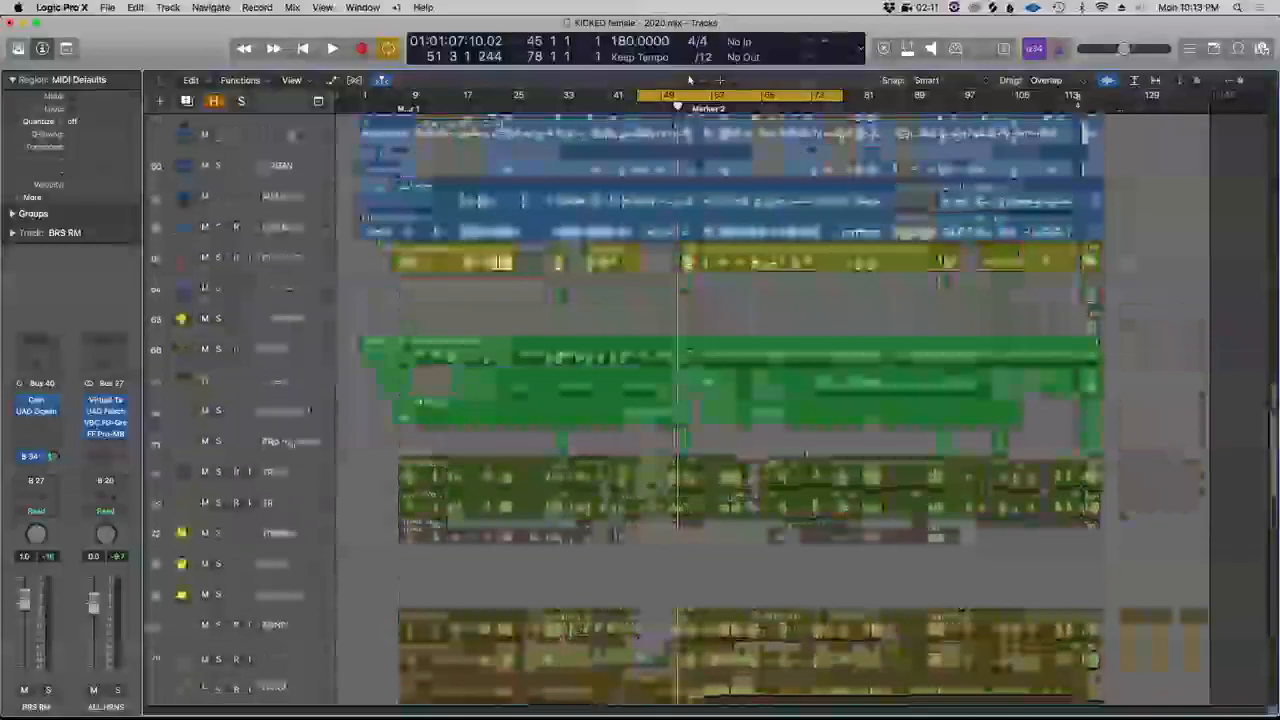
scroll(802, 453, "up", 12)
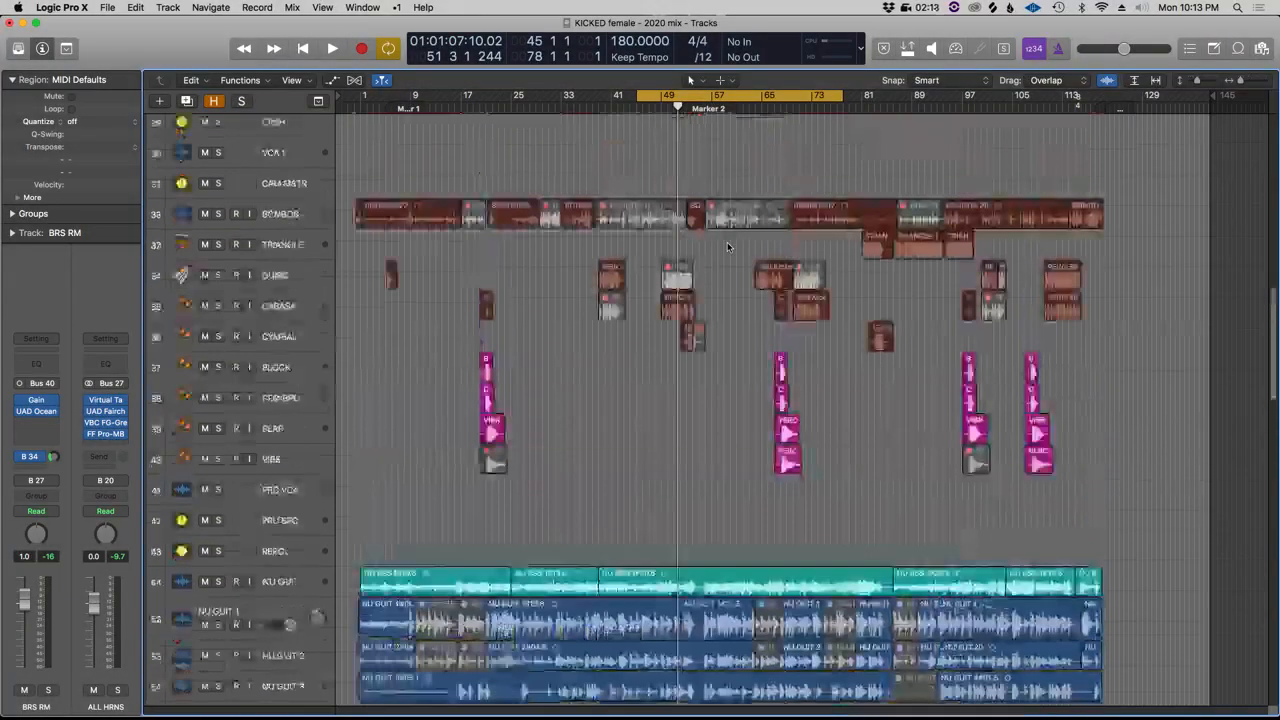
scroll(716, 231, "down", 12)
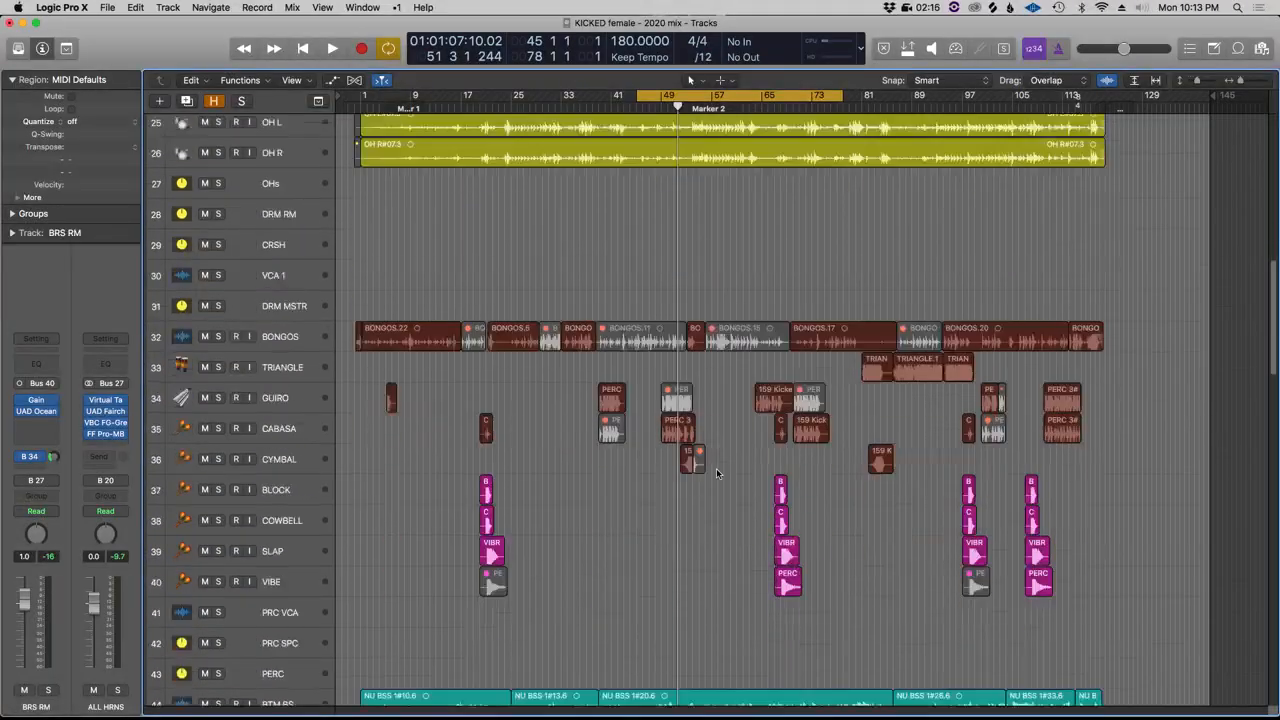
scroll(741, 320, "down", 8)
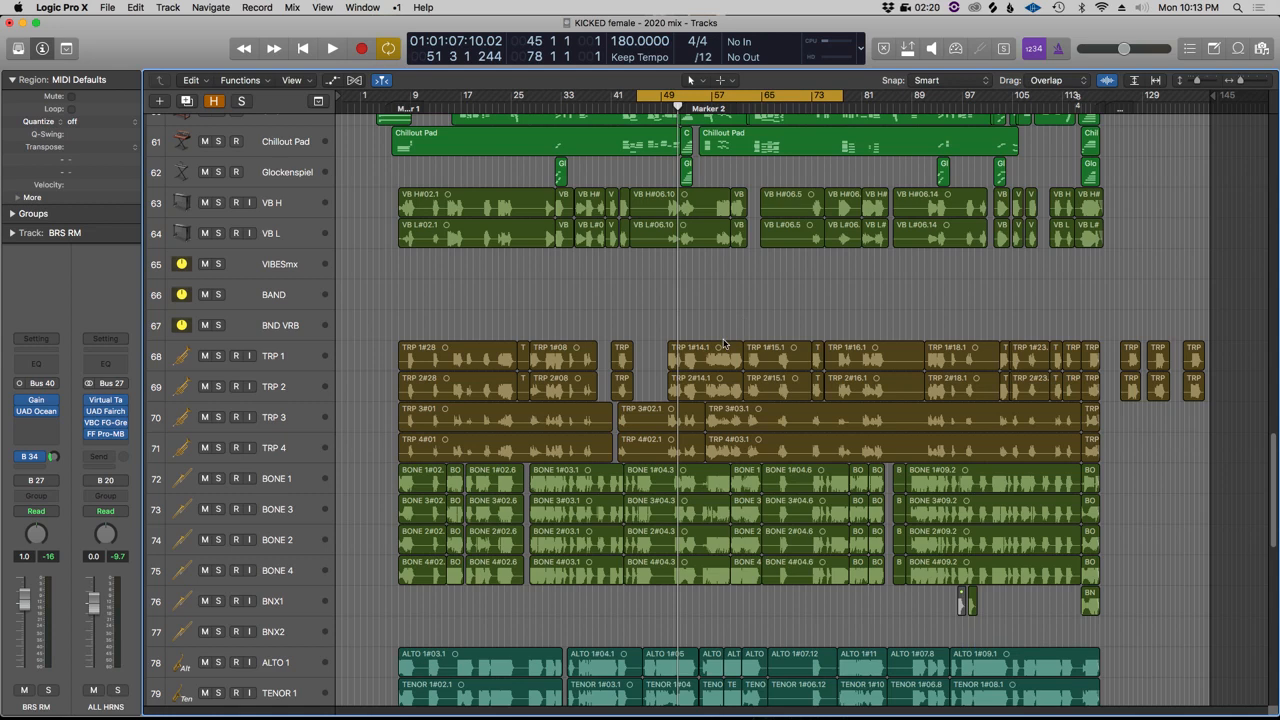
scroll(741, 316, "down", 2)
scroll(667, 477, "down", 1)
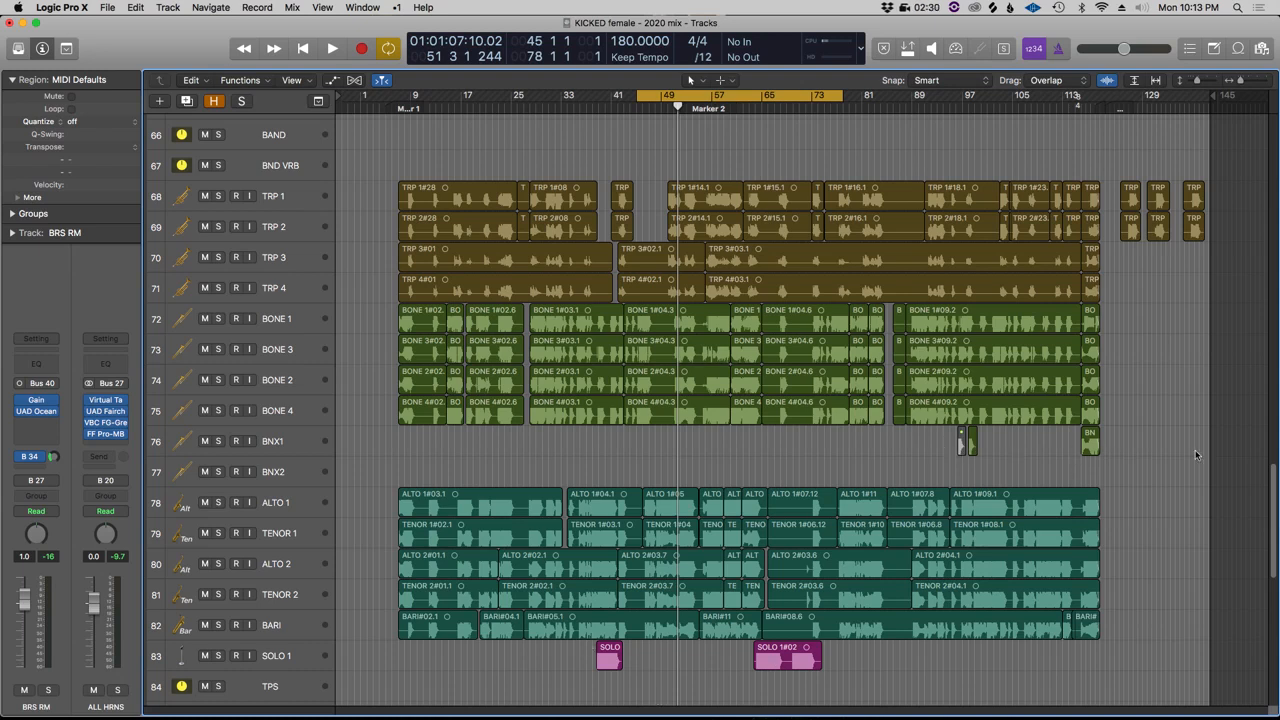
- Play back the cycled section of the full mix with the horn tracks in view, and stop it
scroll(832, 448, "down", 1)
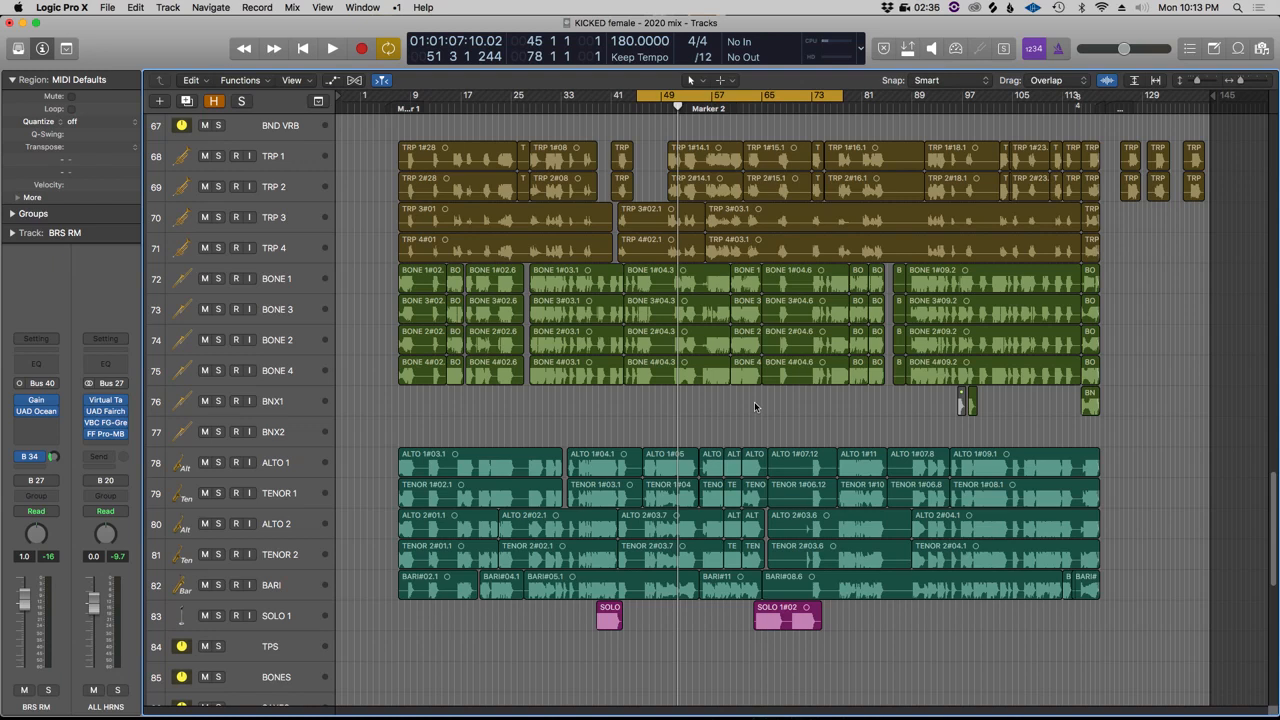
key("space")
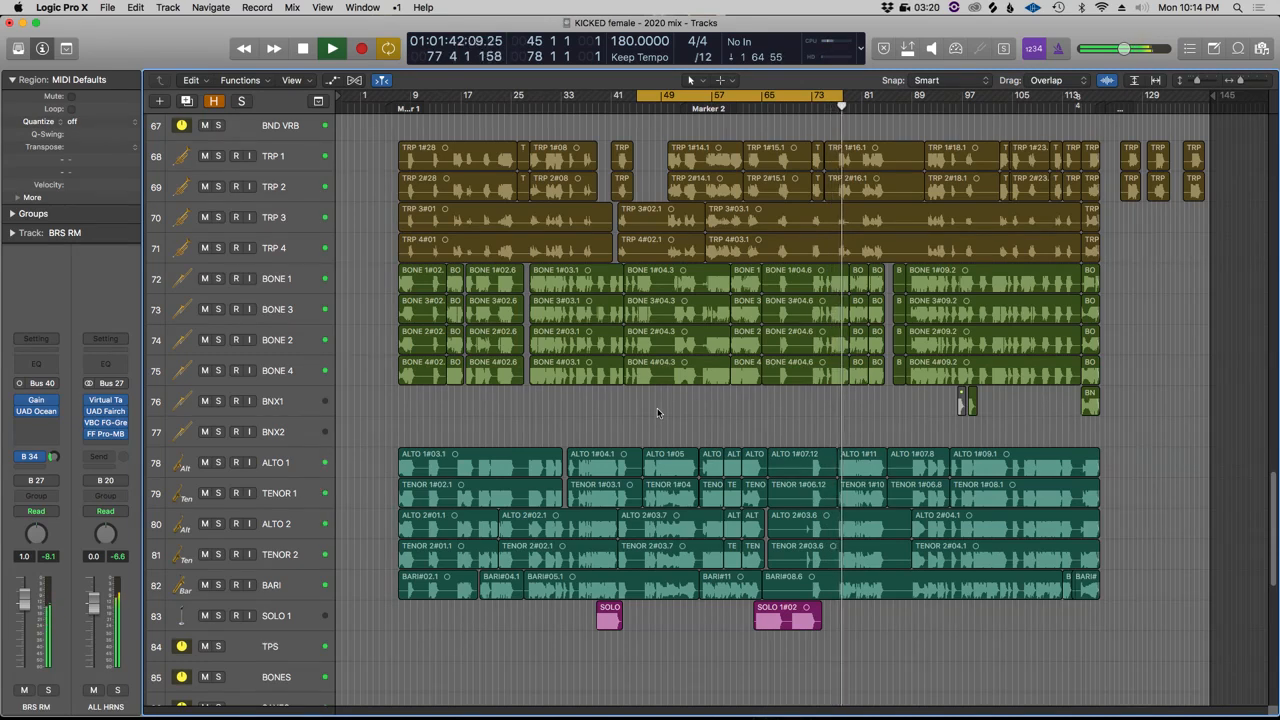
key("space")
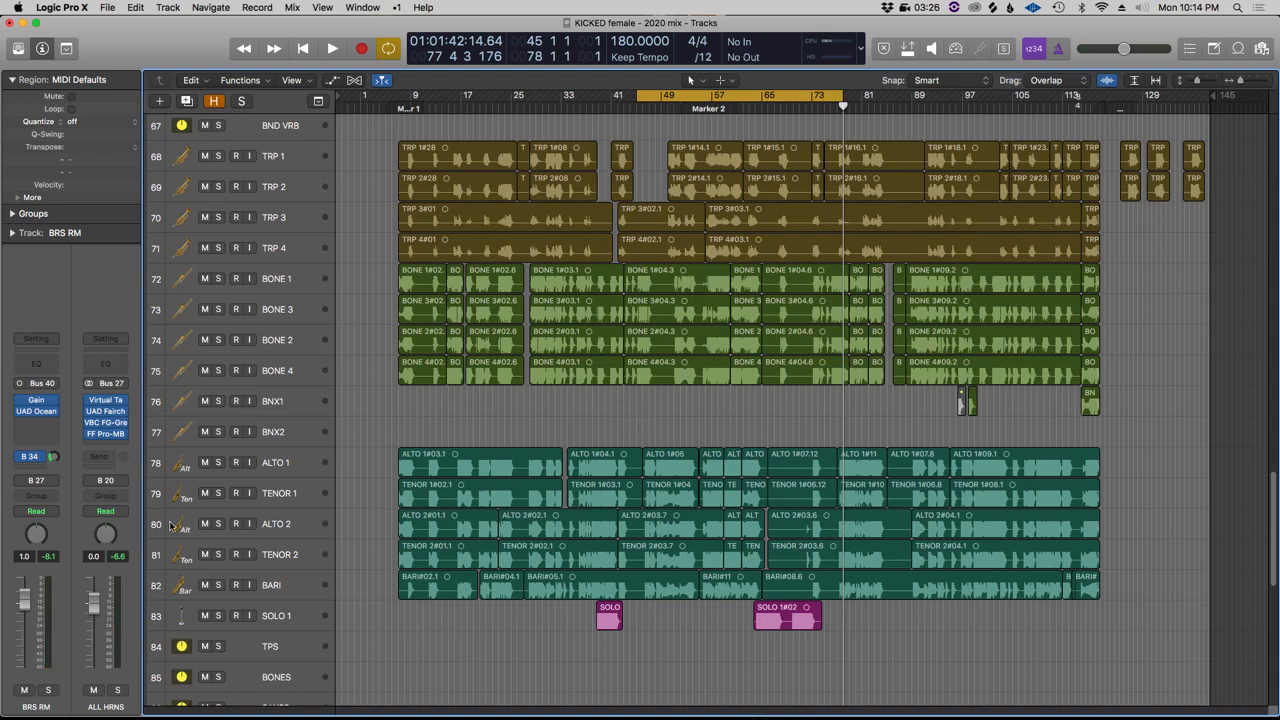
- Solo the ALL HRNS bus and play back the cycled section with only the horns
scroll(548, 465, "down", 5)
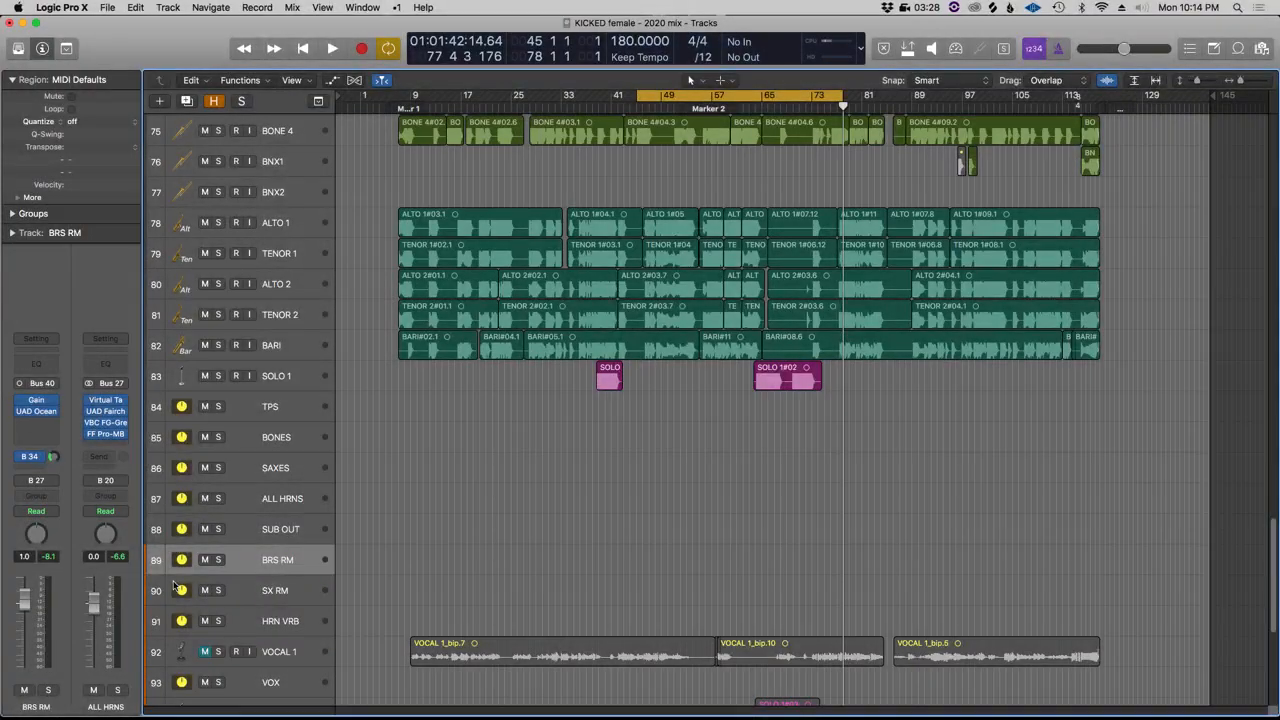
left_click(257, 500)
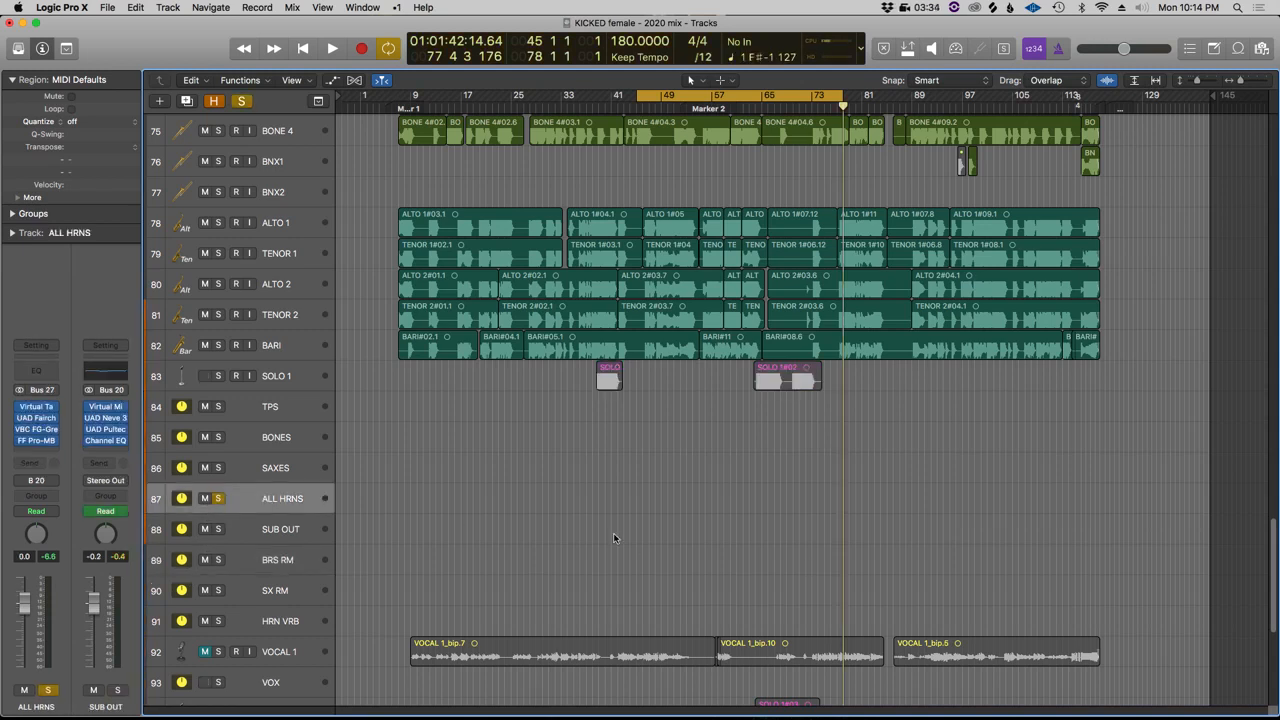
key("space")
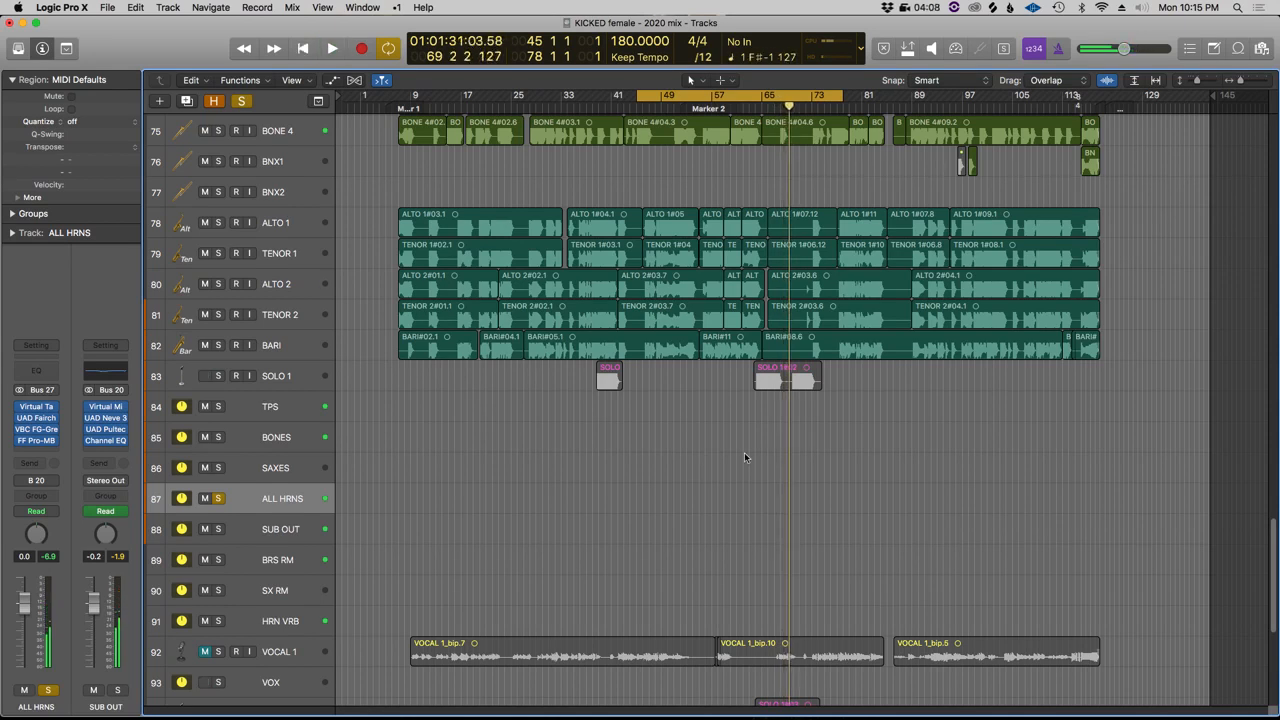
- Select the TRP 1 track and show the mixer with the horn channels
scroll(744, 452, "up", 5)
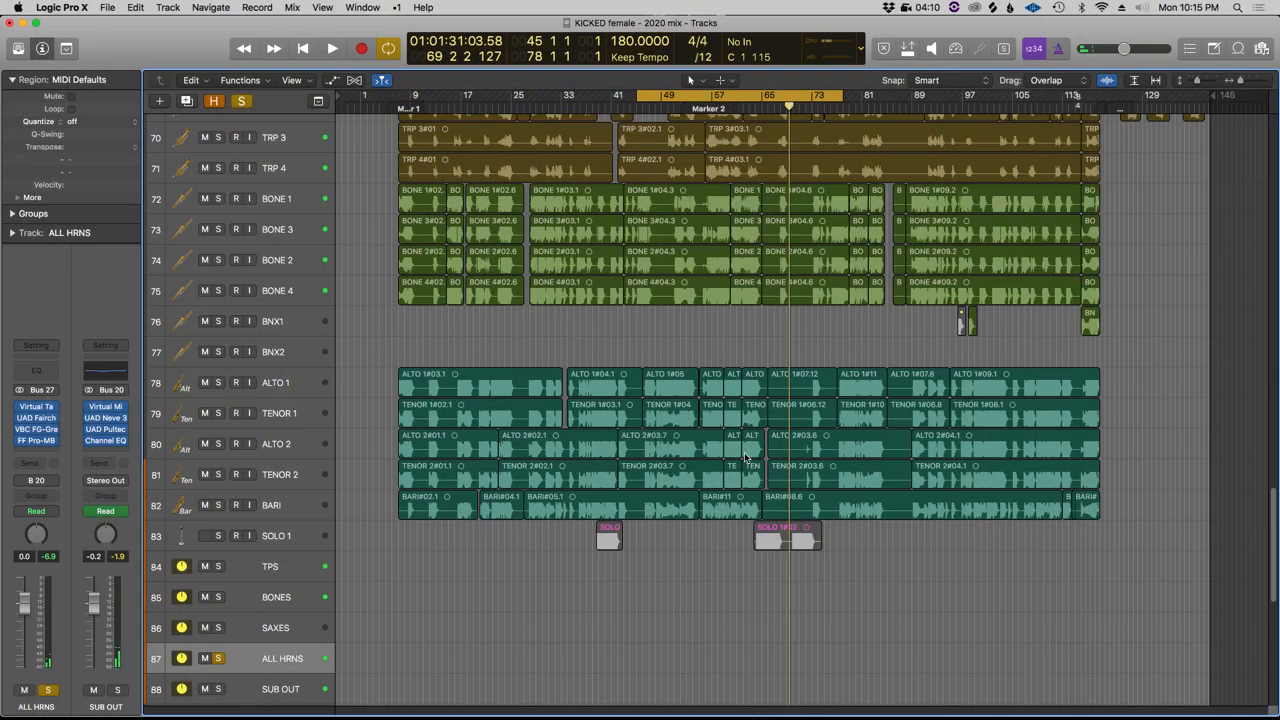
scroll(542, 341, "up", 5)
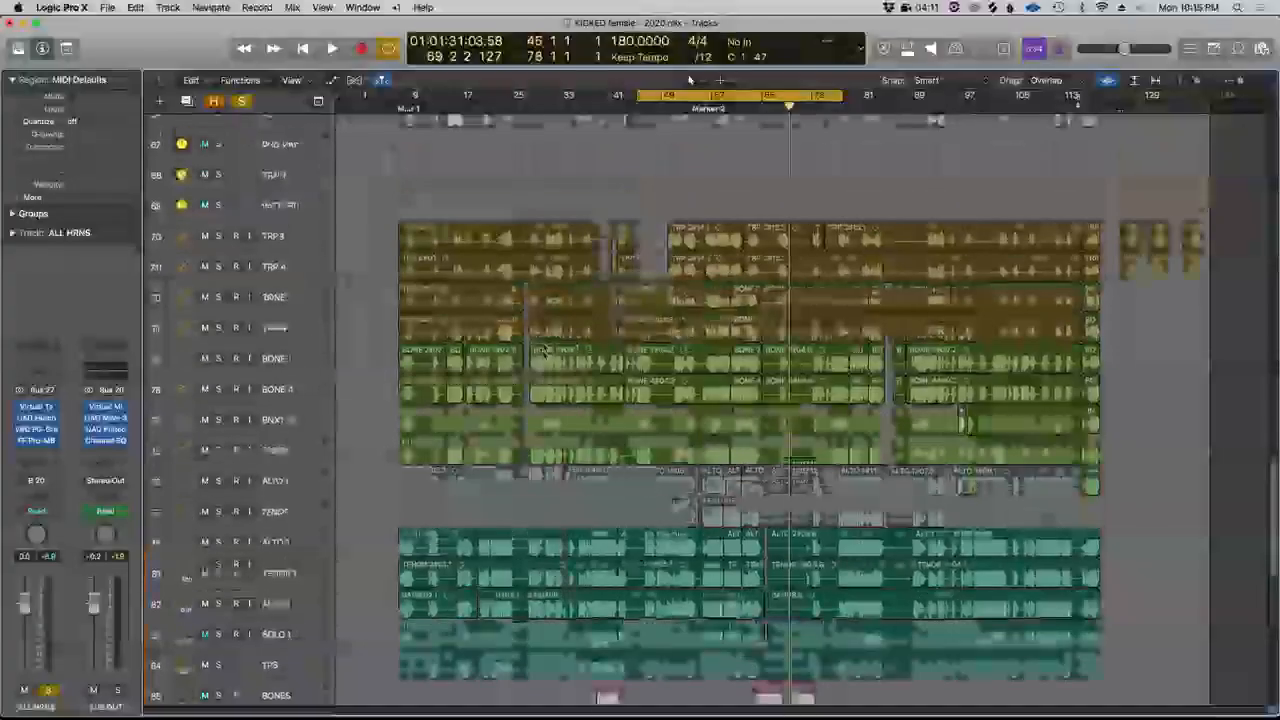
left_click(298, 236)
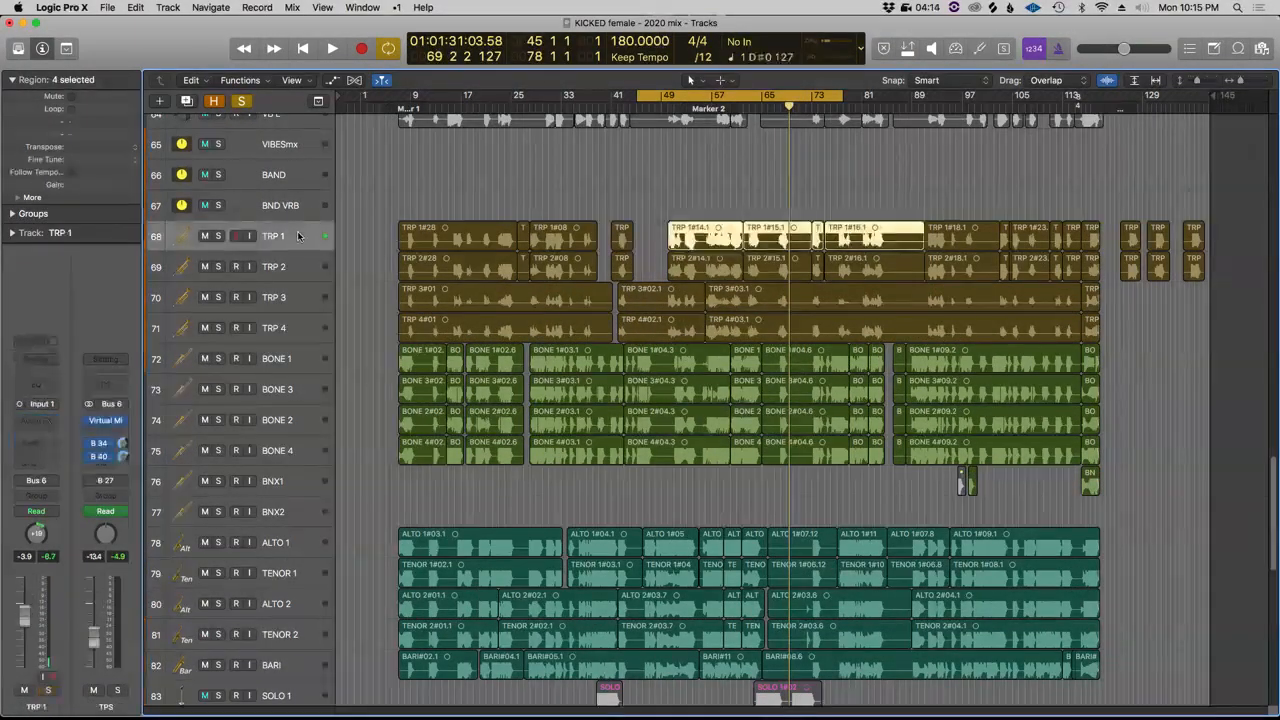
key("x")
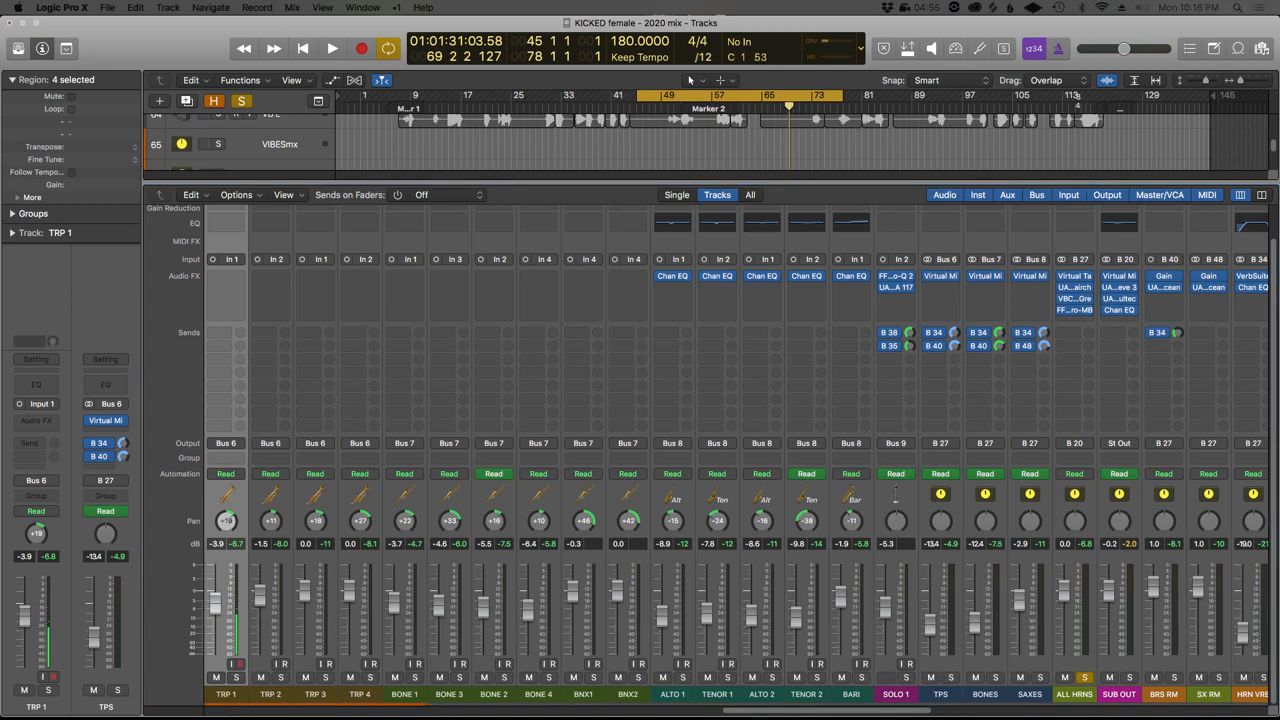
- Open Virtual Mix Rack on the TPS channel and examine the FG-S equalizer's high-mid frequency and gain
left_click(940, 276)
left_click_drag(680, 39, 687, 64)
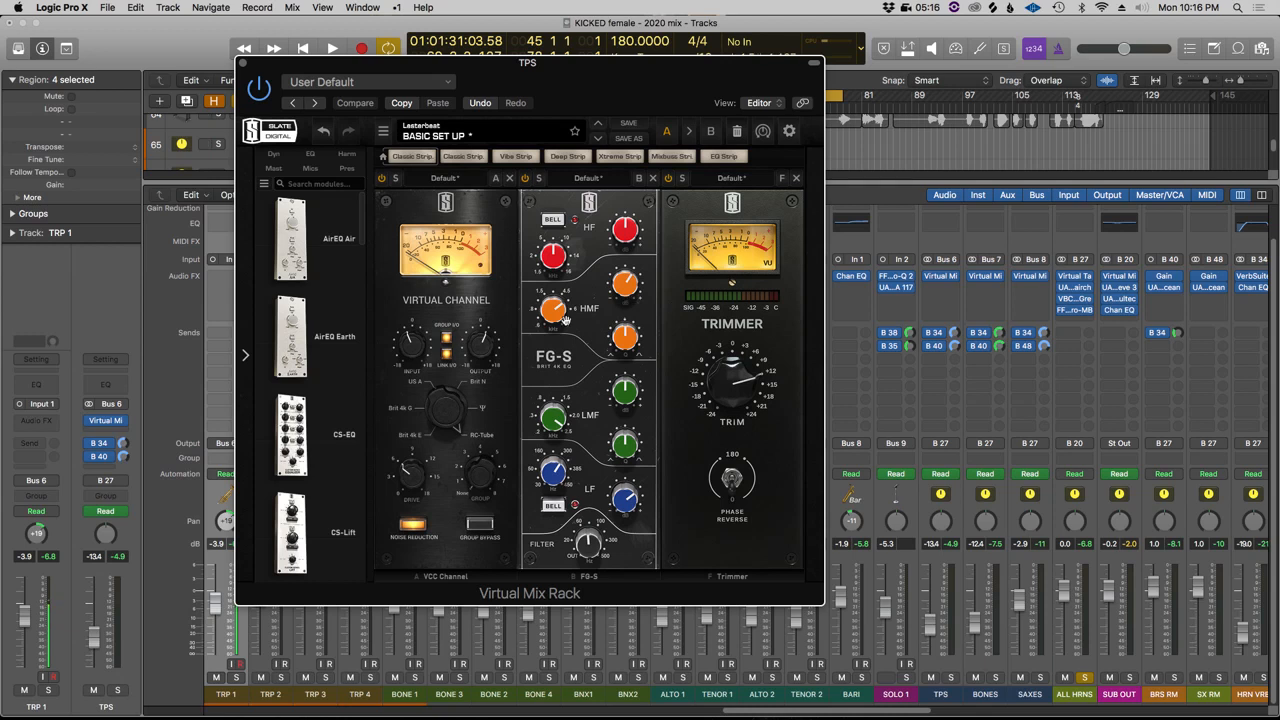
left_click_drag(551, 318, 551, 314)
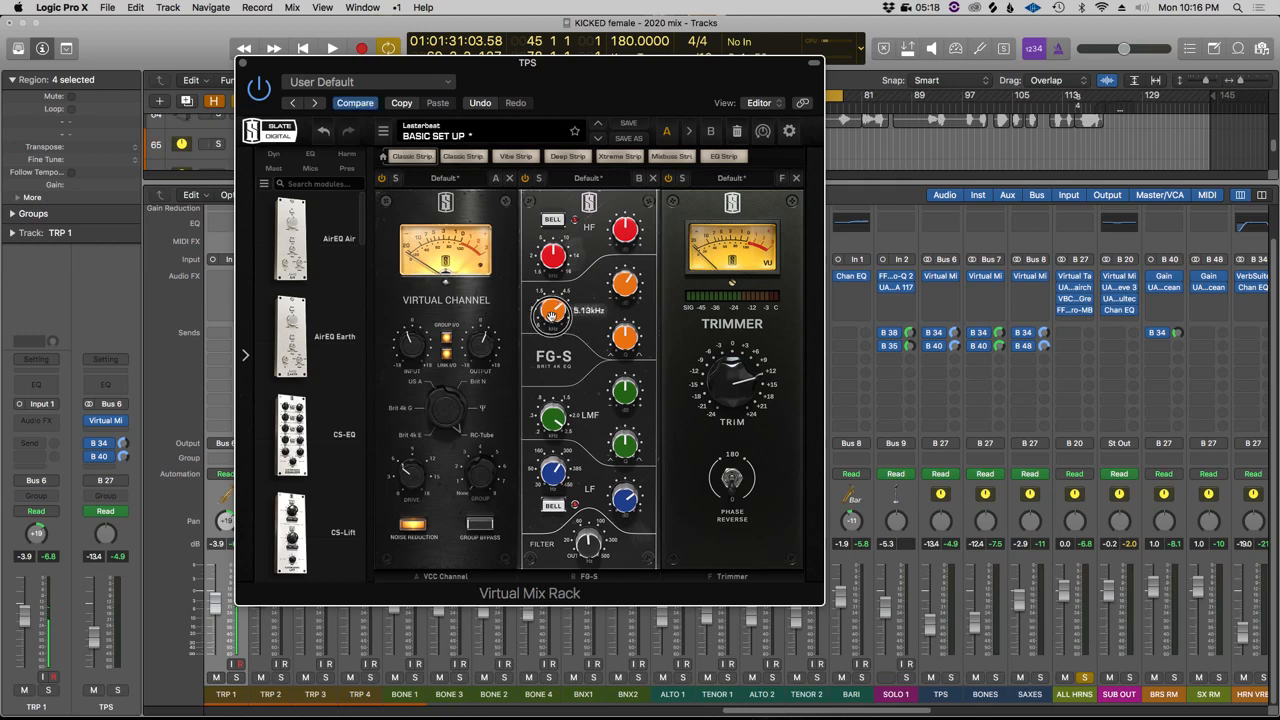
mouse_move(640, 286)
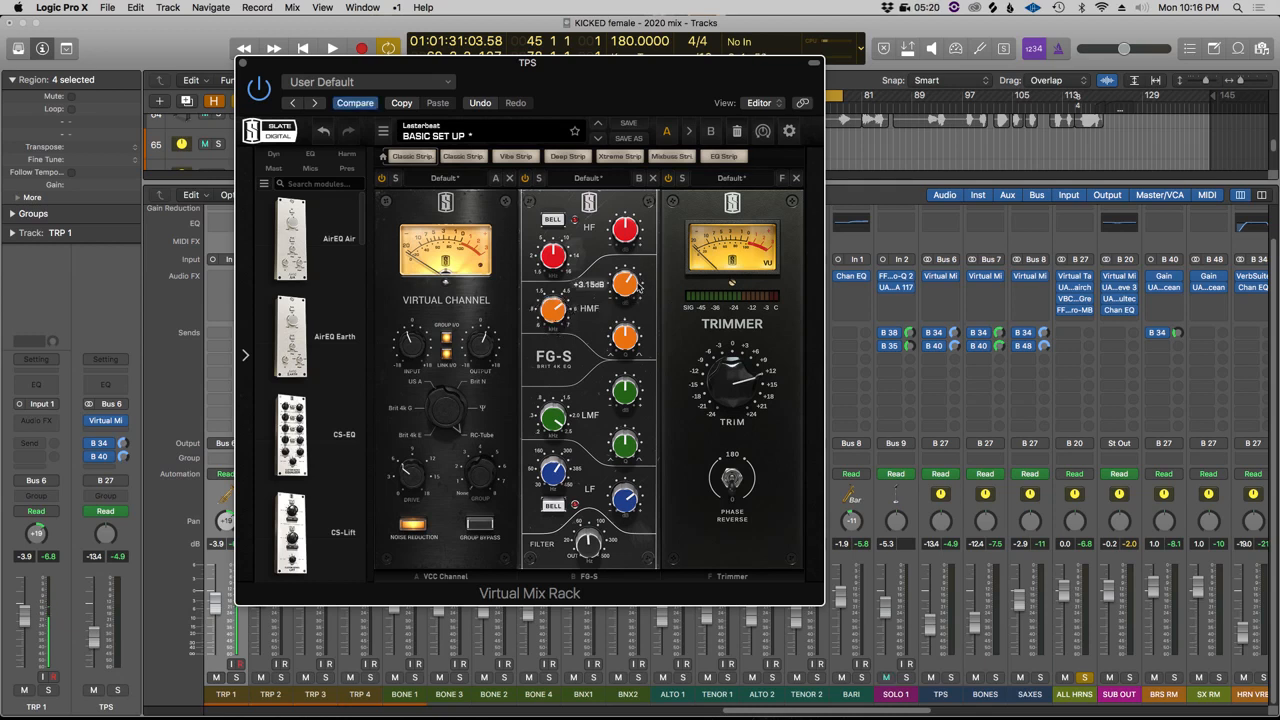
- Close the Virtual Mix Rack on the TPS channel and show the horn bus and room channels in the mixer
left_click_drag(658, 86, 515, 104)
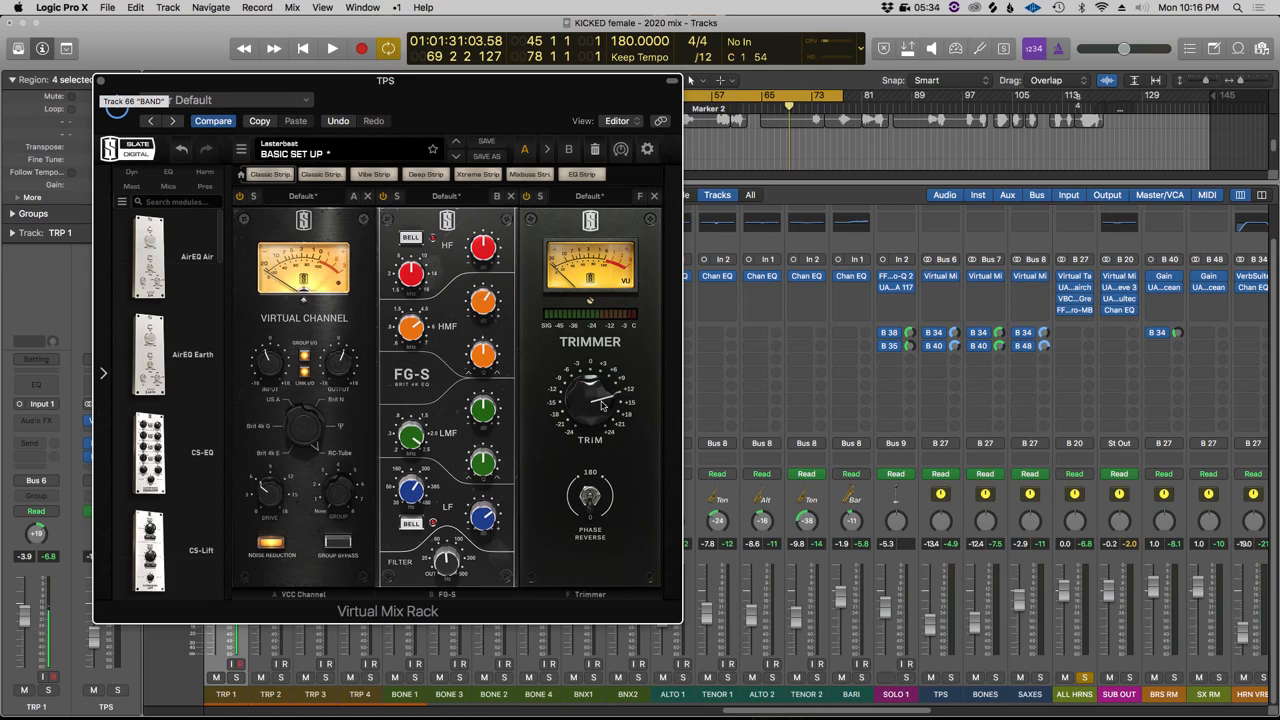
left_click(100, 80)
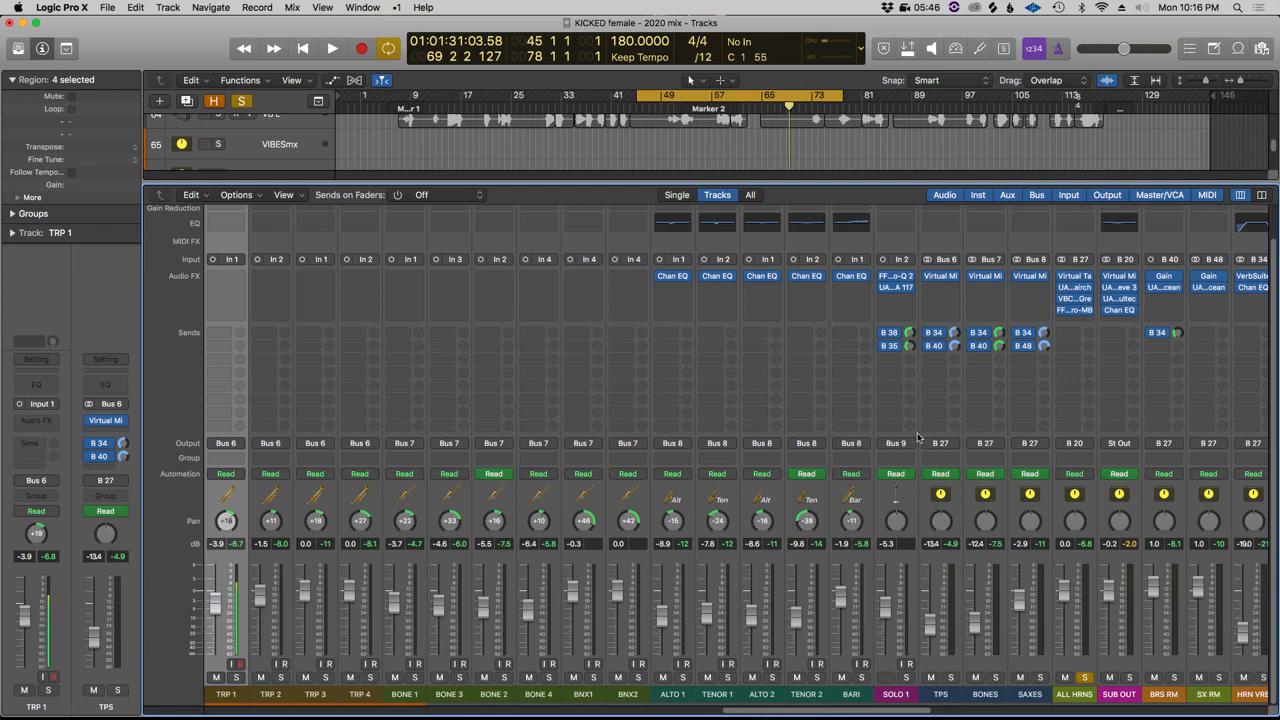
scroll(918, 437, "right", 8)
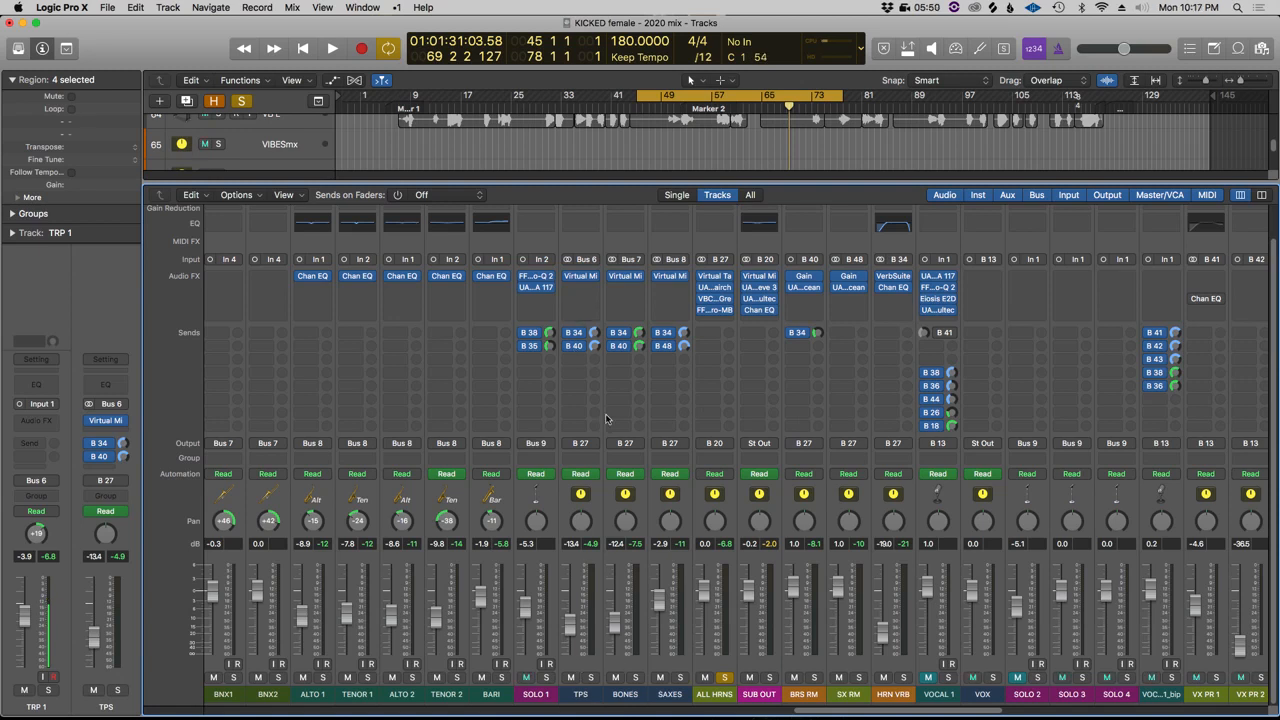
- Select the ALL HRNS bus and examine its Virtual Tape Machines and UAD Fairchild 670 plug-ins, closing each one
left_click(718, 698)
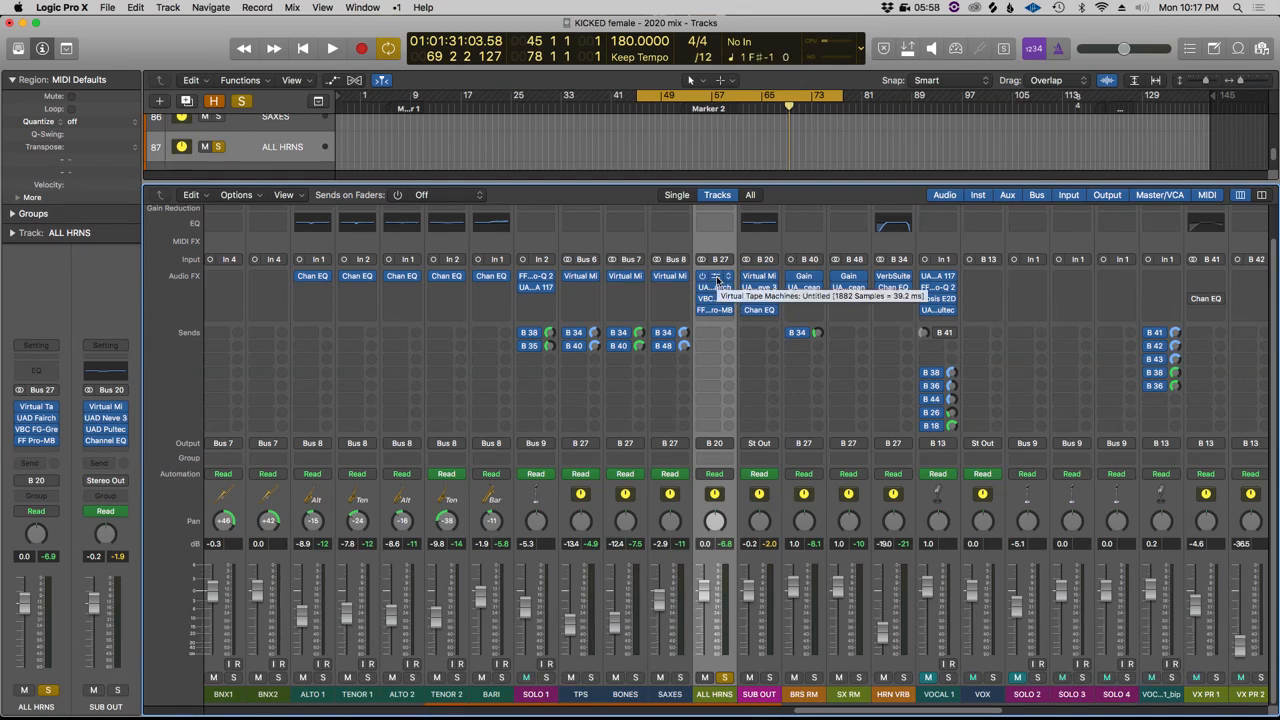
left_click(713, 283)
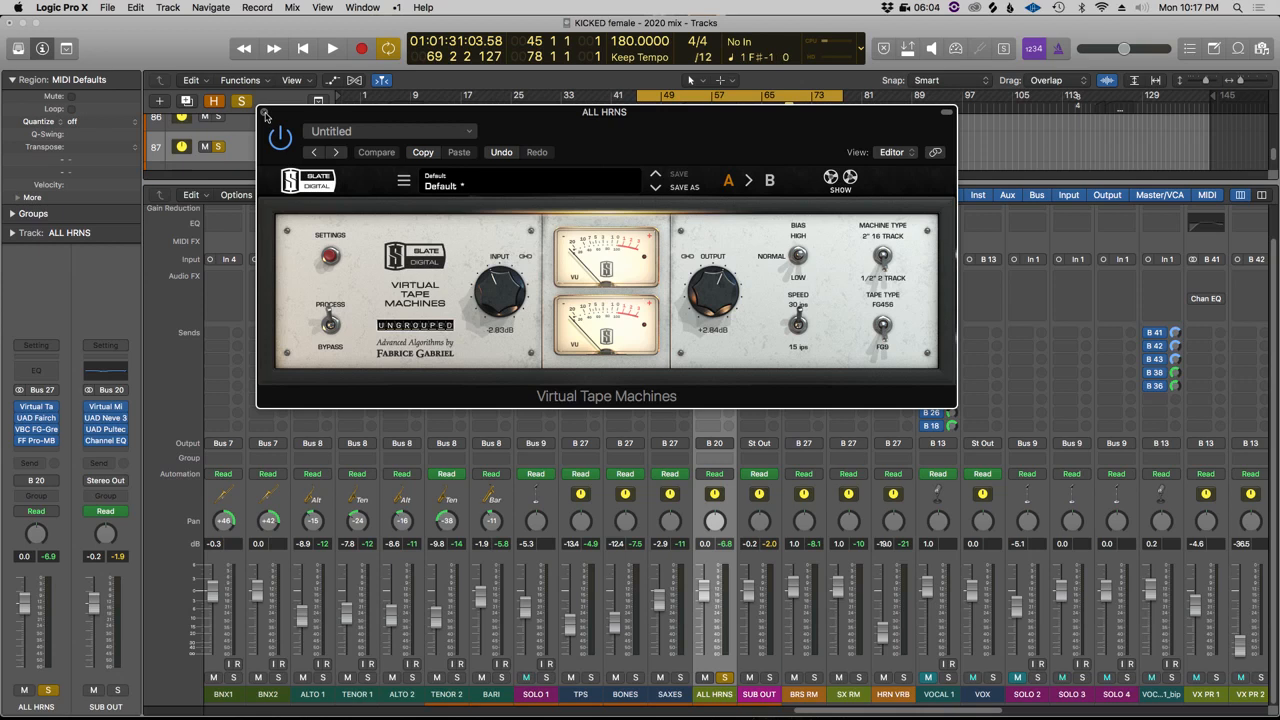
left_click(265, 116)
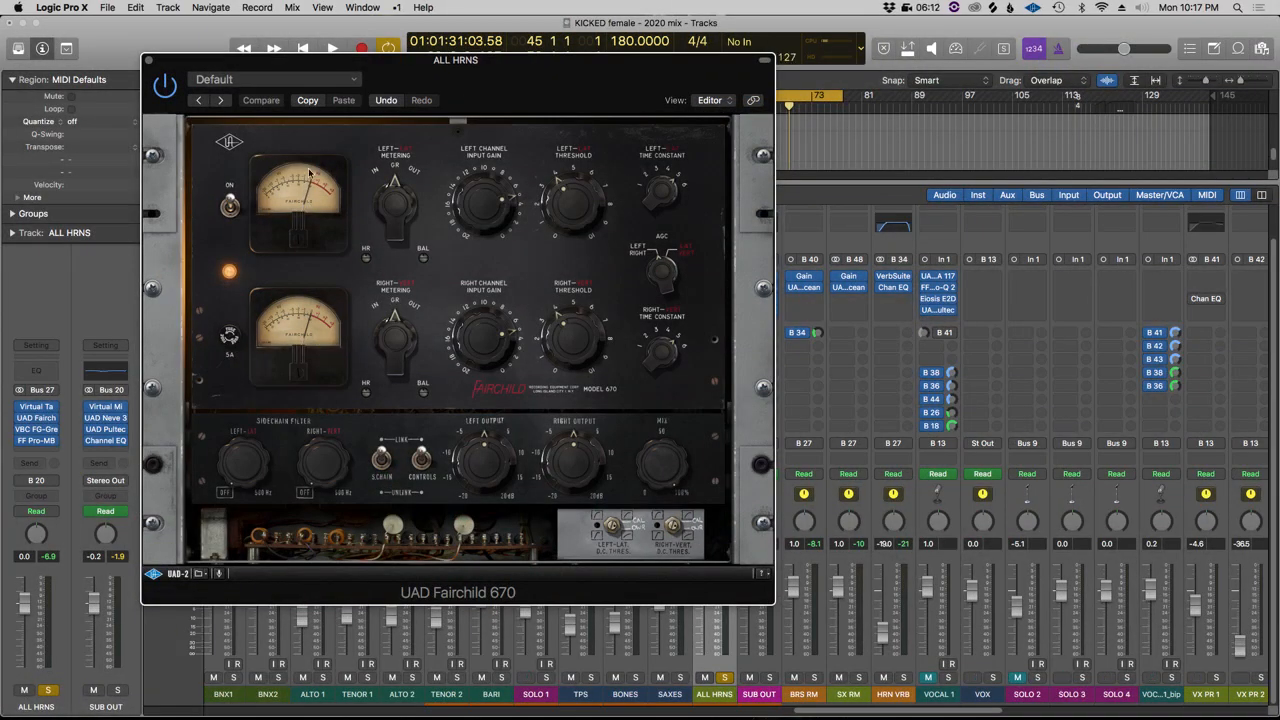
left_click(150, 63)
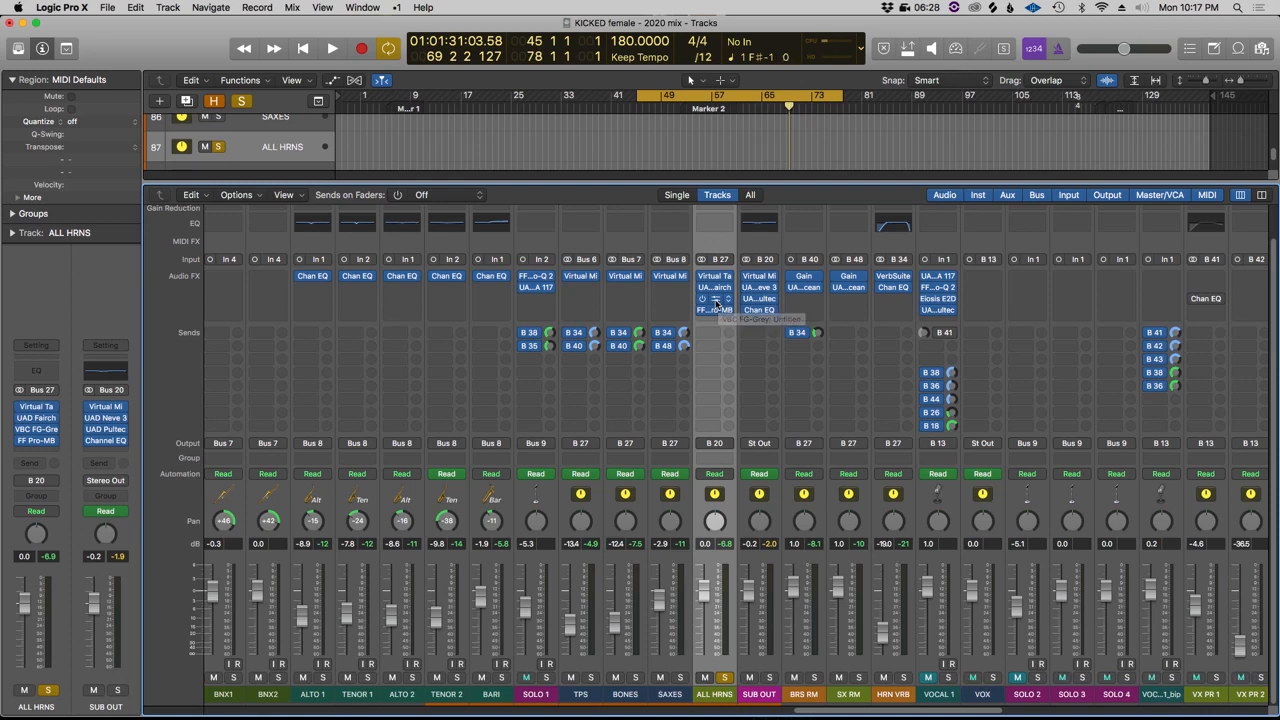
- Examine the VBC FG-Grey compressor's preset and mix amount on the ALL HRNS bus, and close it
left_click_drag(2, 140, 460, 171)
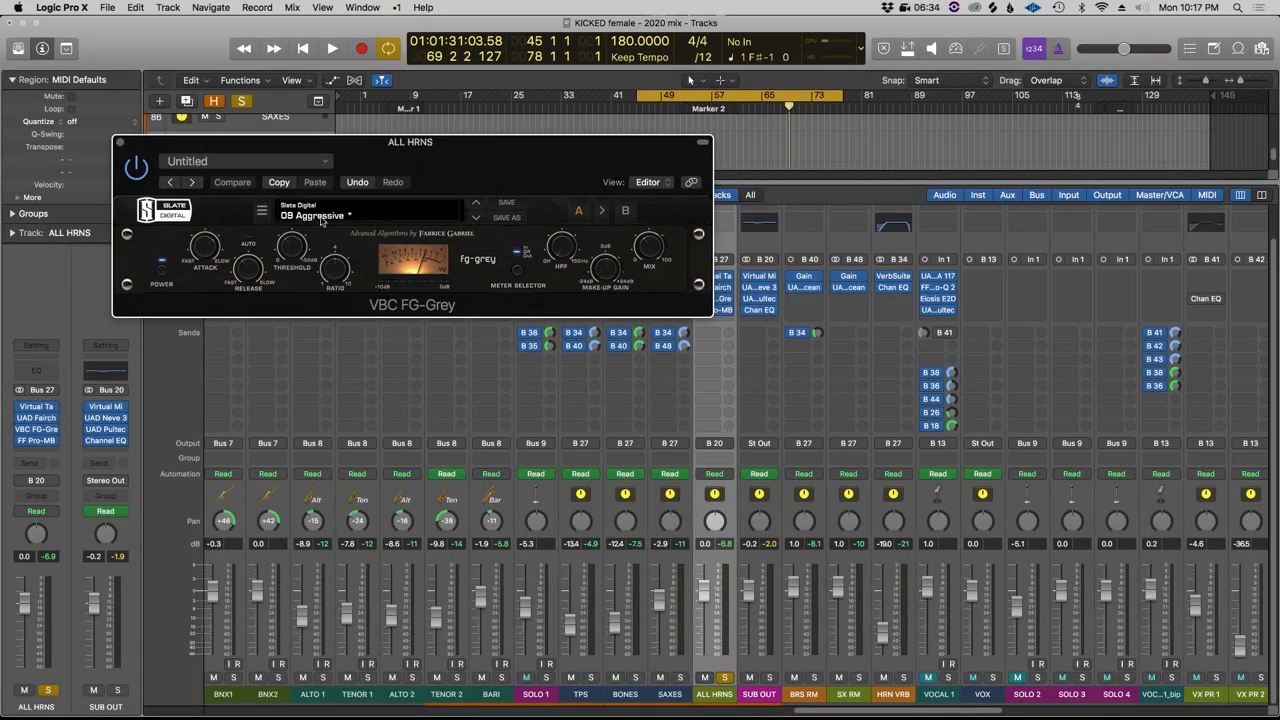
mouse_move(652, 248)
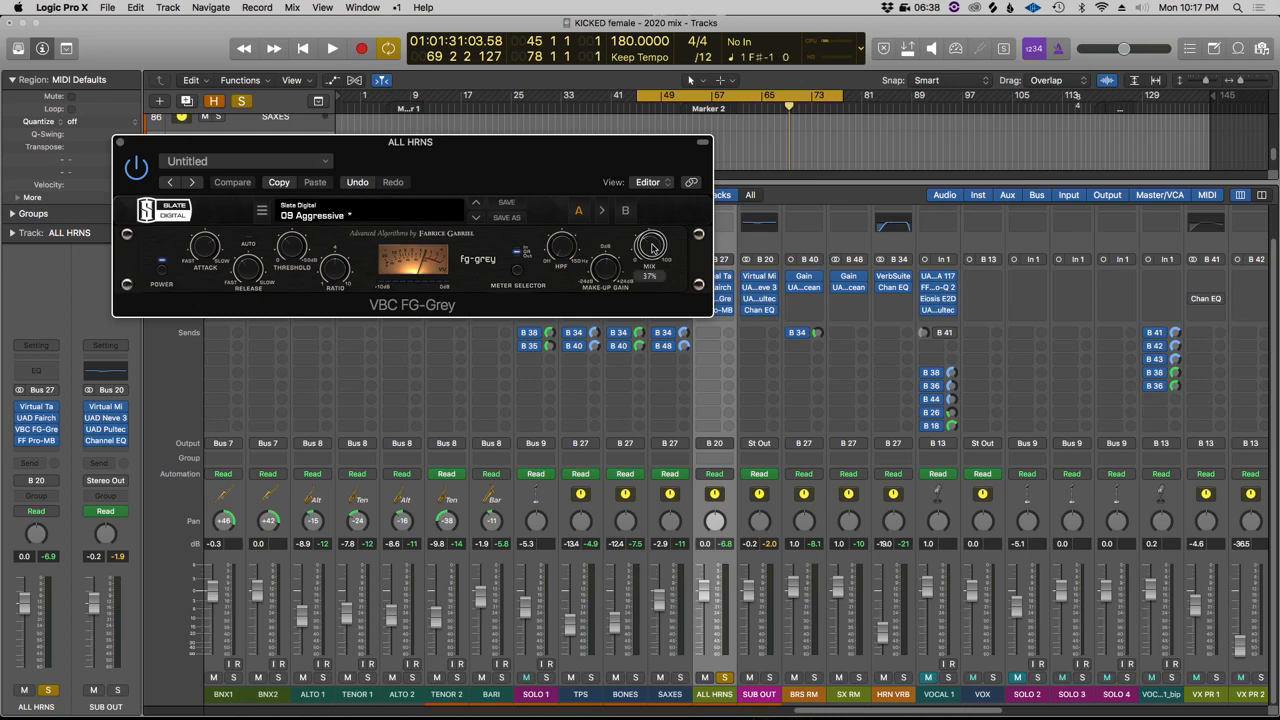
left_click(119, 146)
mouse_move(714, 312)
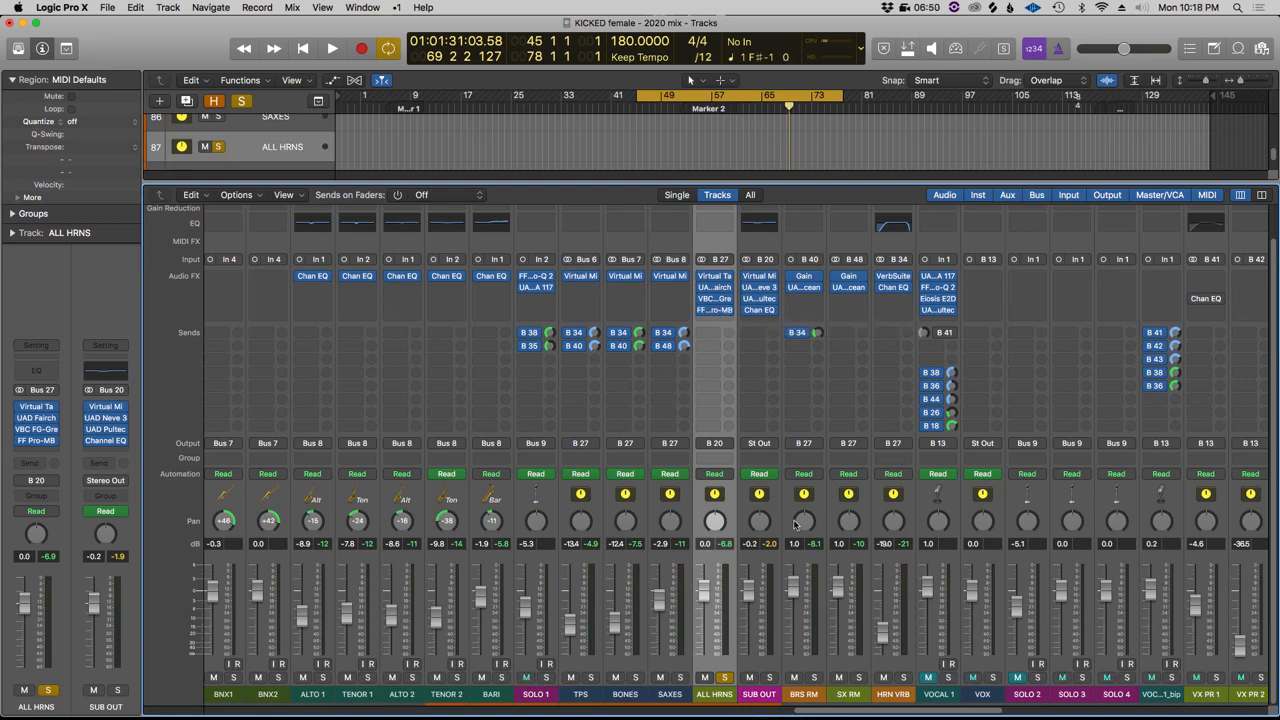
- Select the ALTO 1 to BARI channels, and switch the solo from ALL HRNS to TPS to play back the trumpets
scroll(655, 540, "left", 5)
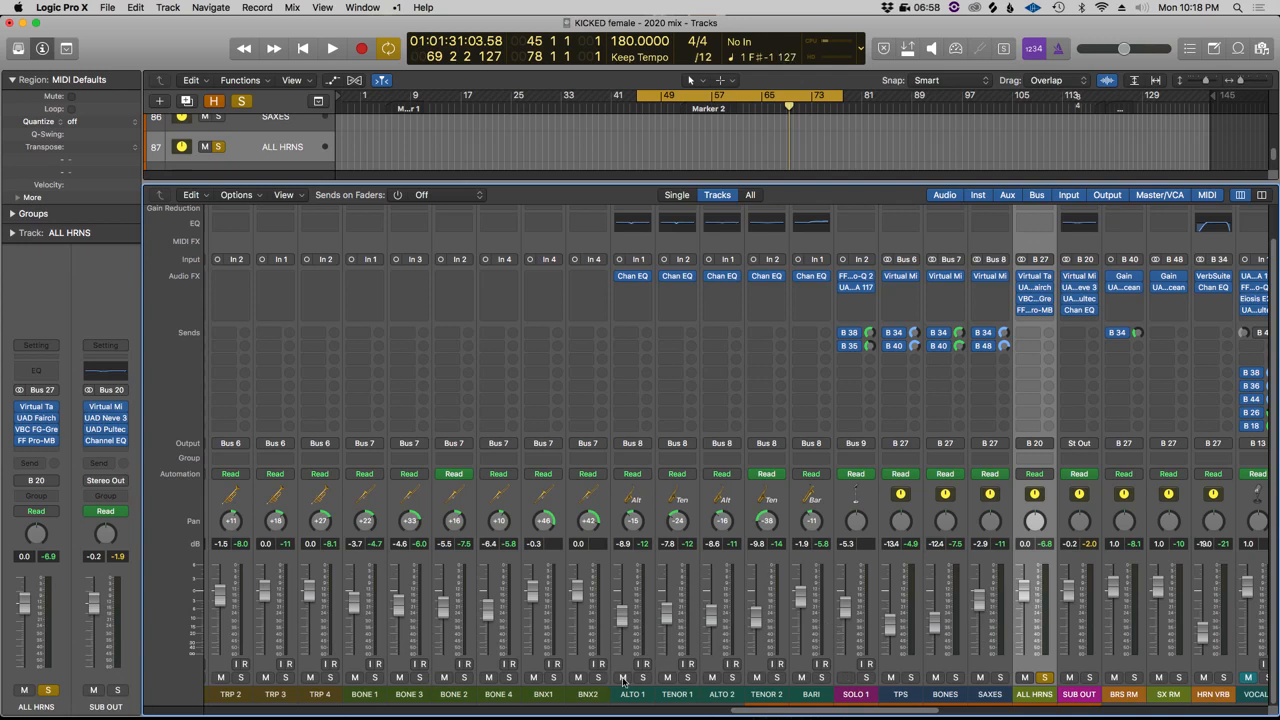
left_click_drag(630, 697, 797, 678)
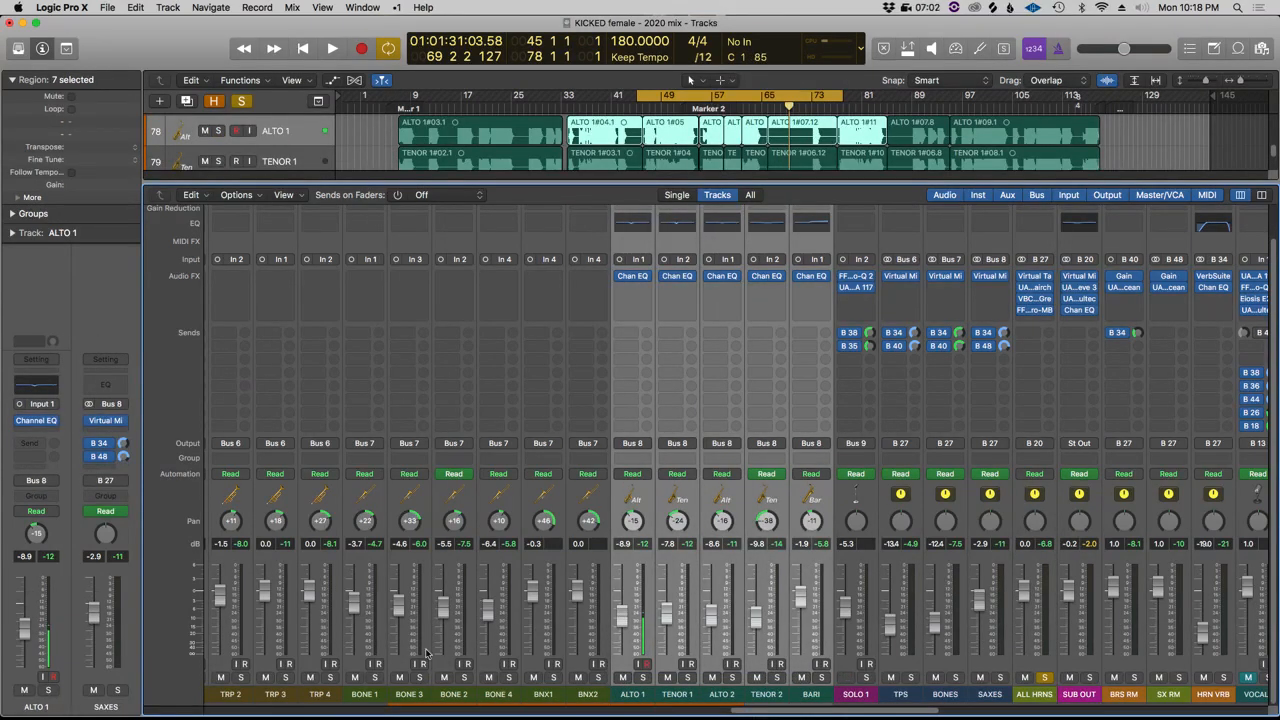
left_click(911, 678)
left_click(1047, 679)
key("space")
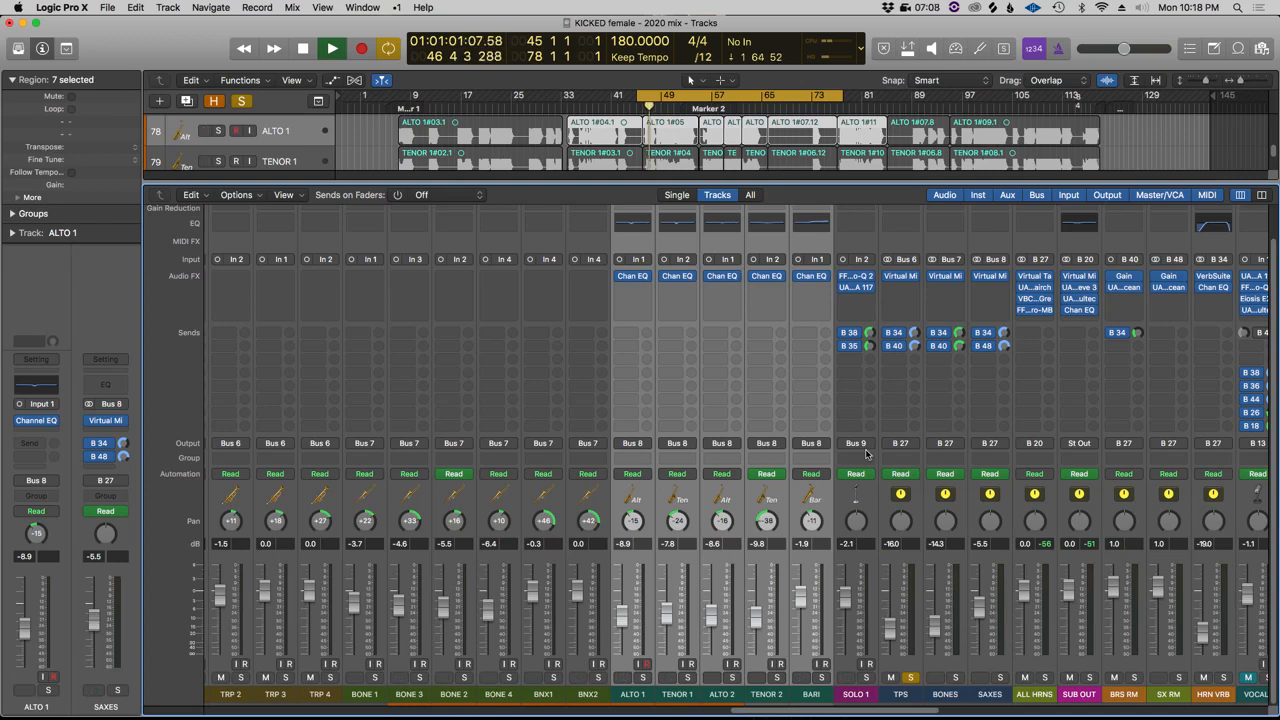
- Switch the solo from TPS to BONES, play back the trombones with their tracks in view, and stop playback
scroll(805, 445, "right", 4)
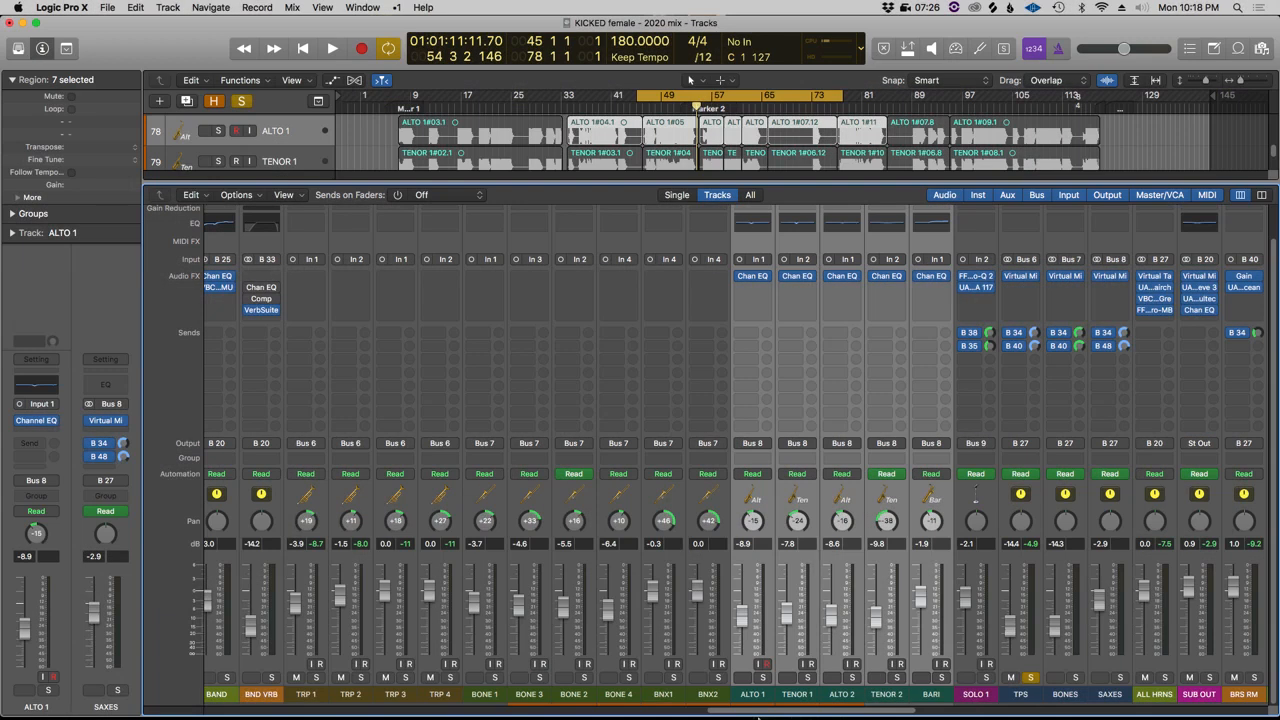
left_click(1032, 678)
left_click(1073, 678)
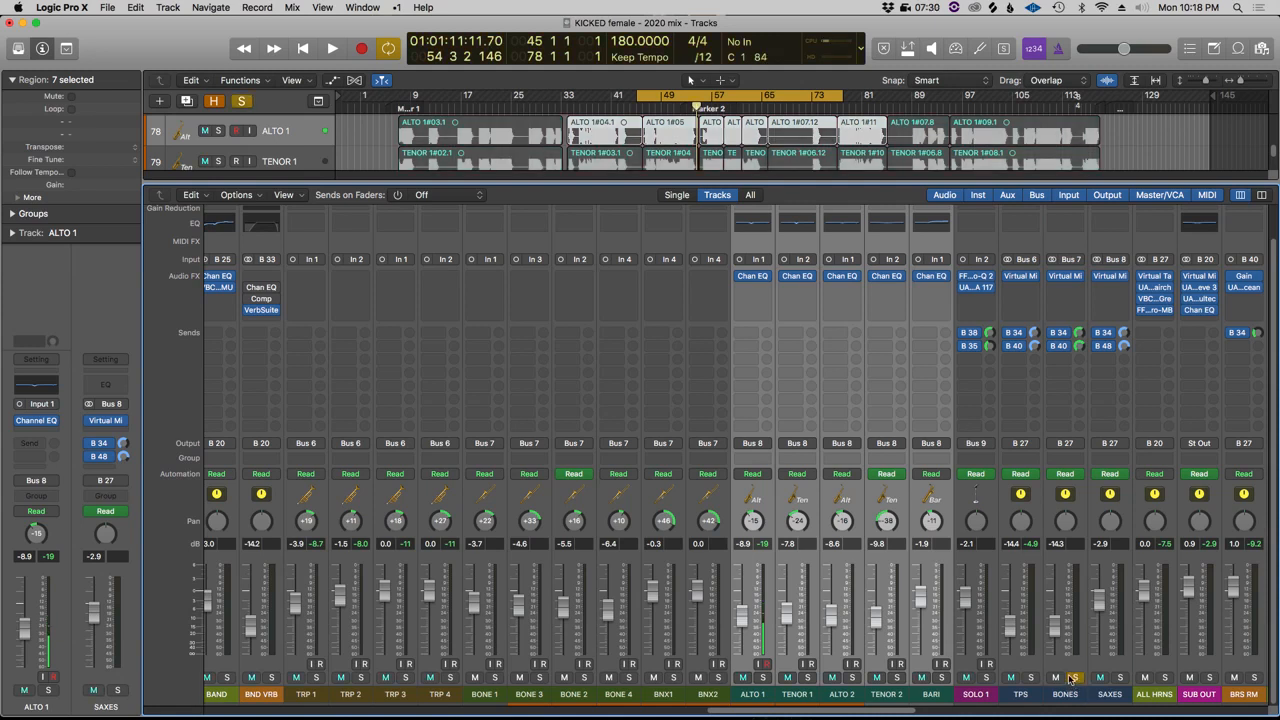
key("space")
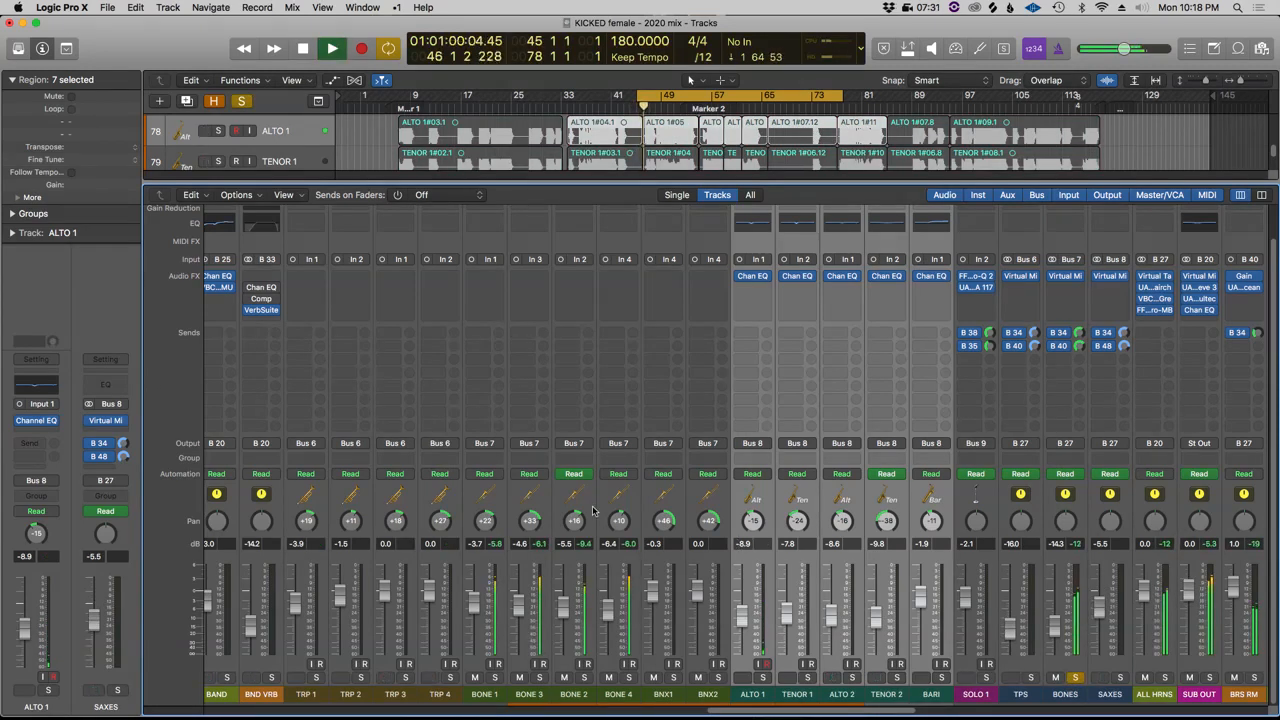
scroll(592, 505, "right", 6)
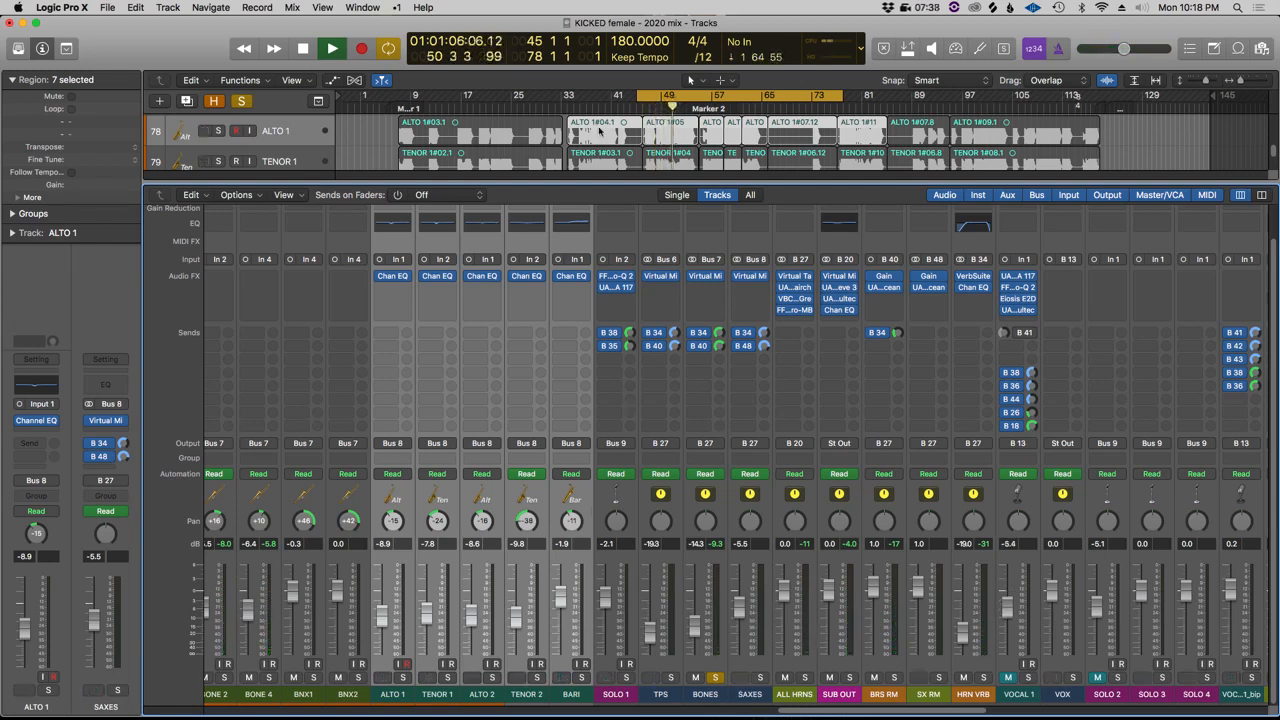
scroll(706, 147, "up", 4)
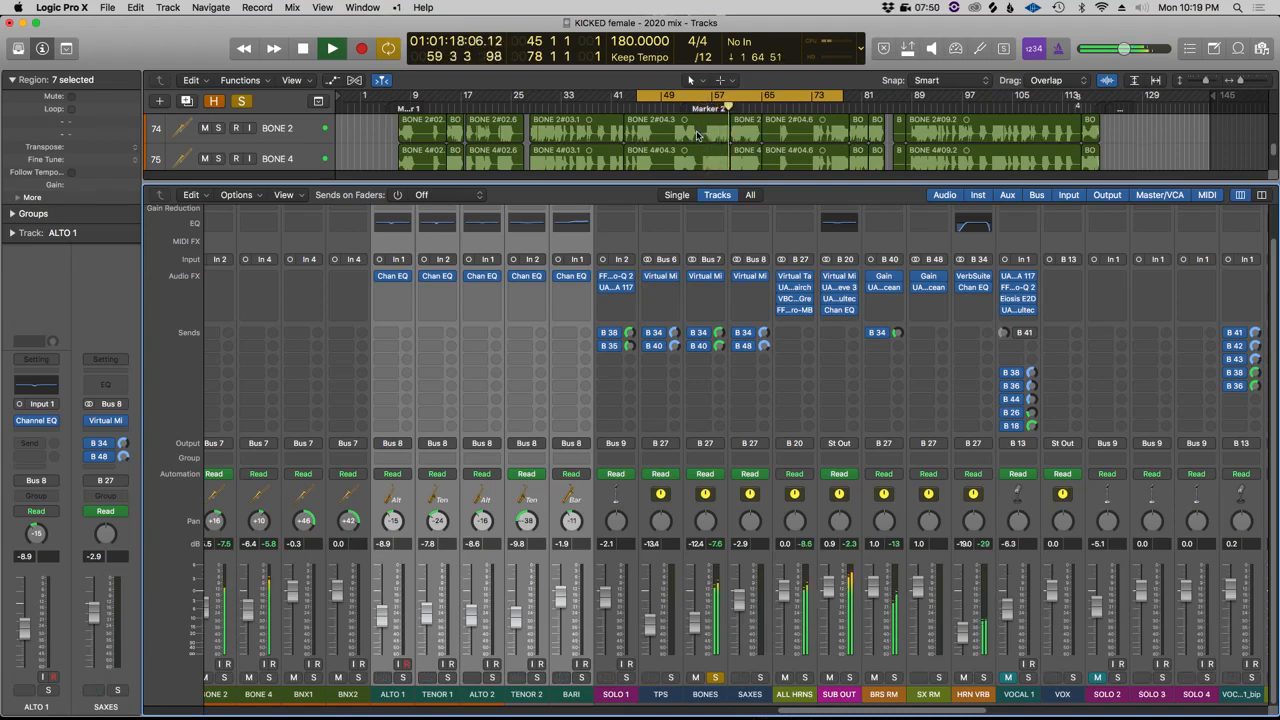
key("space")
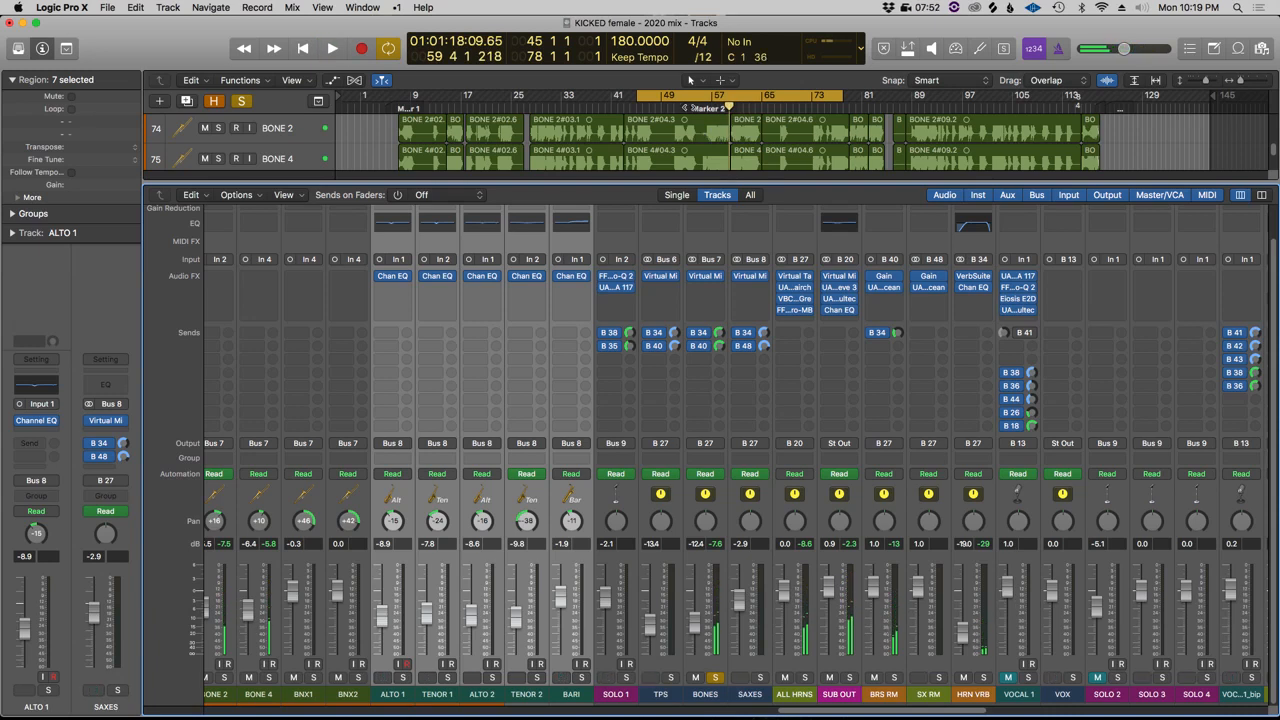
- Place the playhead at bar 56 and review the pan and level settings across the horn and bus channels
left_click(708, 107)
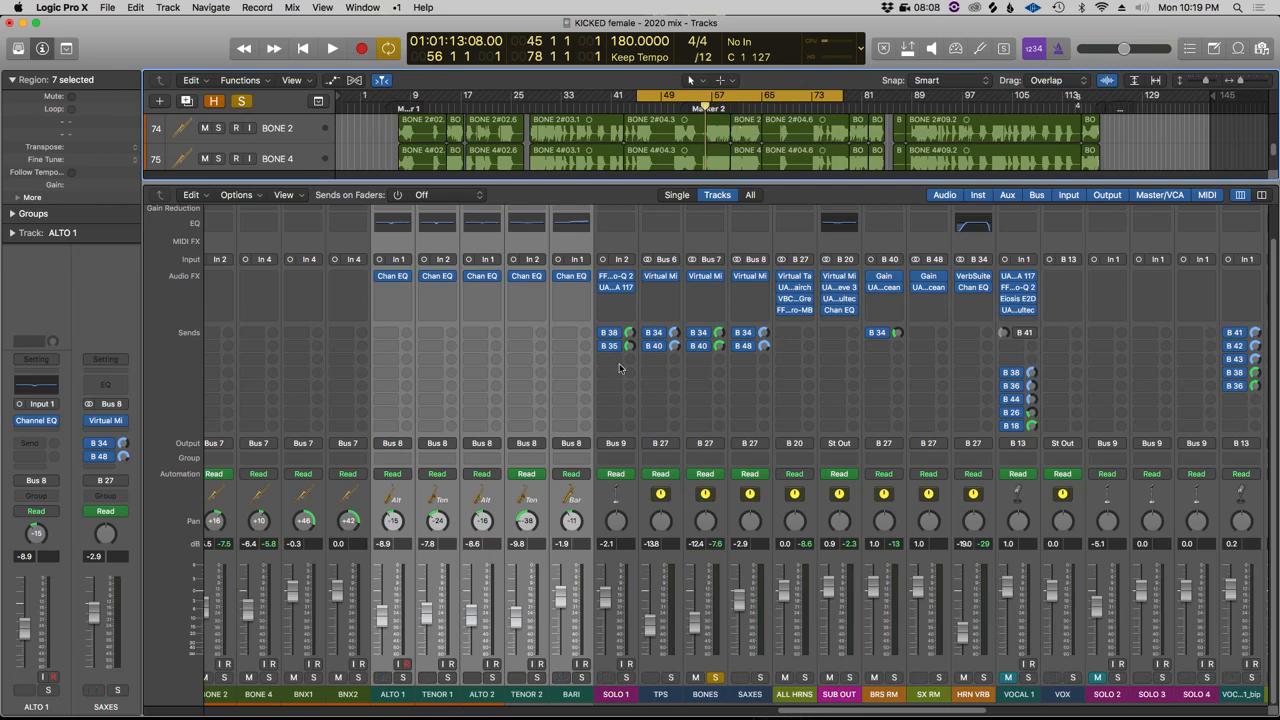
scroll(604, 489, "left", 5)
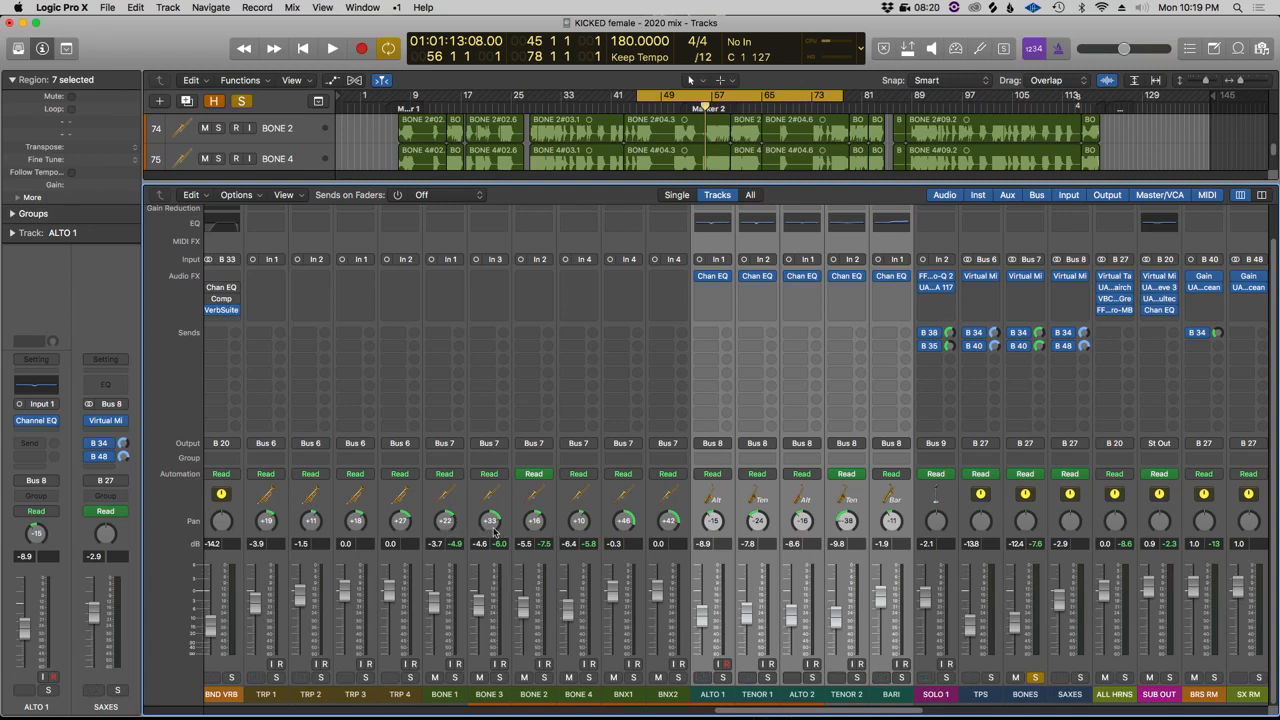
scroll(612, 545, "right", 5)
scroll(556, 680, "right", 3)
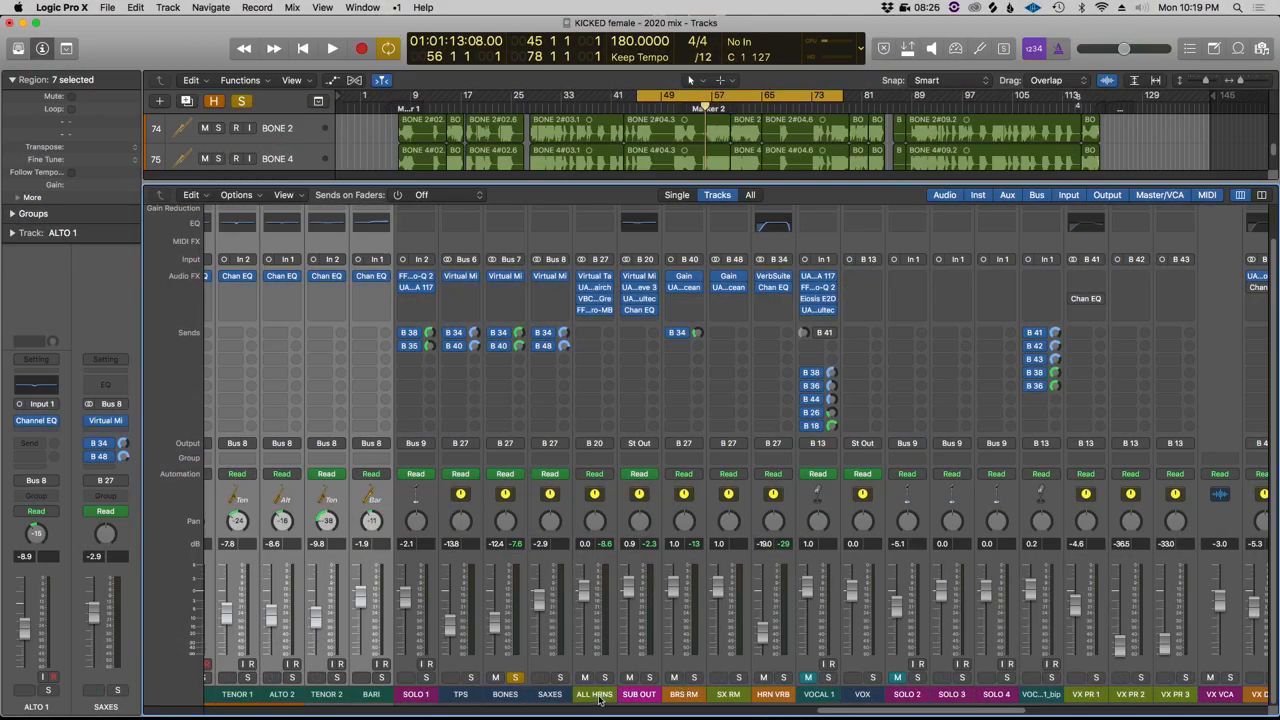
scroll(527, 503, "left", 4)
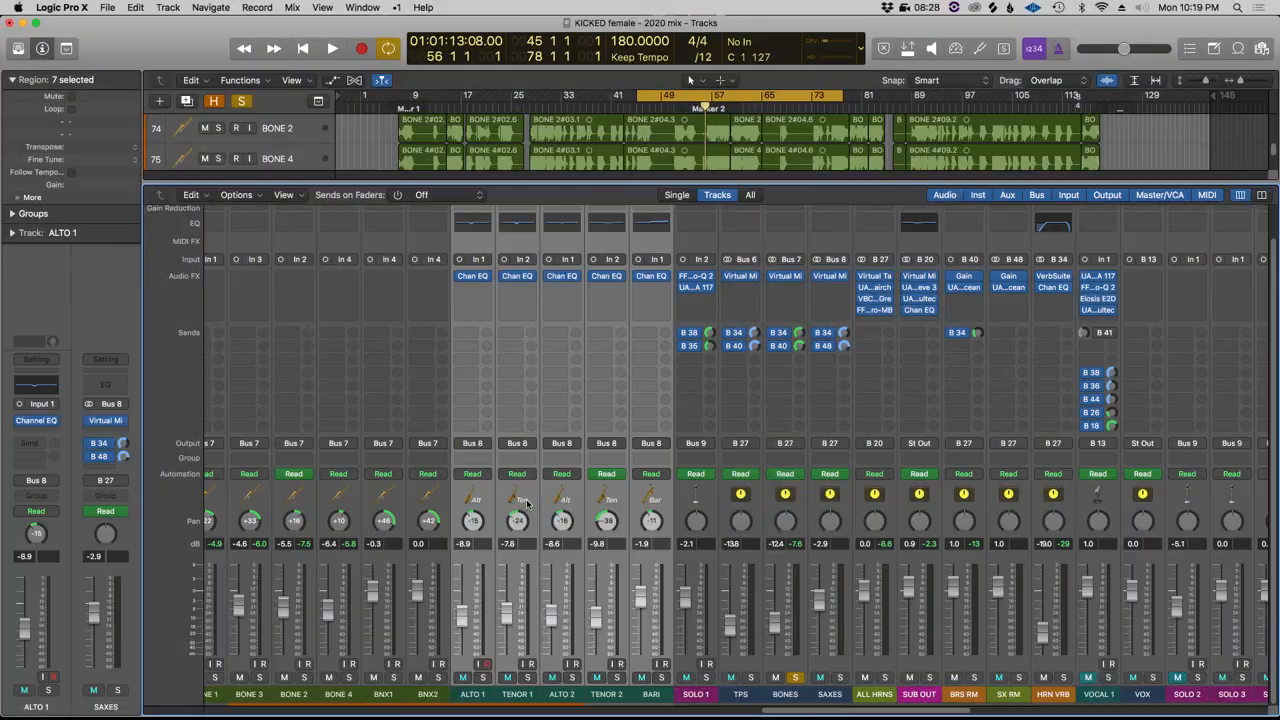
- Open UAD Ocean Way Studios on the BRS RM channel and play back the soloed trombones through the room reverb
scroll(527, 503, "right", 8)
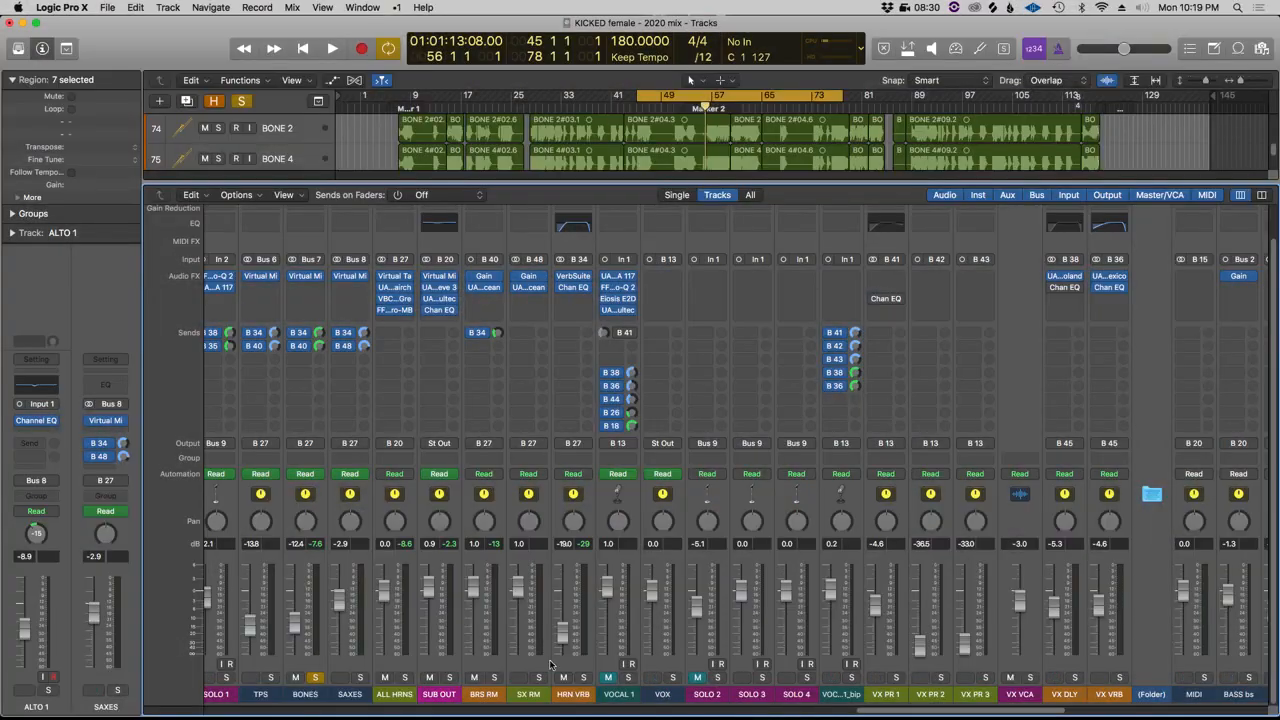
left_click(481, 292)
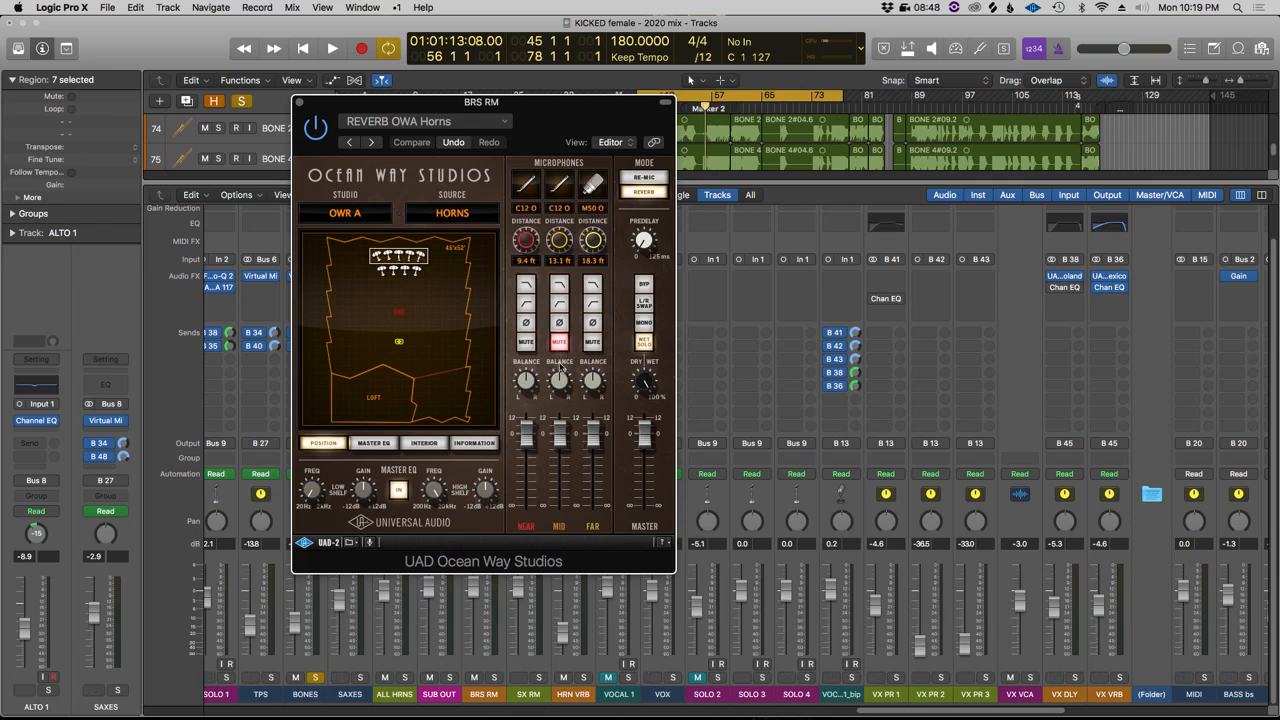
left_click_drag(531, 114, 923, 83)
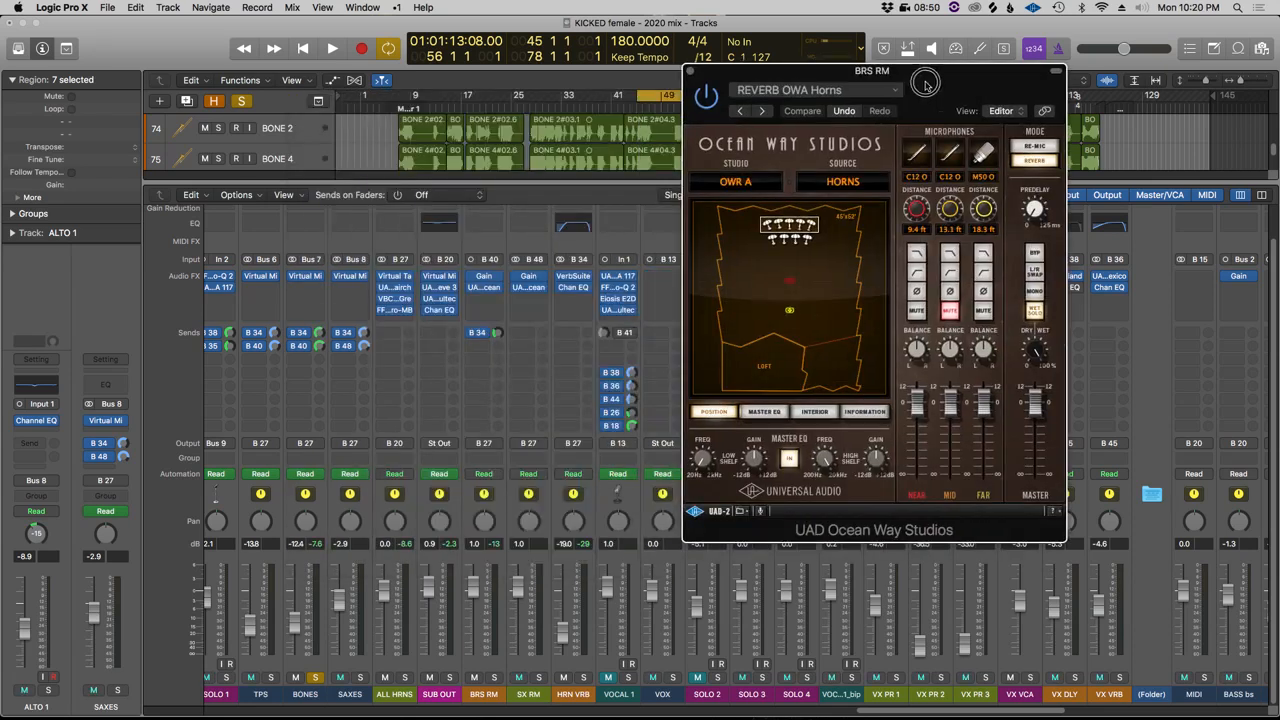
key("space")
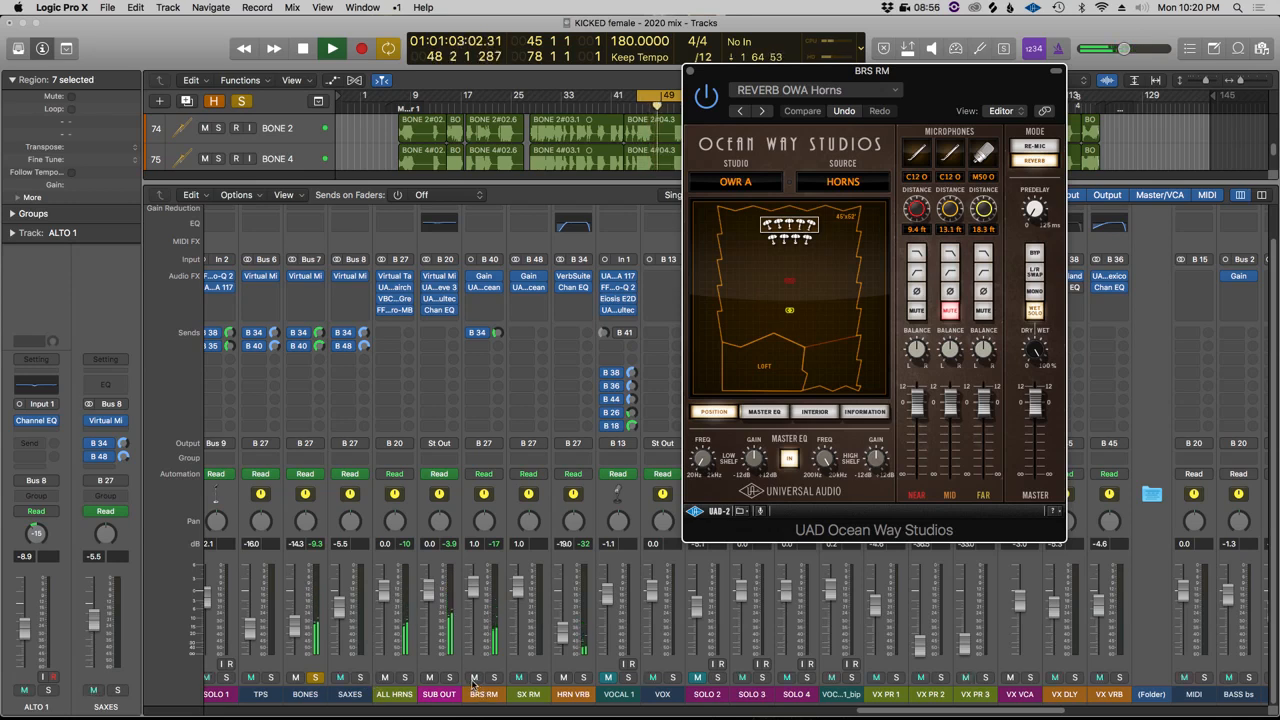
scroll(515, 600, "left", 4)
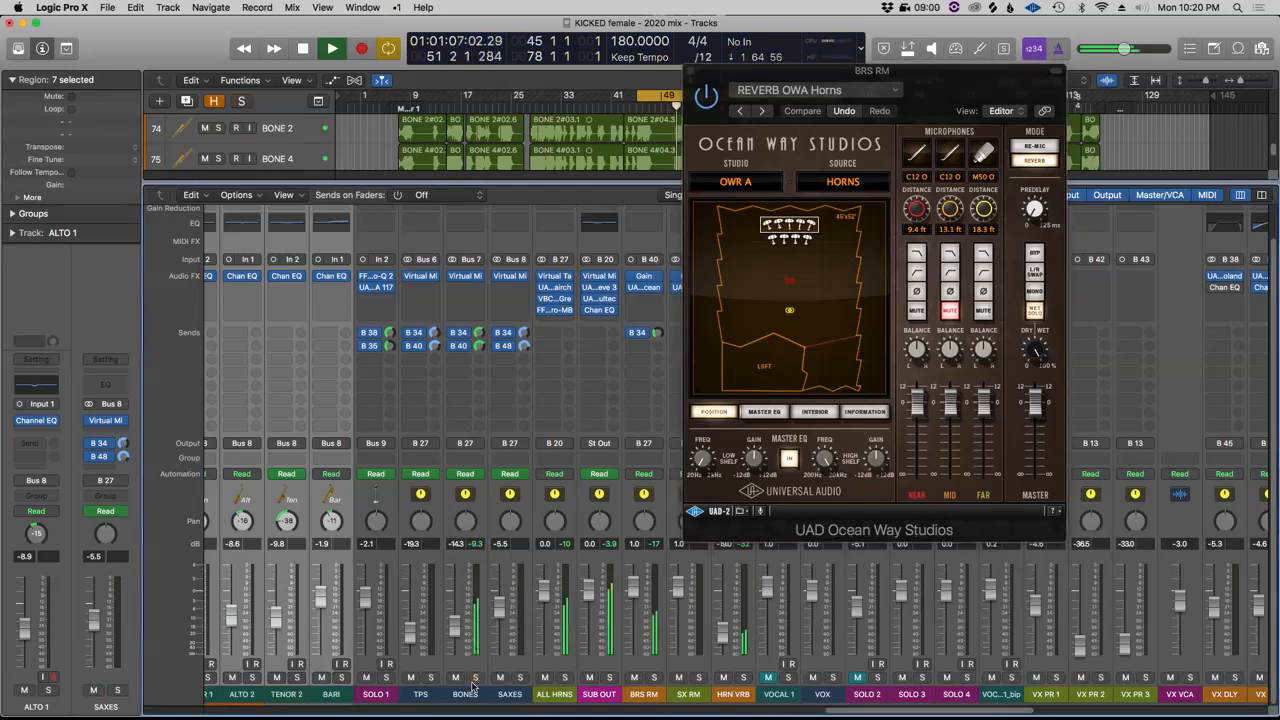
key("space")
- Solo the BRS RM channel to listen to the brass room reverb alone, and remove that solo
left_click(655, 679)
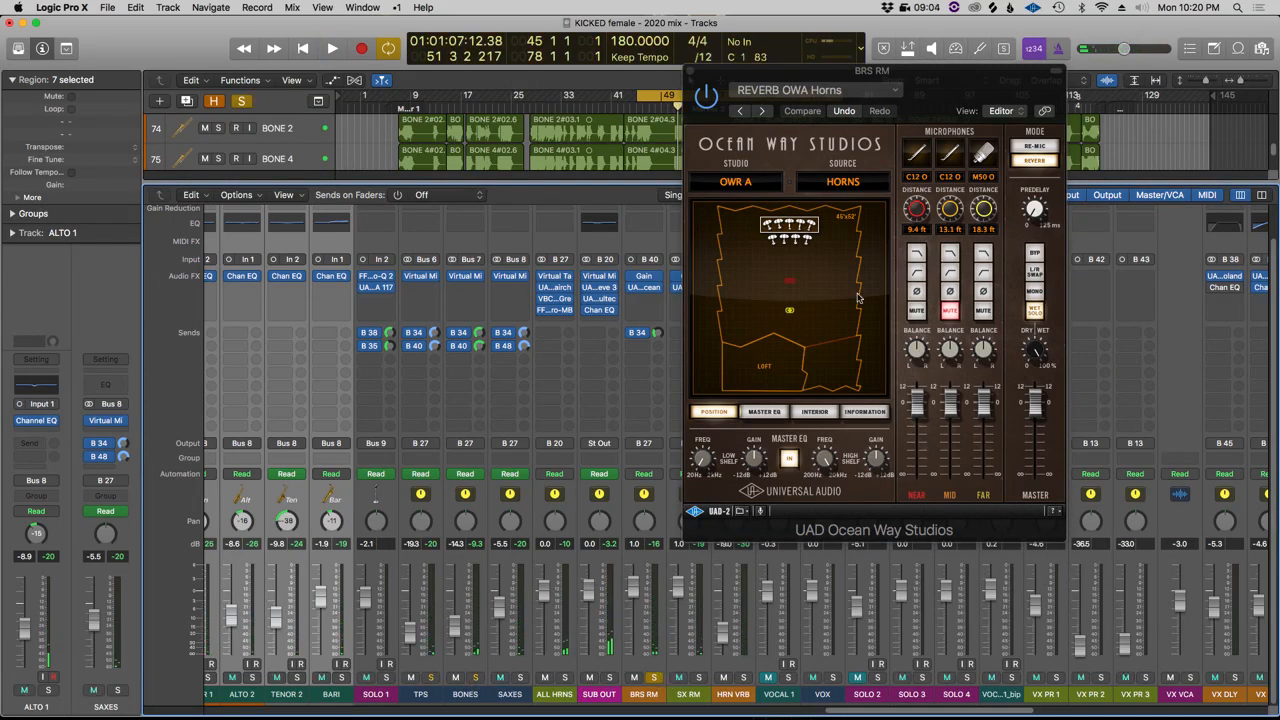
left_click_drag(971, 93, 839, 110)
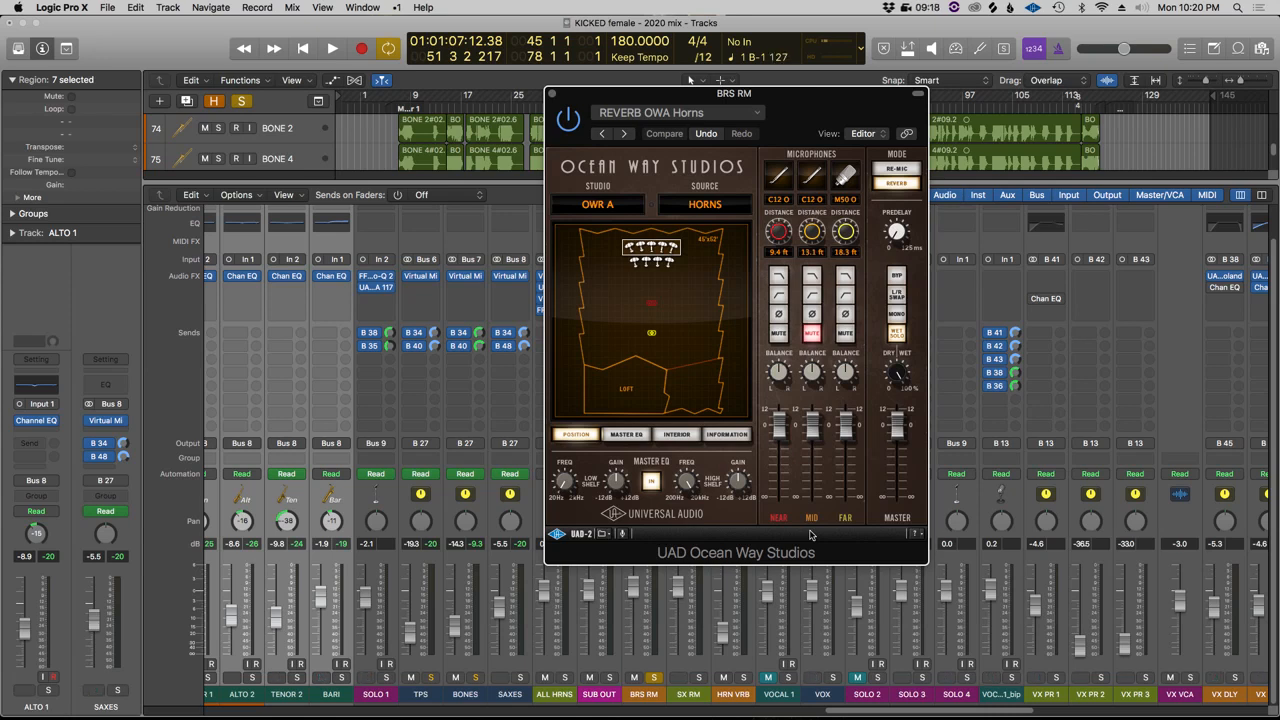
left_click(653, 677)
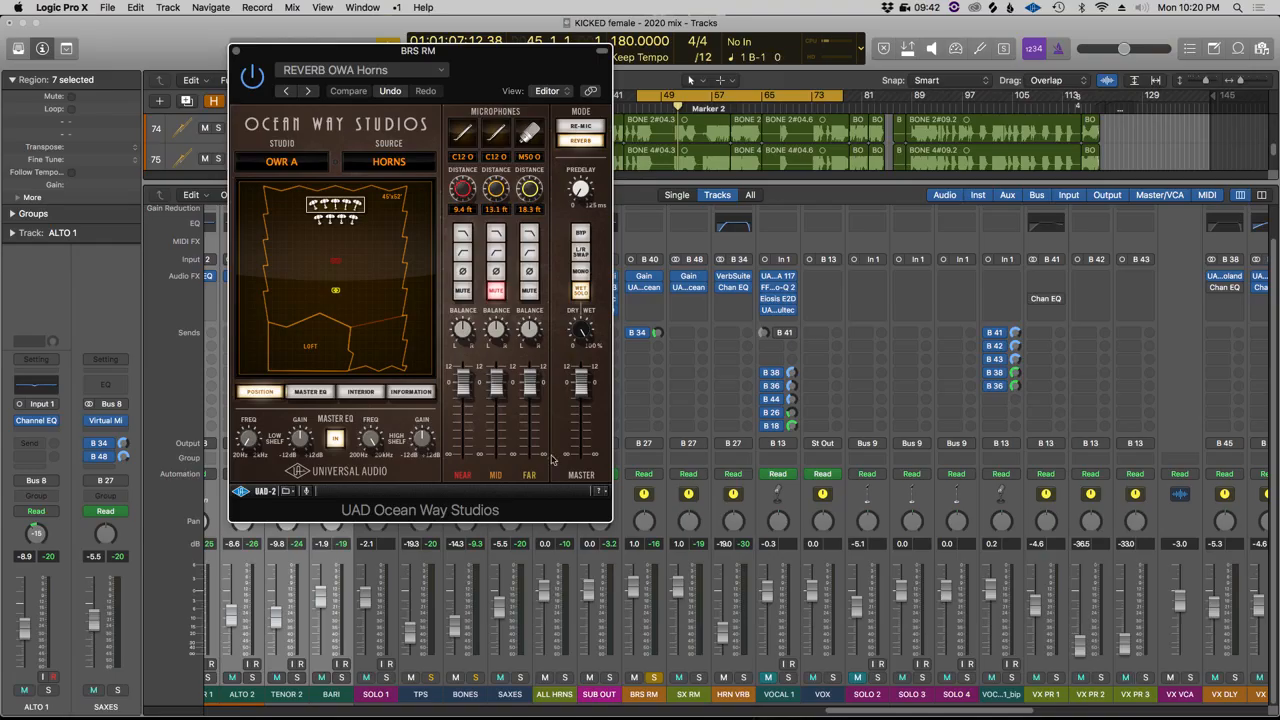
key("space")
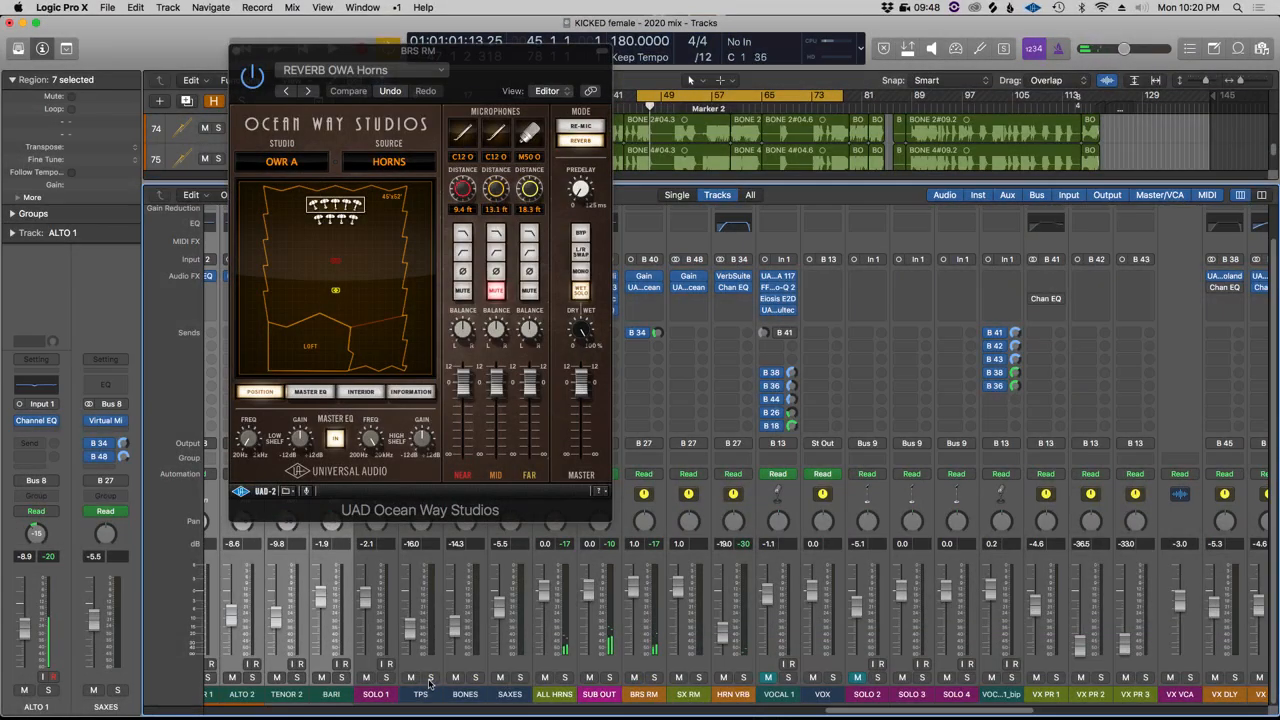
- Solo the TPS and BONES buses, mute BRS RM, and play back the brass without its room reverb
left_click(433, 680)
left_click(476, 679)
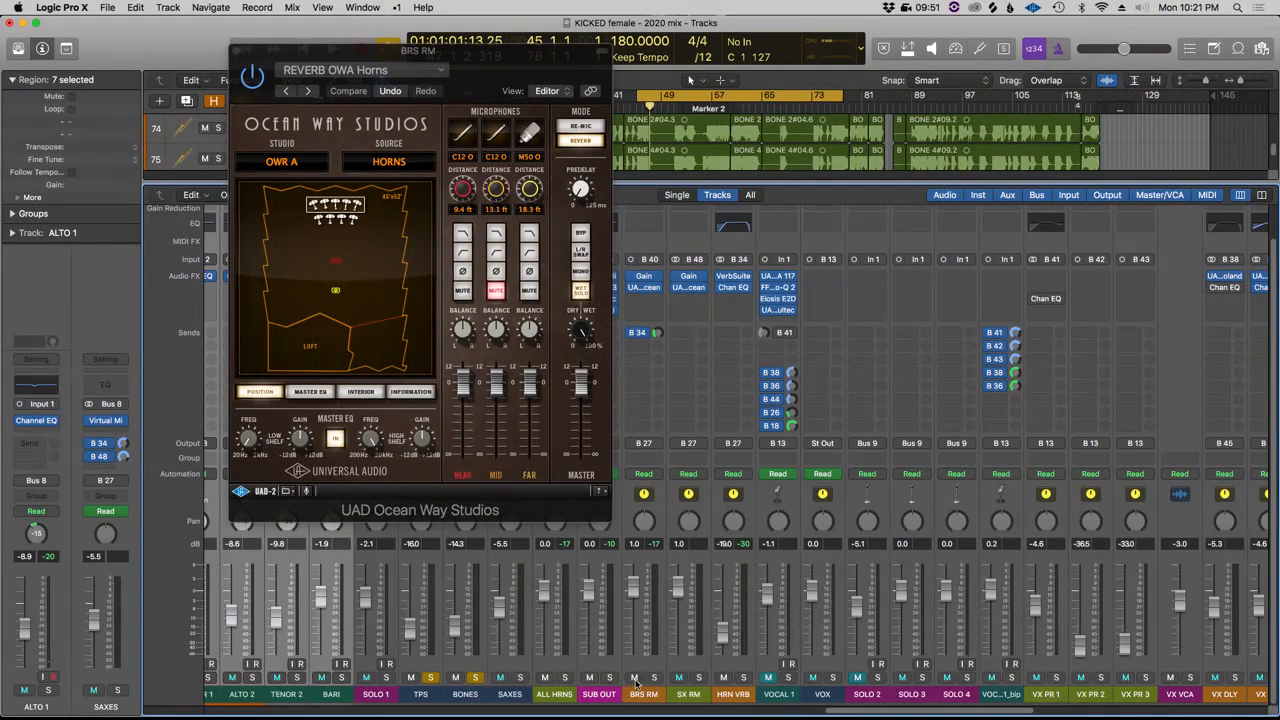
left_click(633, 678)
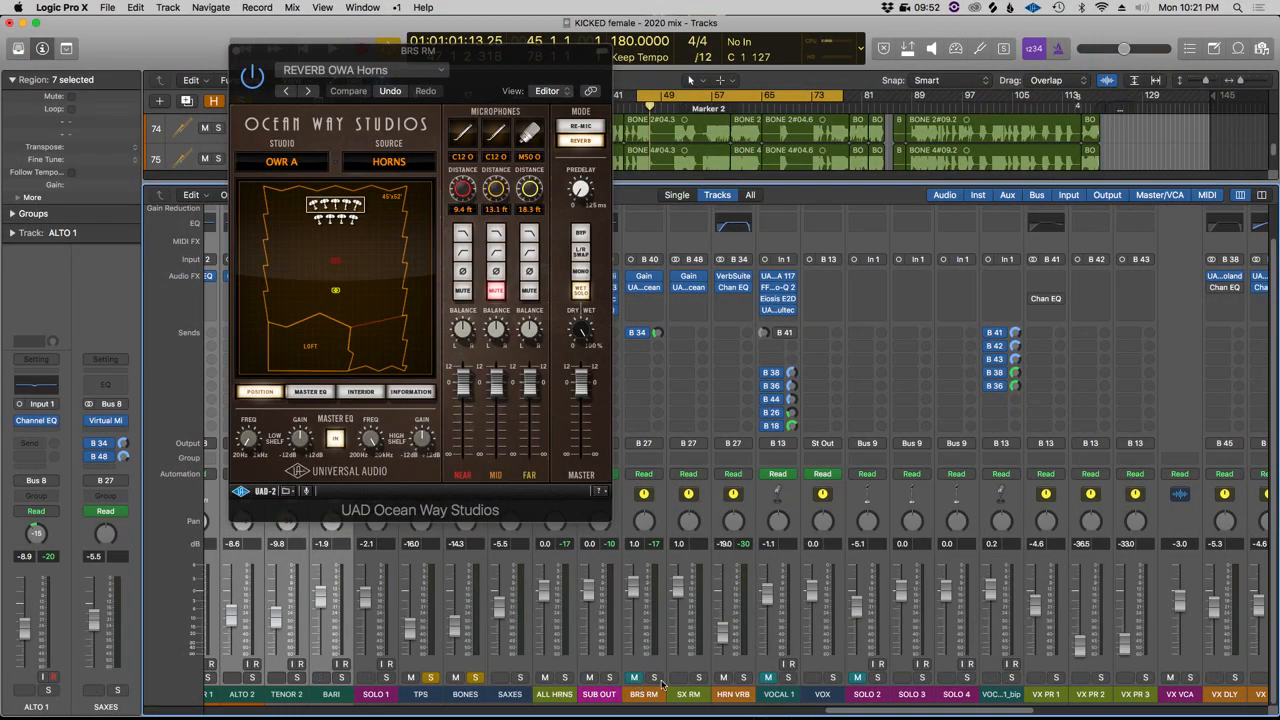
key("space")
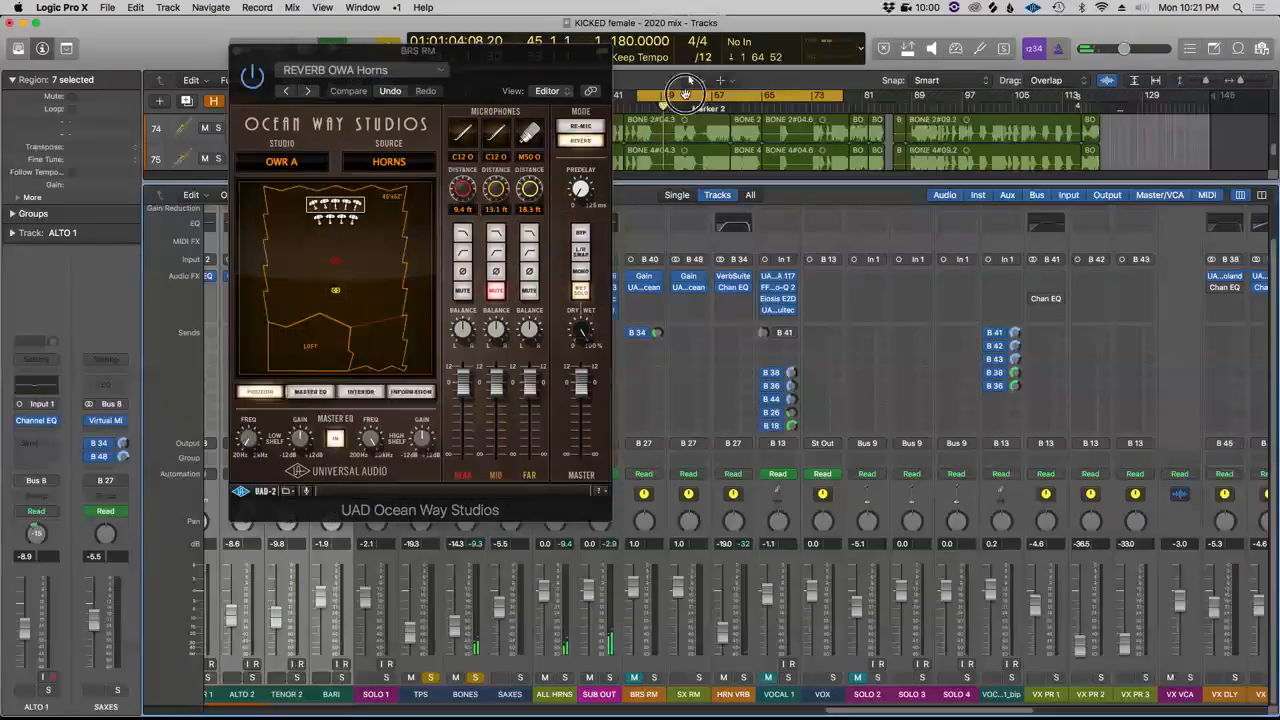
- Set the cycle range to run from bar 55 to bar 65
left_click(692, 97)
left_click_drag(677, 98, 729, 98)
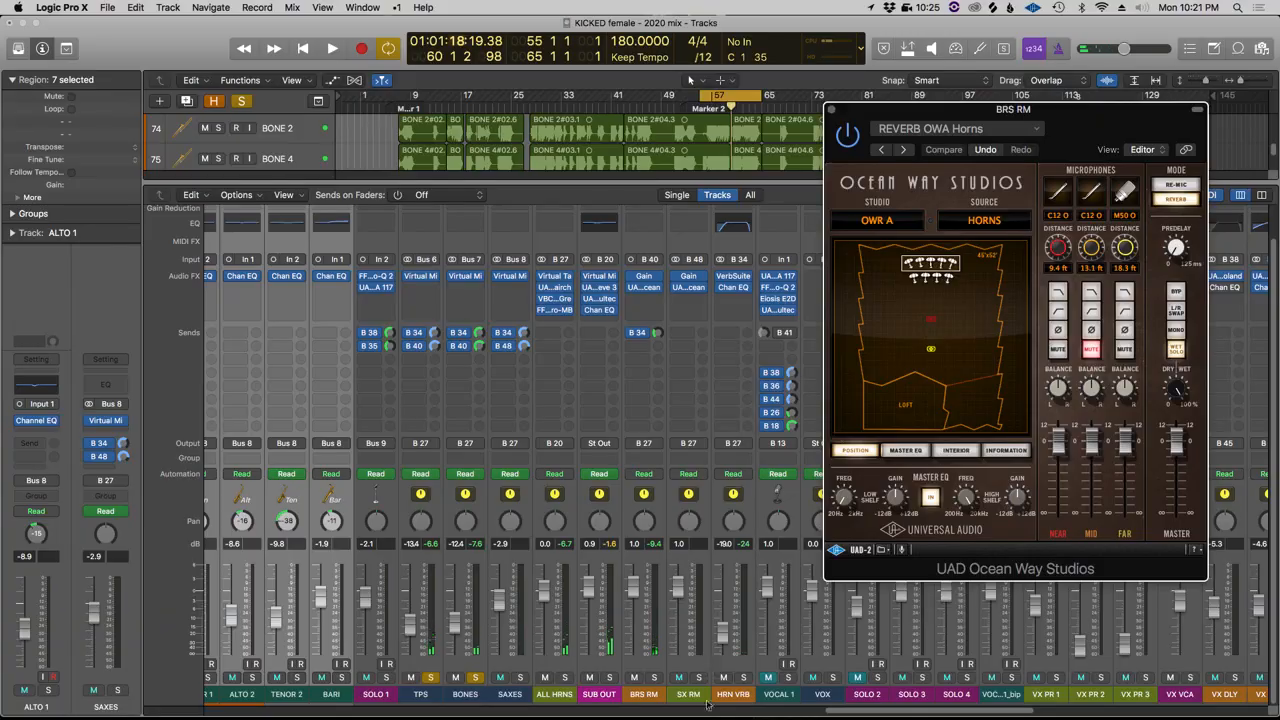
- Open UAD Ocean Way Studios on the SX RM channel, compare its room setup with the BRS RM instance, and close both
left_click_drag(1104, 134, 1042, 118)
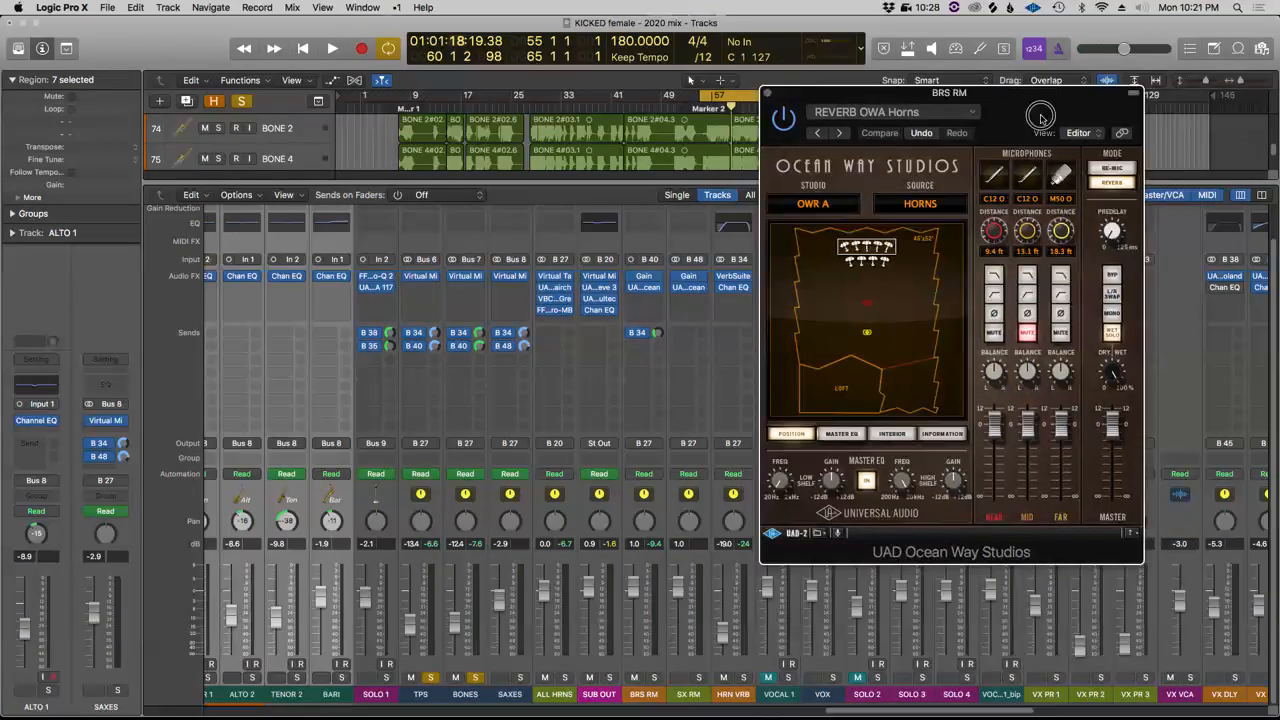
left_click(689, 287)
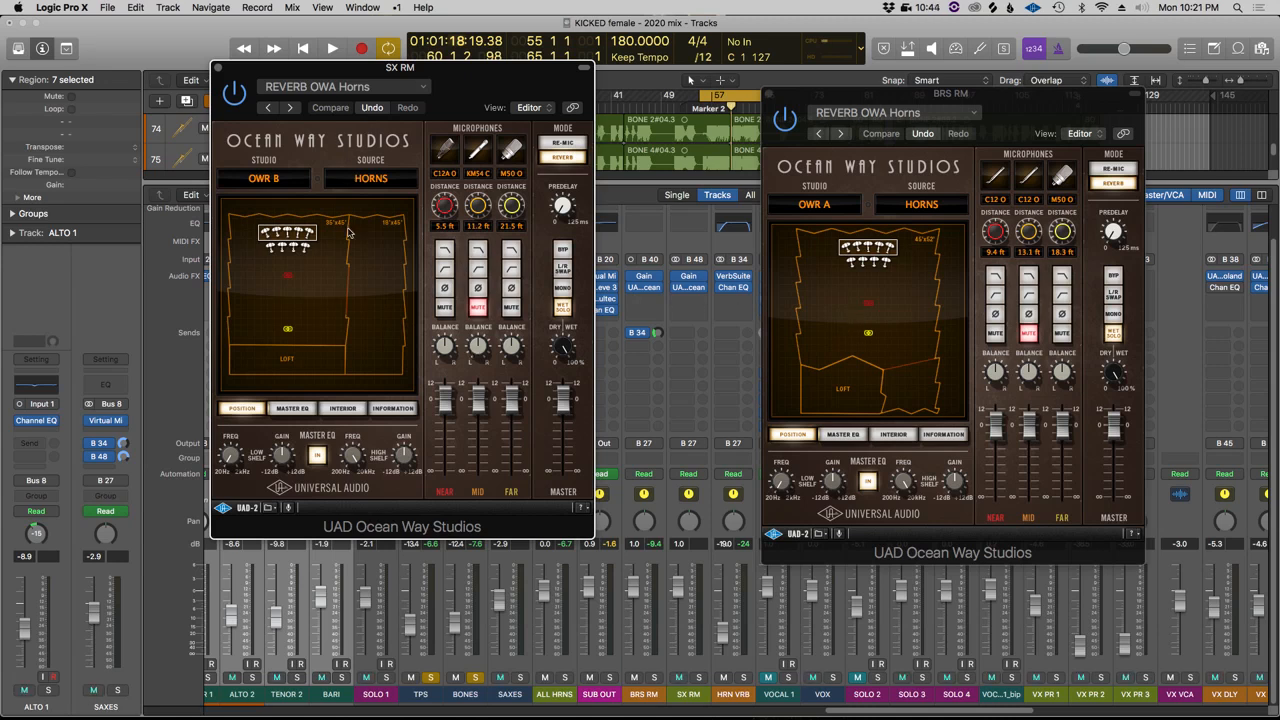
left_click(219, 69)
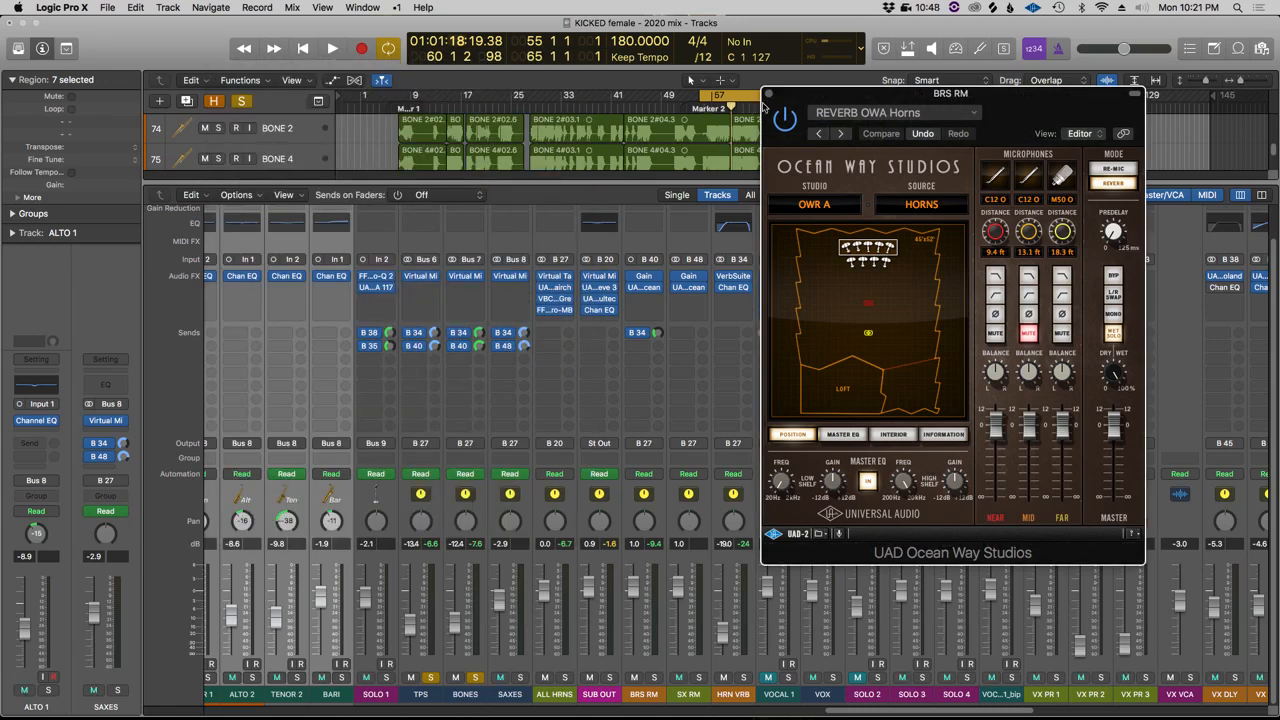
left_click(768, 95)
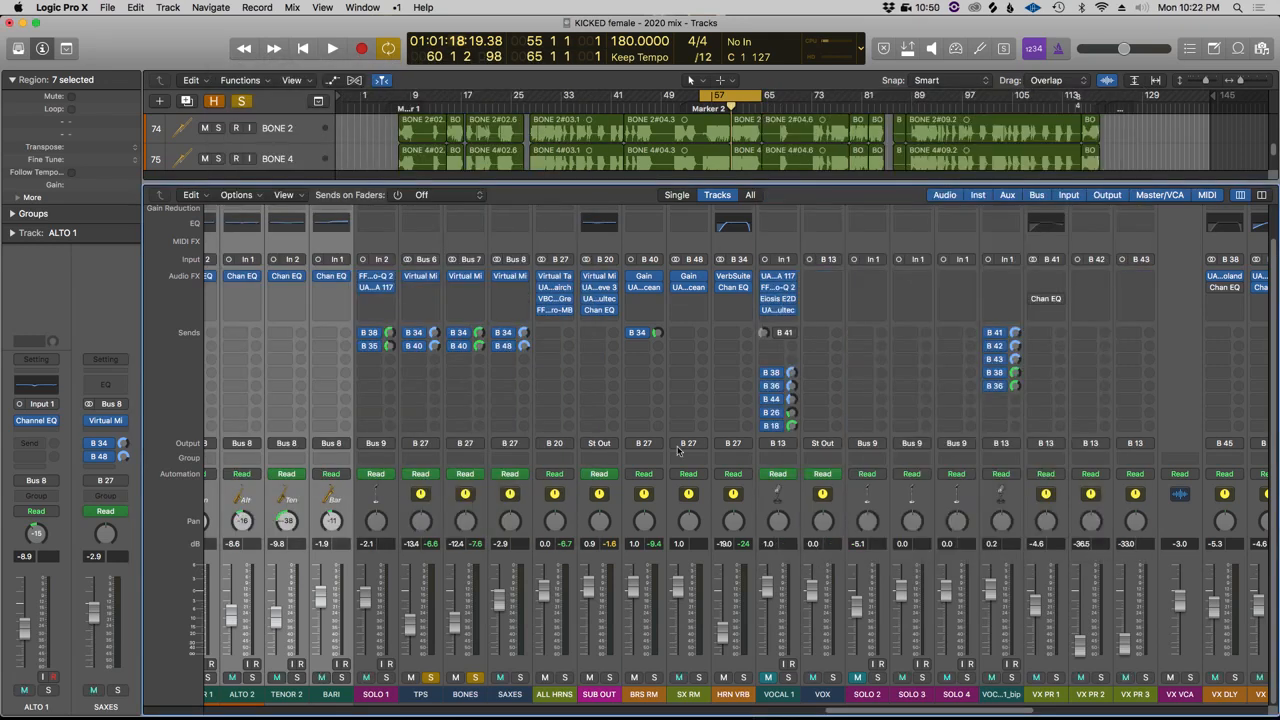
- Open the Gain plug-in on the BRS RM channel and examine its Swap L/R setting
left_click(645, 281)
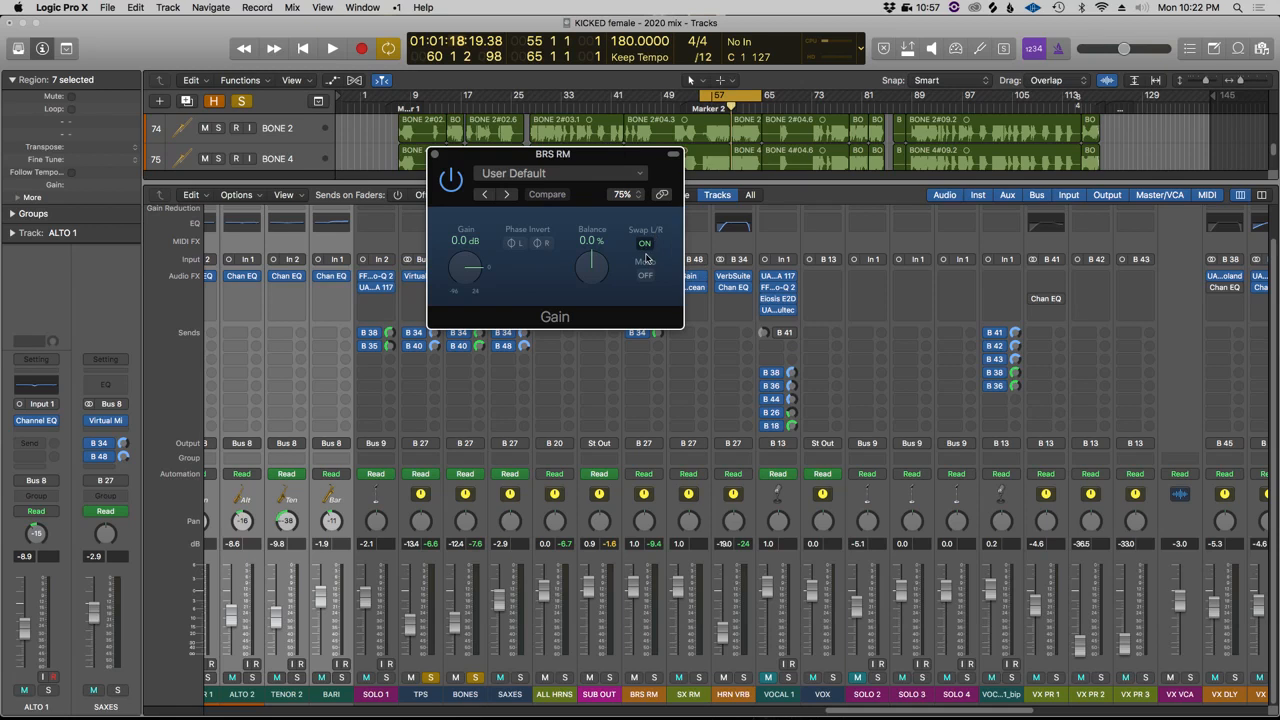
left_click(645, 246)
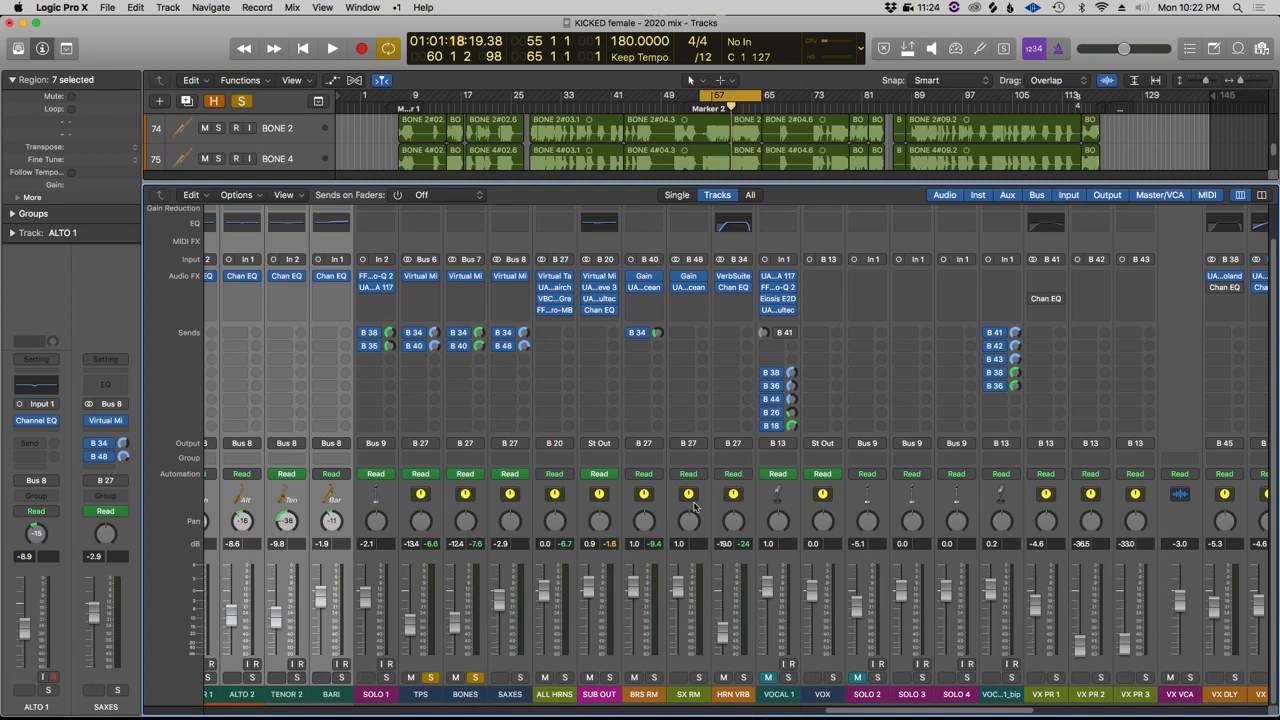
- Remove the solos from the BONES and TPS buses and solo the SAXES bus
left_click(478, 679)
left_click(431, 678)
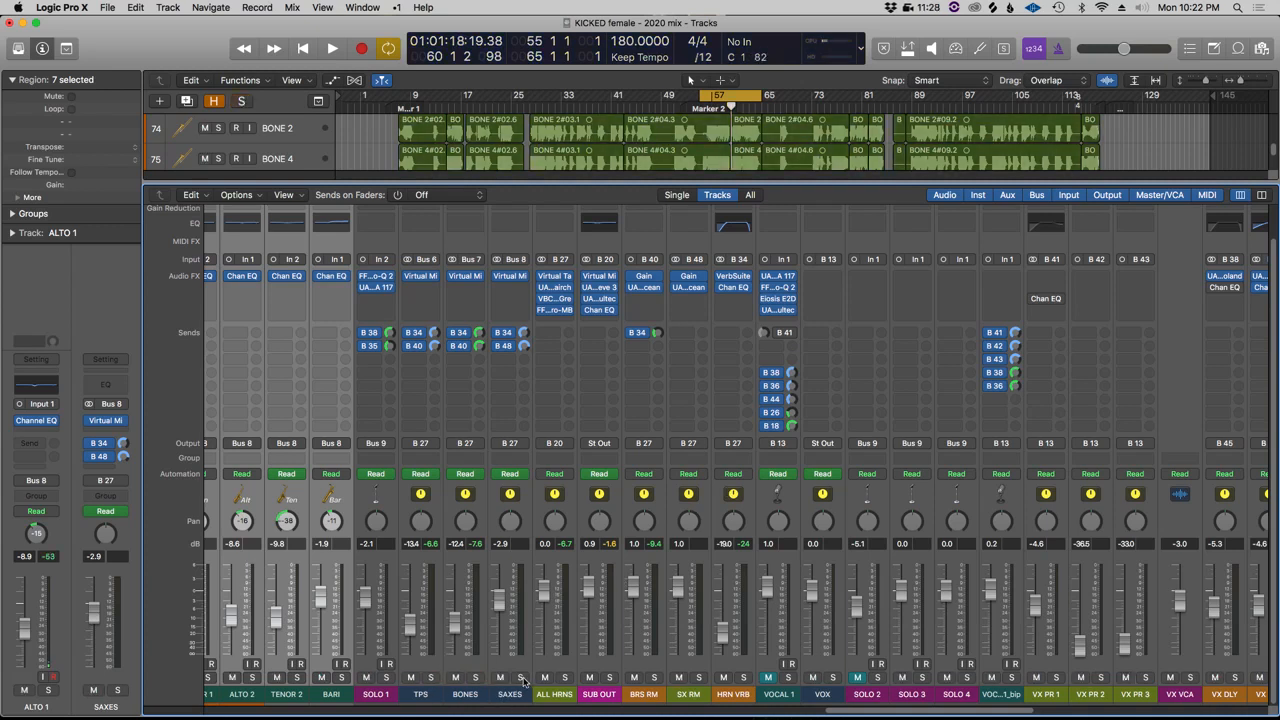
left_click(520, 678)
- Review the sax channels' panning and inspect the Channel EQ curve on TENOR 1
scroll(441, 578, "left", 6)
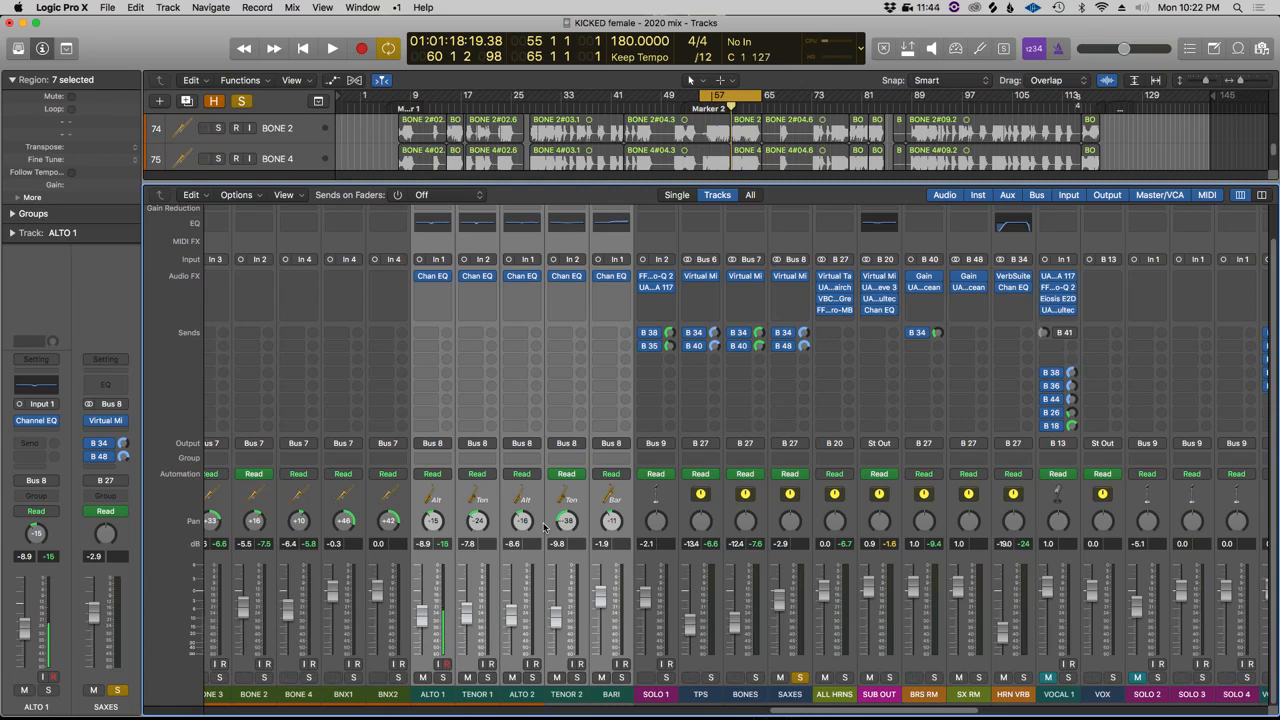
left_click(480, 230)
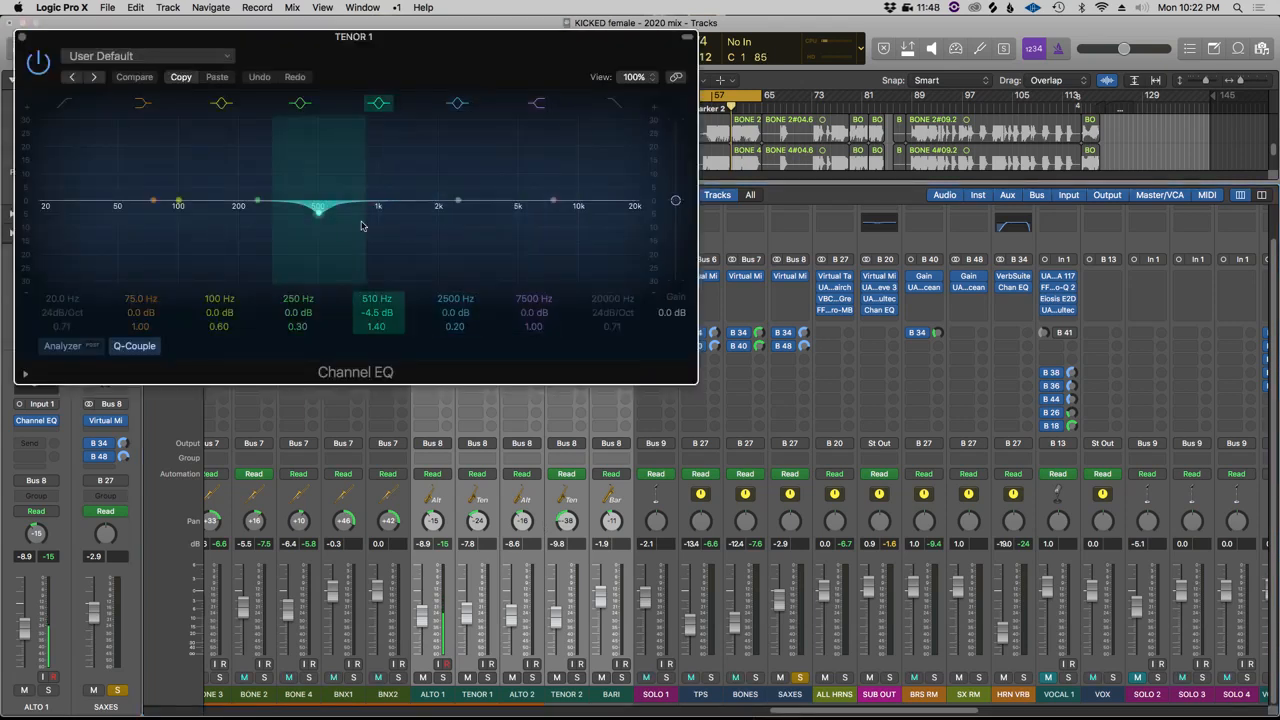
left_click(22, 38)
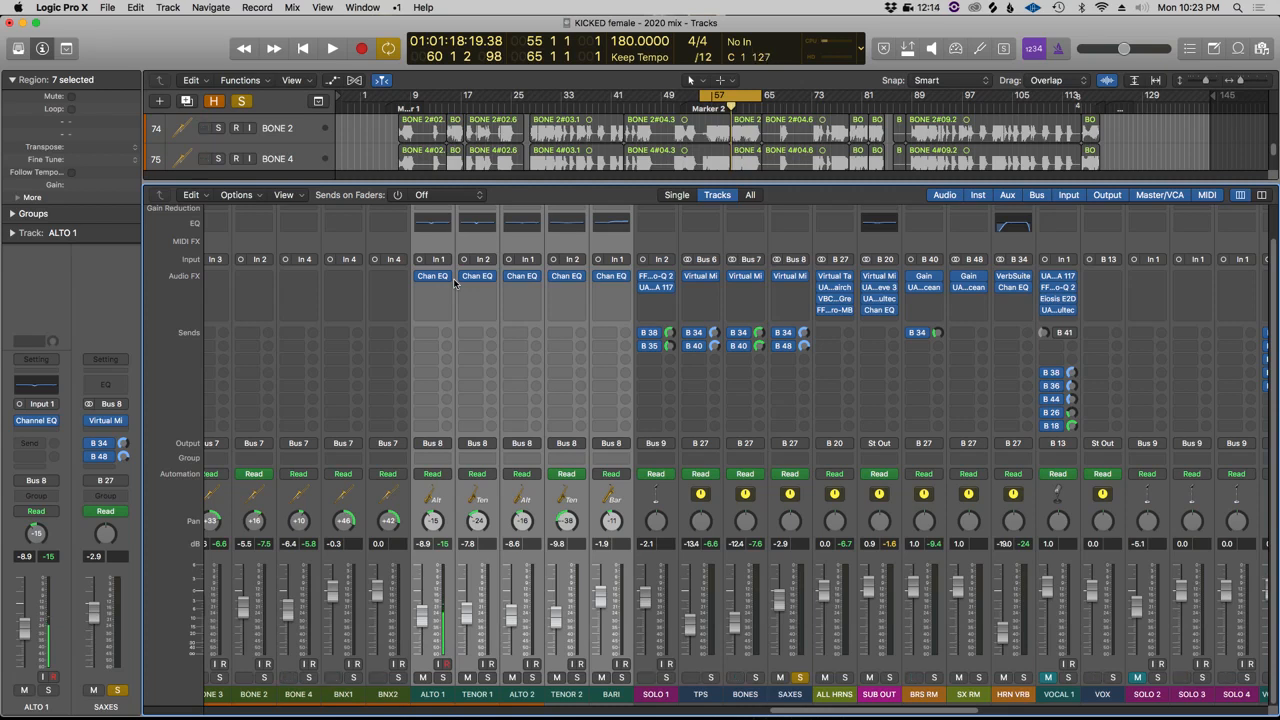
- Play back the soloed saxes through their room reverb while watching the bus and reverb channels
key("space")
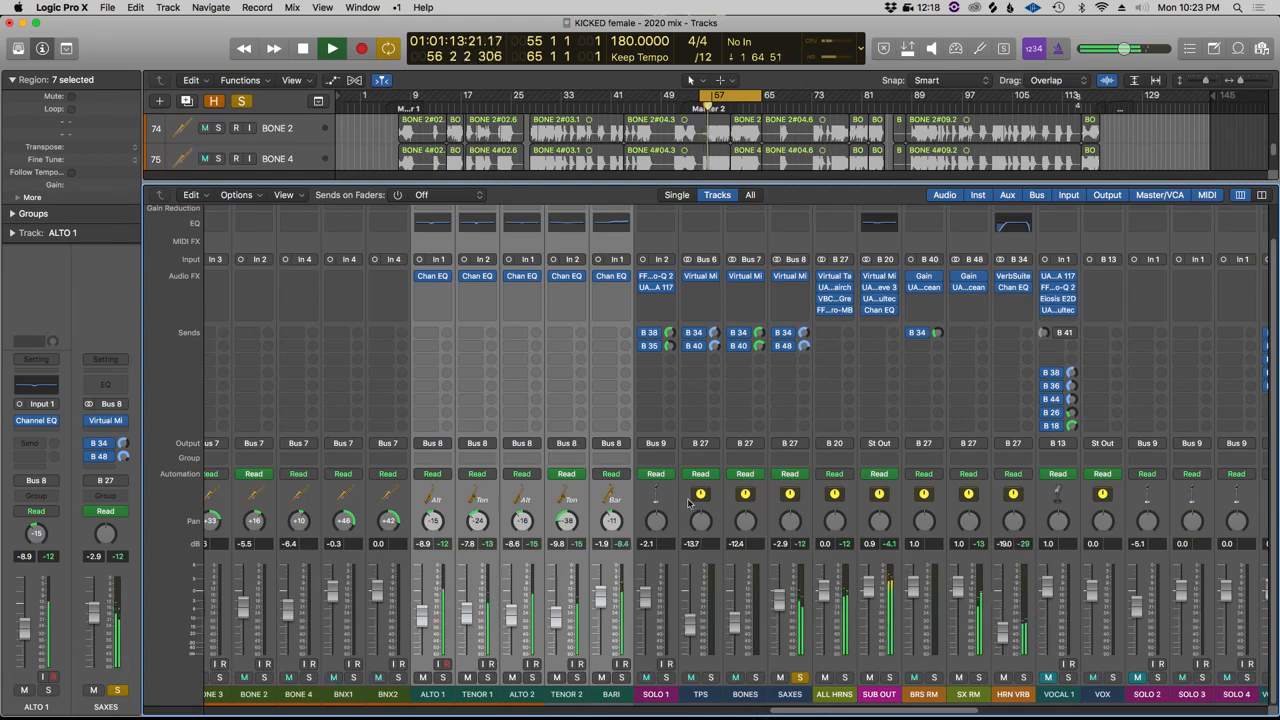
scroll(688, 503, "right", 4)
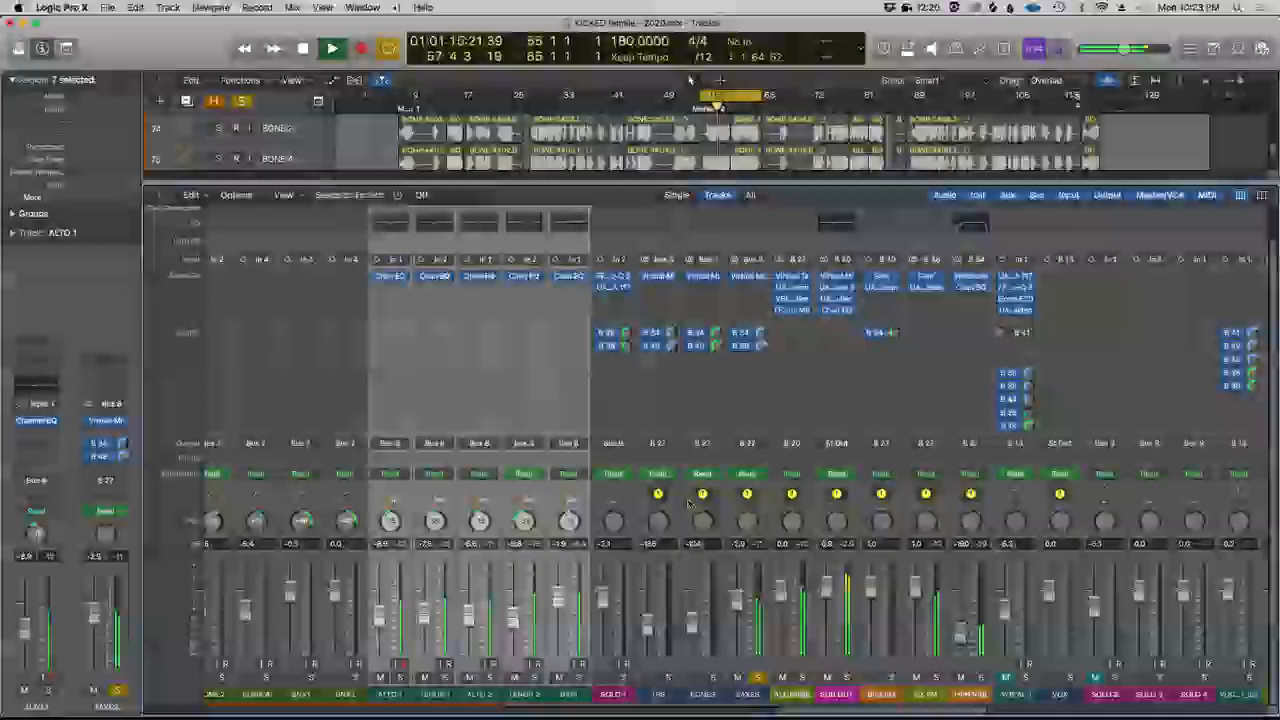
scroll(688, 503, "right", 1)
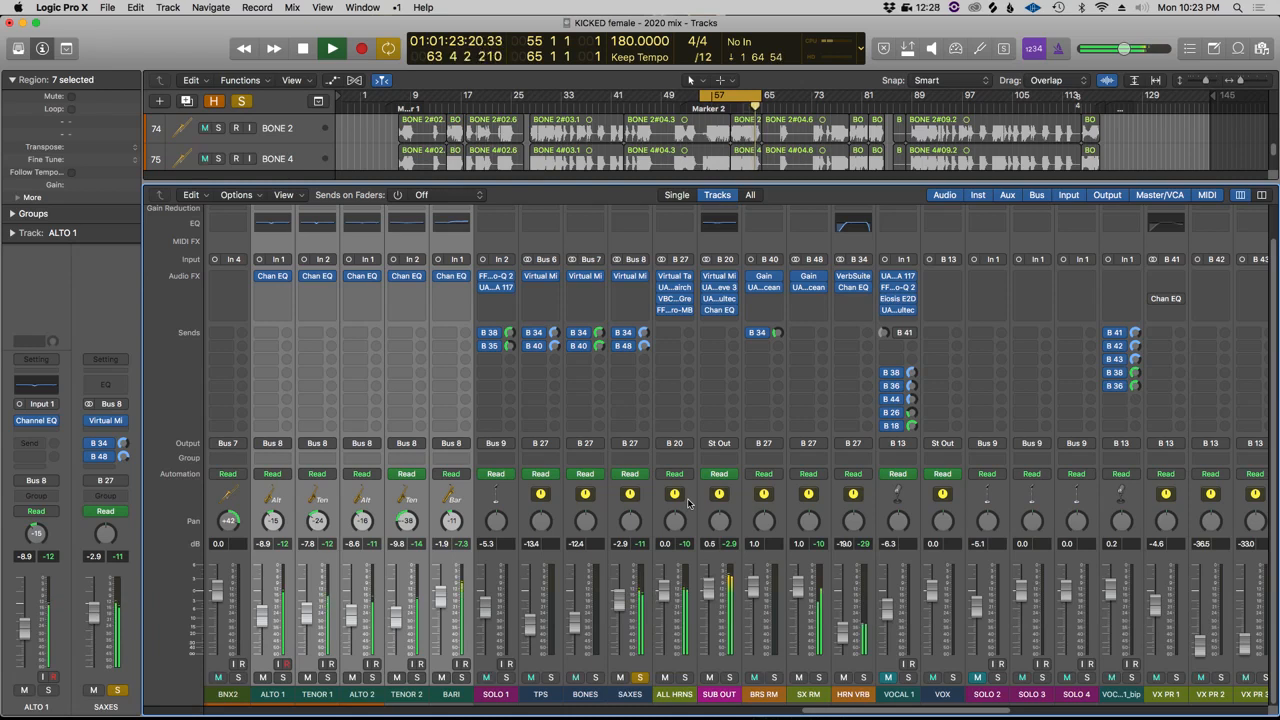
key("space")
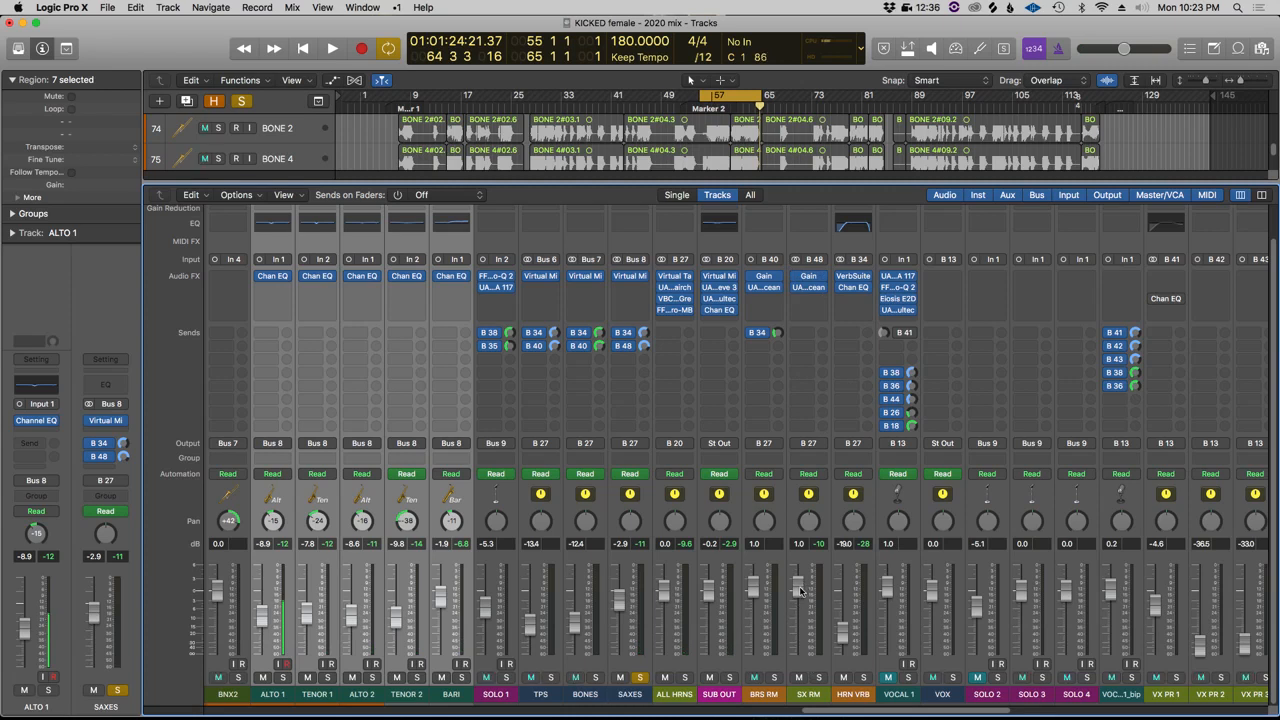
- Mute and unmute the SX RM channel during playback to compare the saxes without and with room reverb
left_click(798, 678)
key("space")
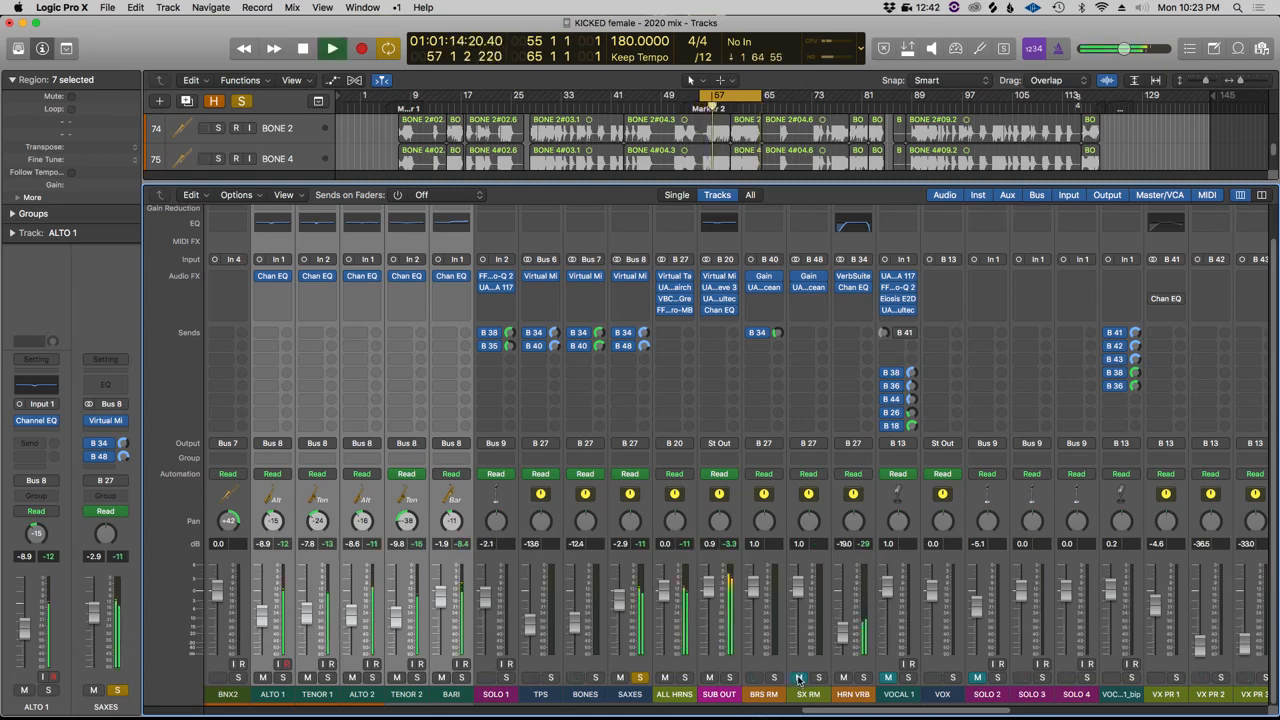
left_click(798, 678)
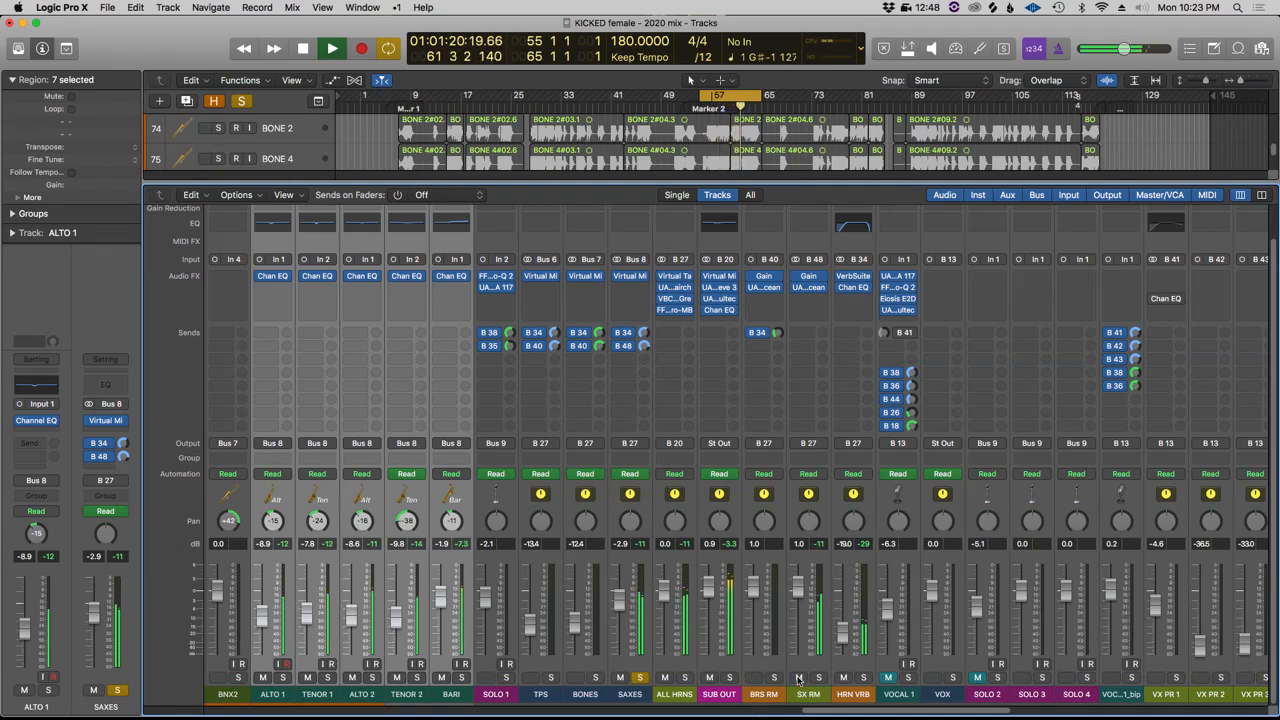
key("space")
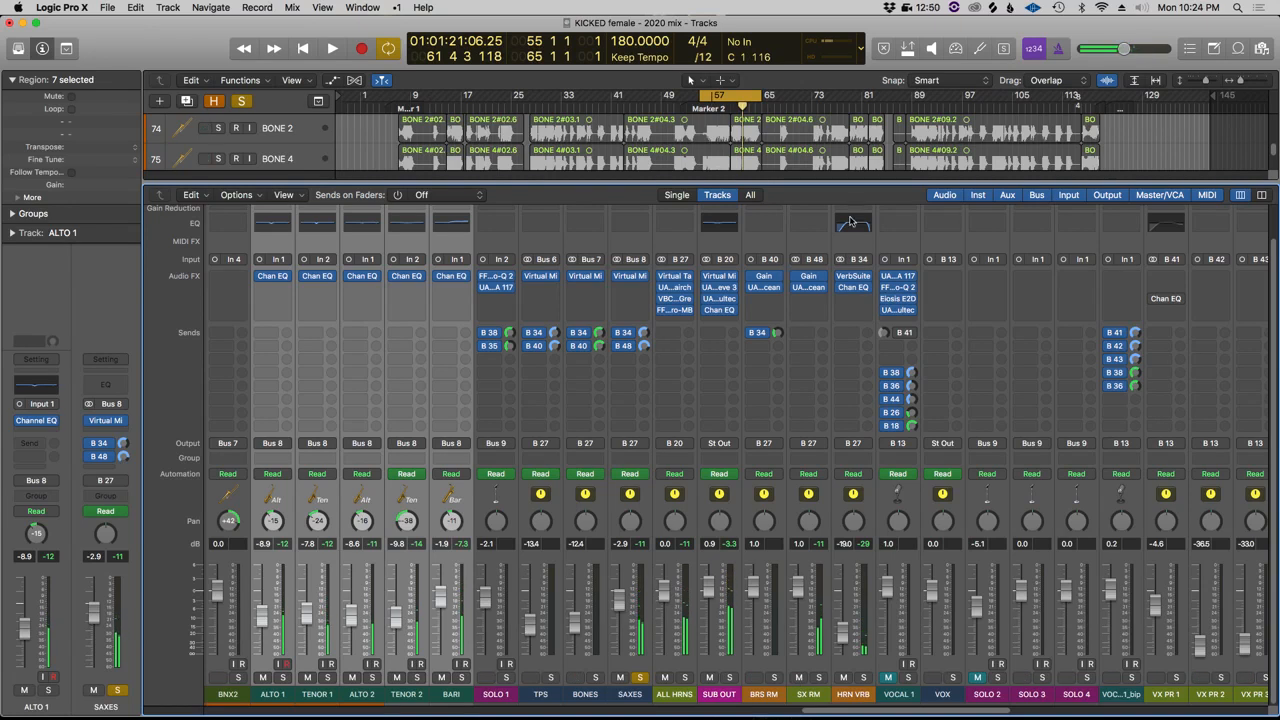
- Examine the VerbSuite Classics reverb settings on the HRN VRB channel and close the plug-in
mouse_move(764, 292)
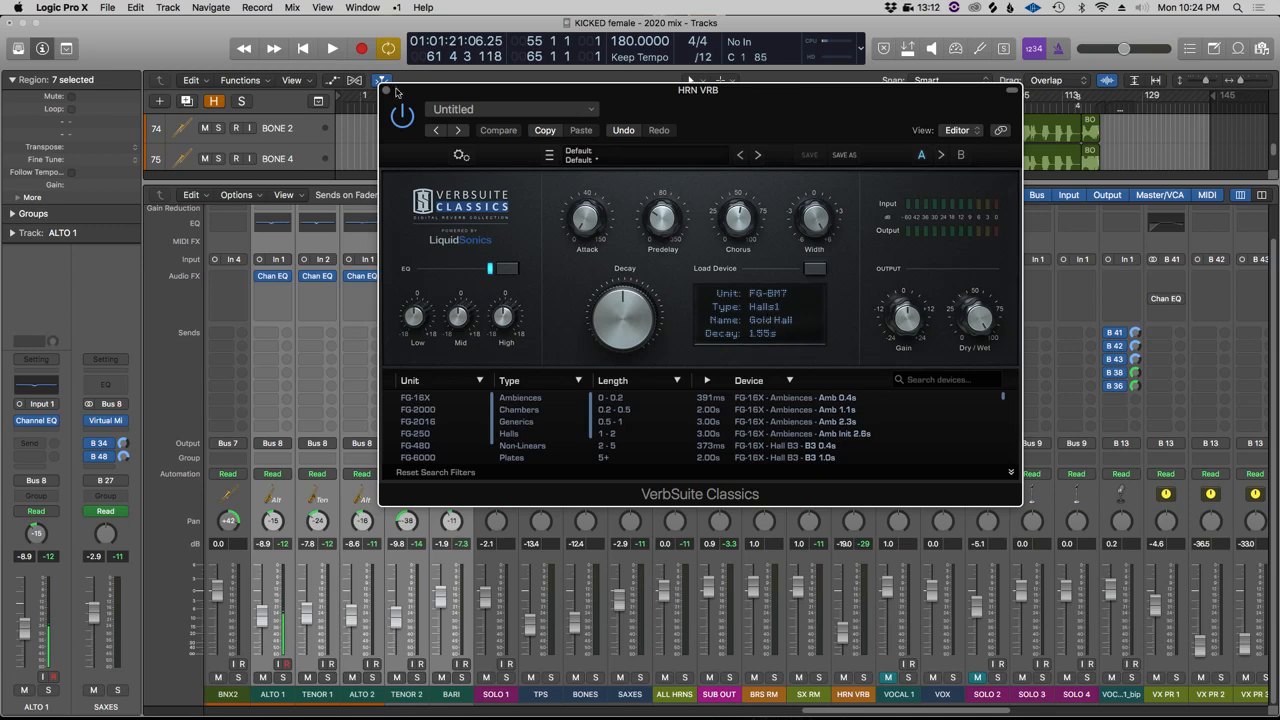
left_click(388, 91)
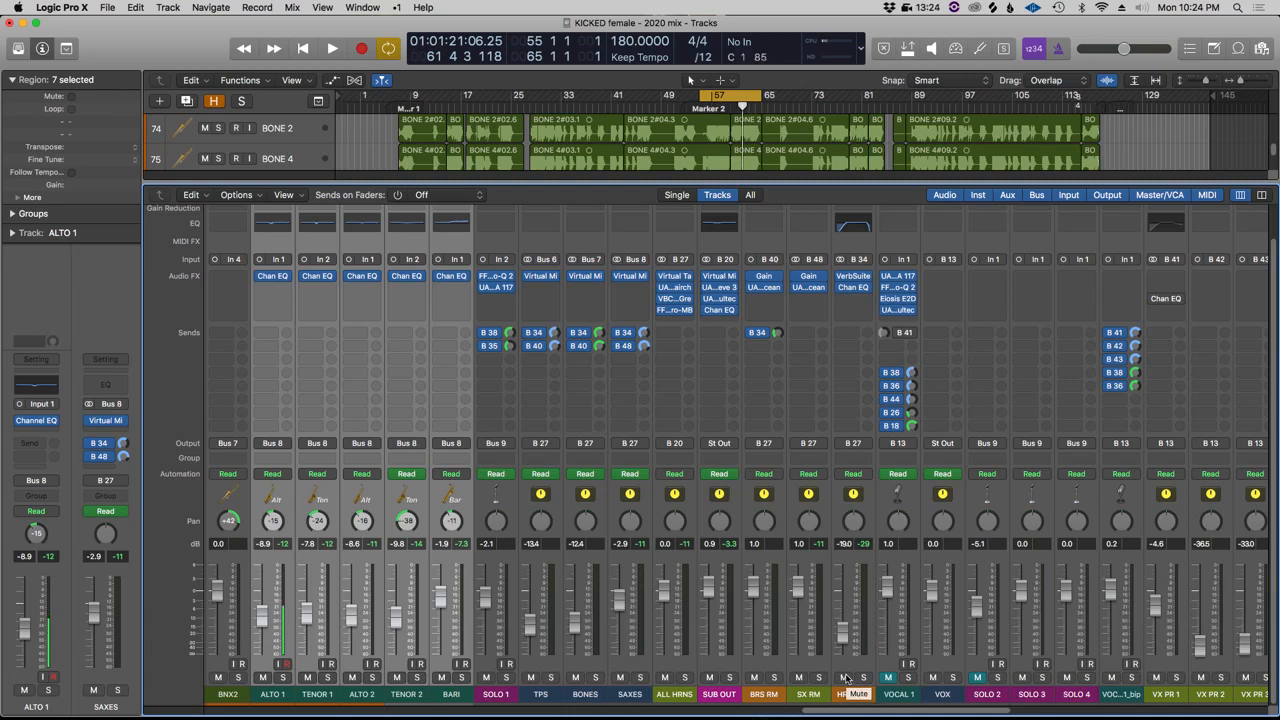
- Solo the ALL HRNS bus and play back the complete horn section
key("space")
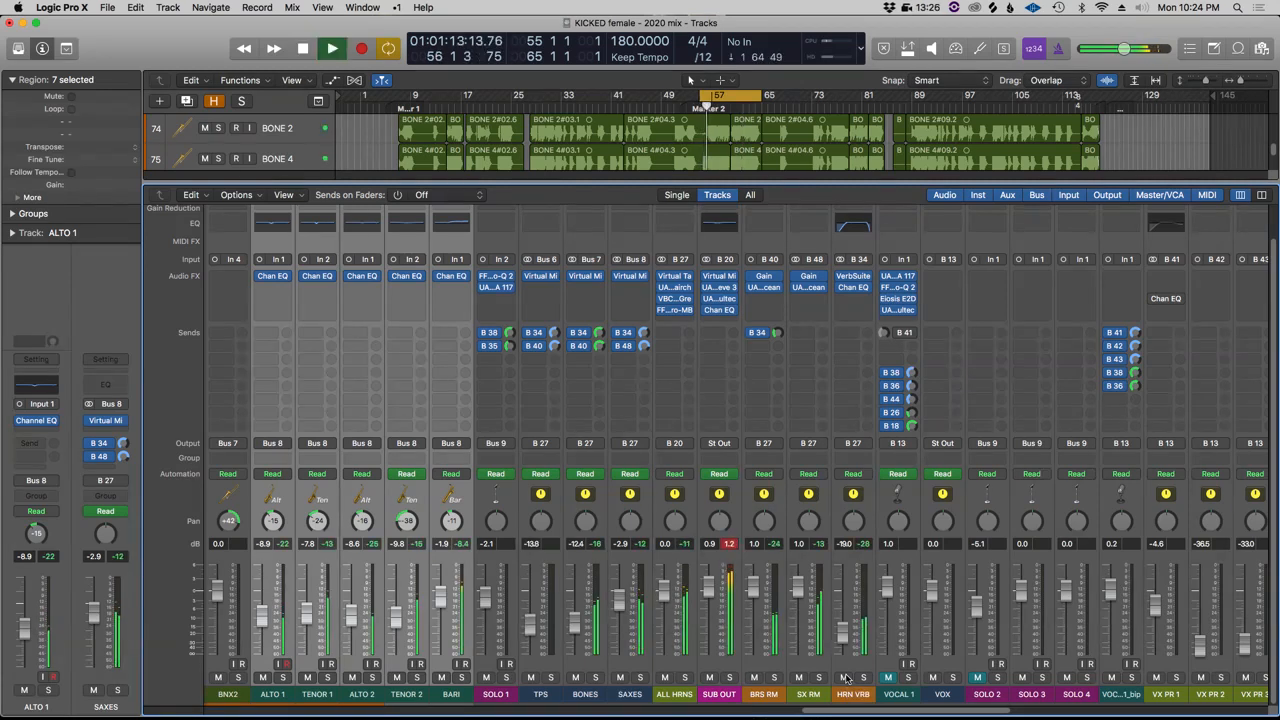
key("space")
left_click(684, 677)
key("space")
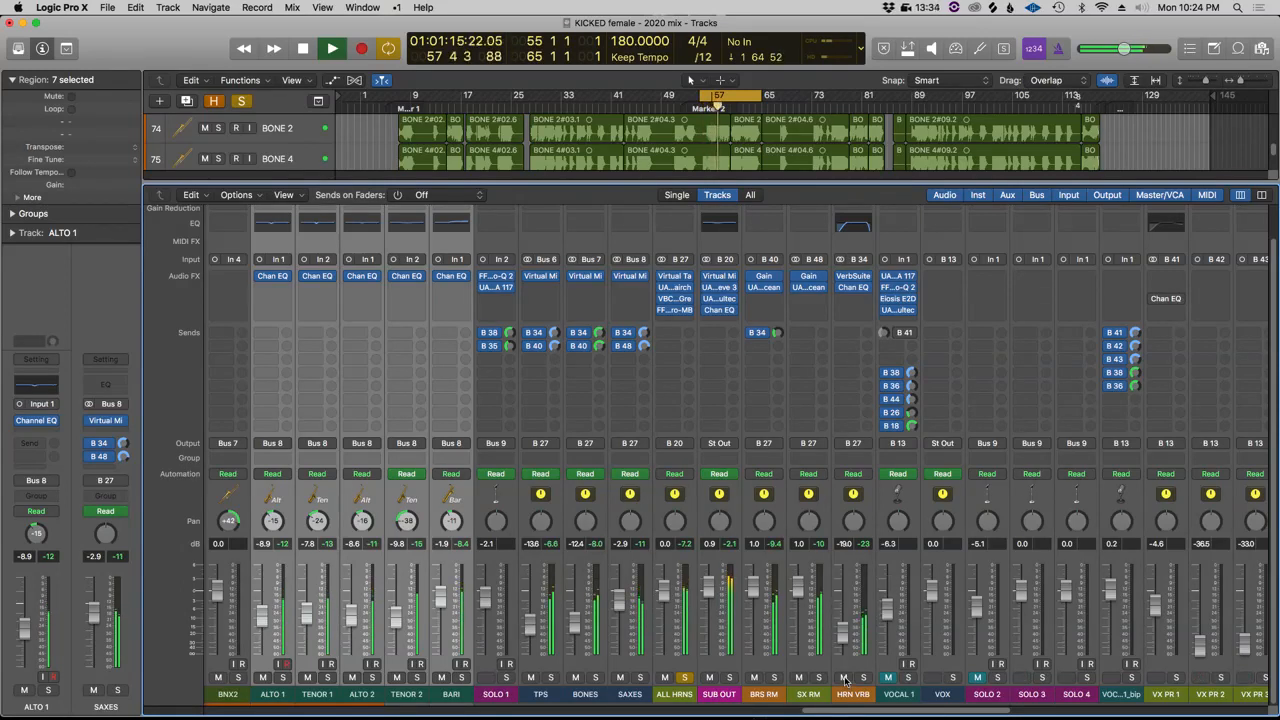
- Toggle the HRN VRB mute to compare the horns with and without reverb, and raise its fader to -12.4 dB
left_click(845, 679)
left_click(845, 679)
mouse_move(842, 632)
left_mouse_down()
mouse_move(843, 543)
mouse_move(836, 611)
left_mouse_up()
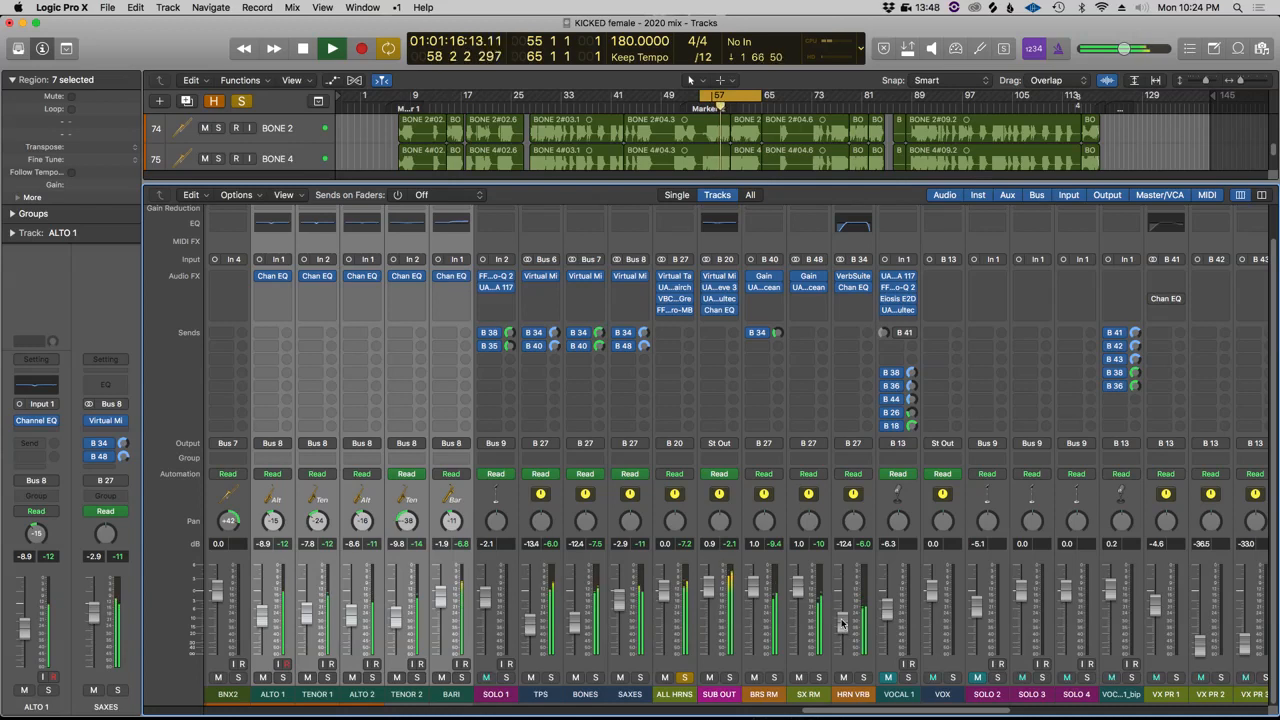
key("space")
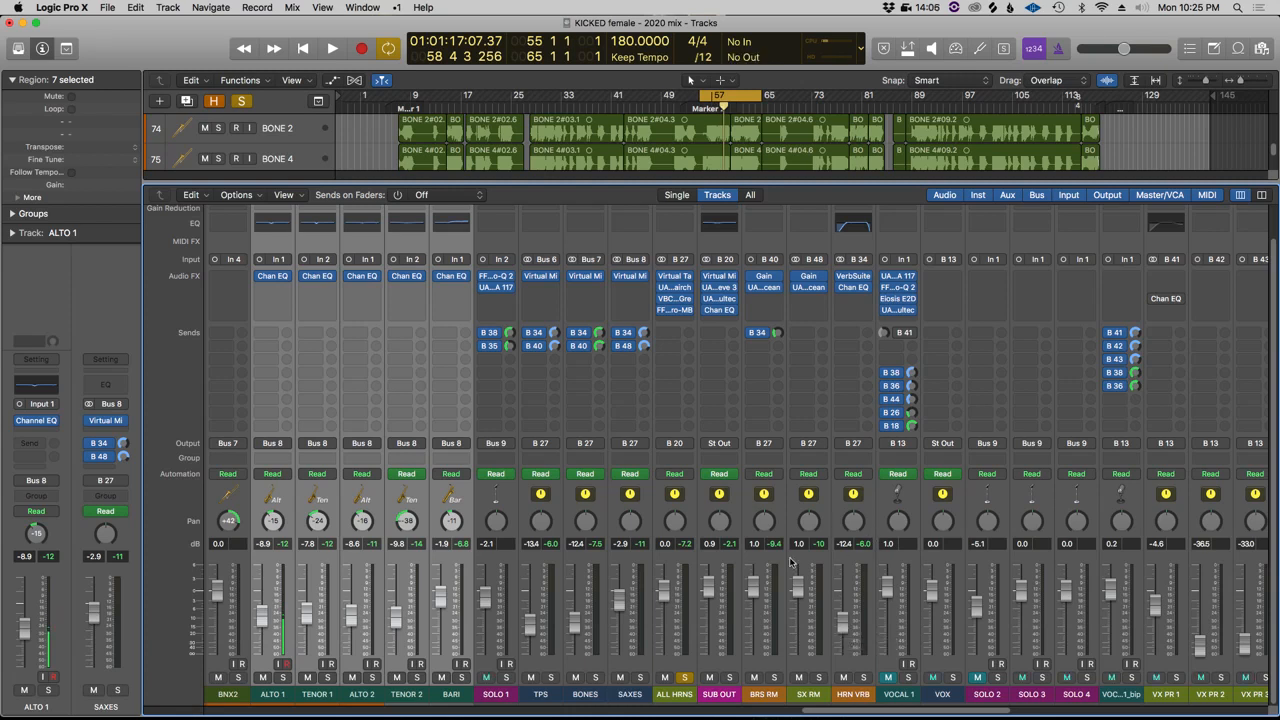
- Open FabFilter Pro-MB on the ALL HRNS channel and play back the horns to examine its side-chained compression band
scroll(790, 563, "right", 6)
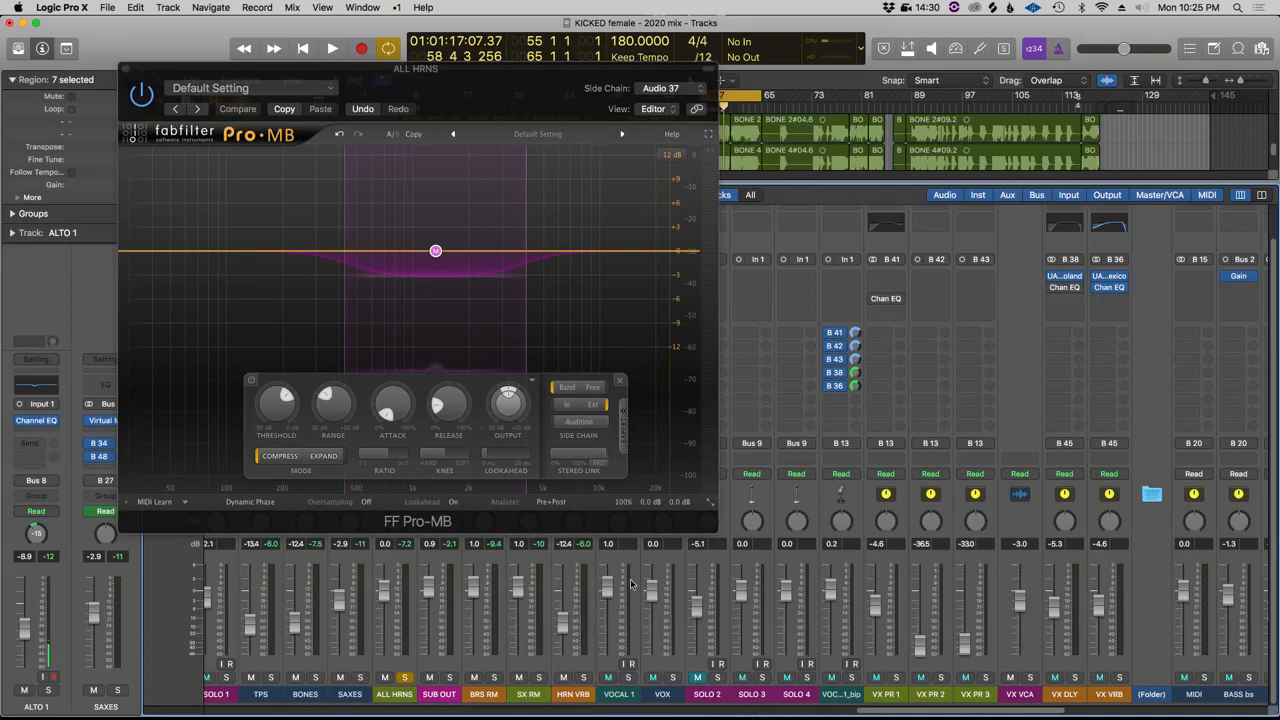
key("space")
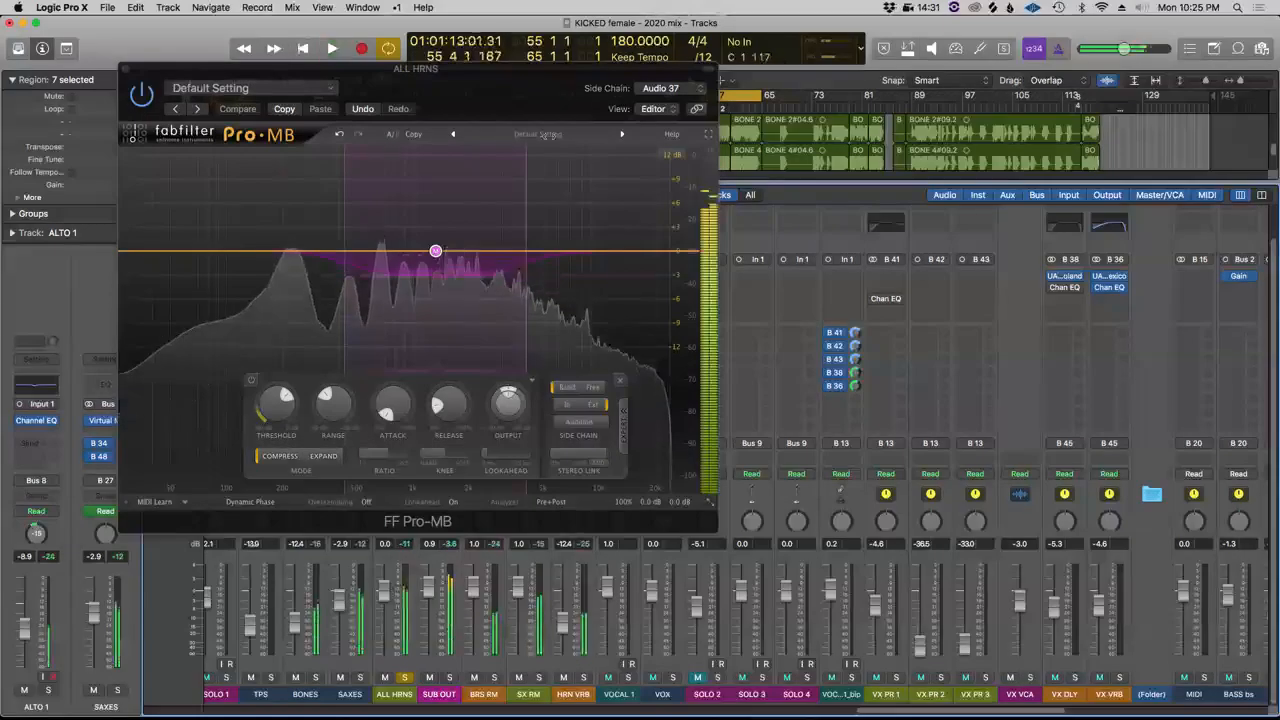
key("space")
- Play back the mix with Pro-MB open and set the cycle range to bars 74 to 89
key("space")
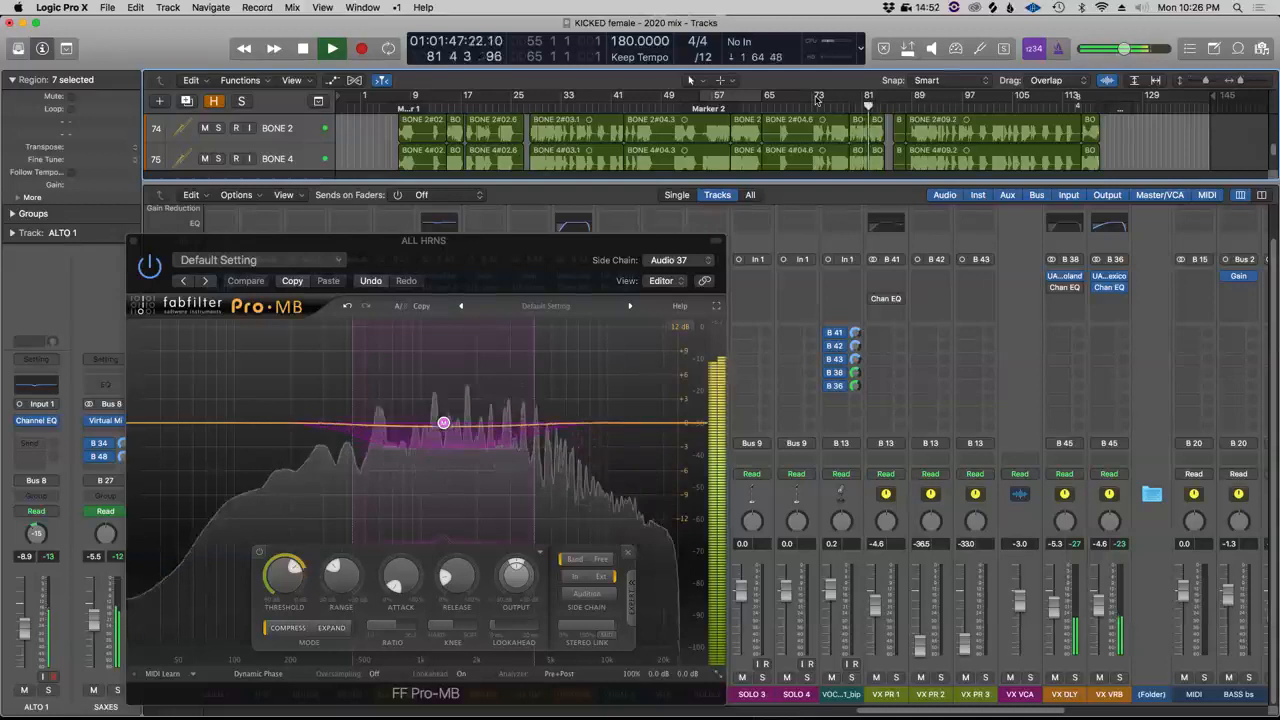
left_click_drag(817, 97, 912, 90)
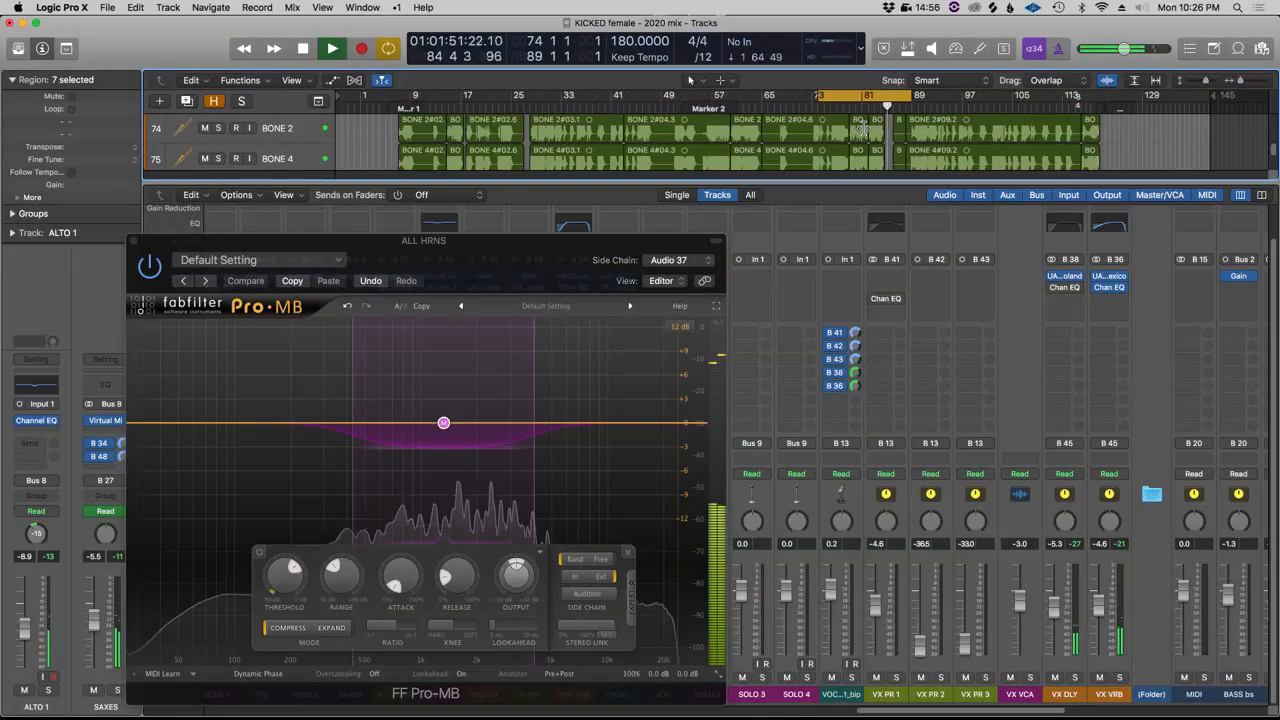
key("space")
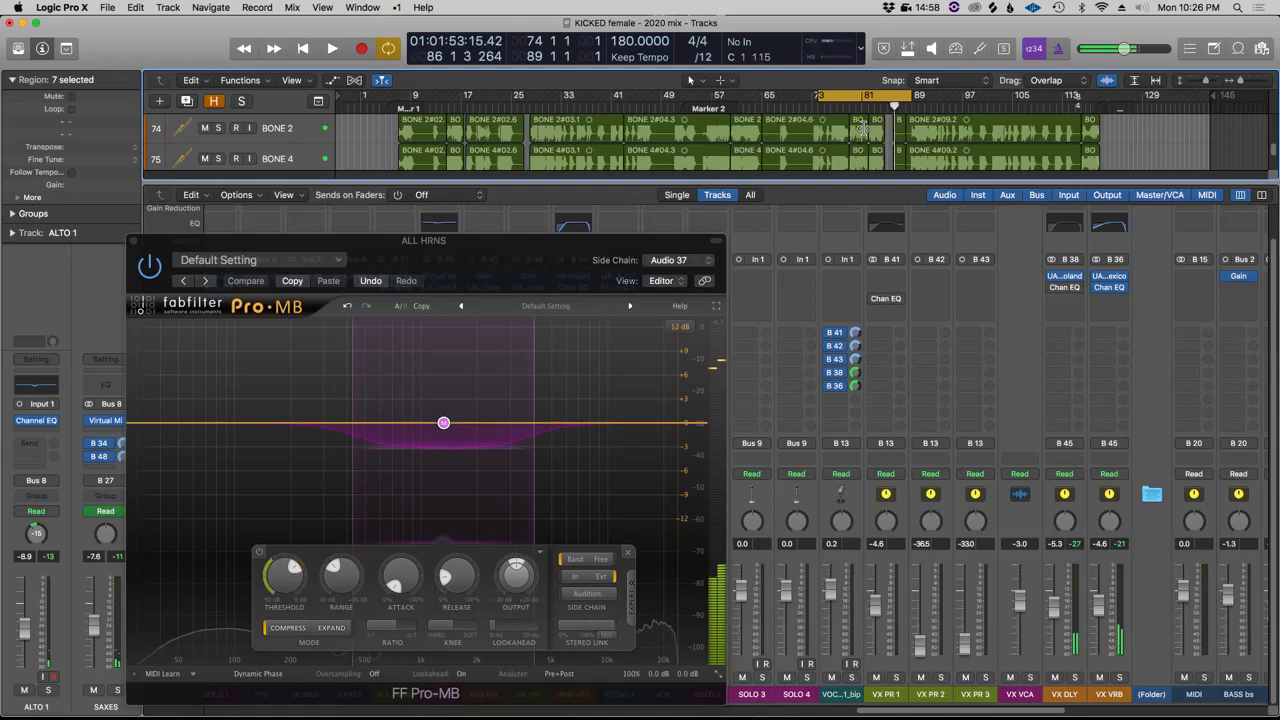
- Move the Pro-MB window clear of the horn channels, solo the BONES and TPS buses, and play them back
left_click_drag(643, 245, 645, 119)
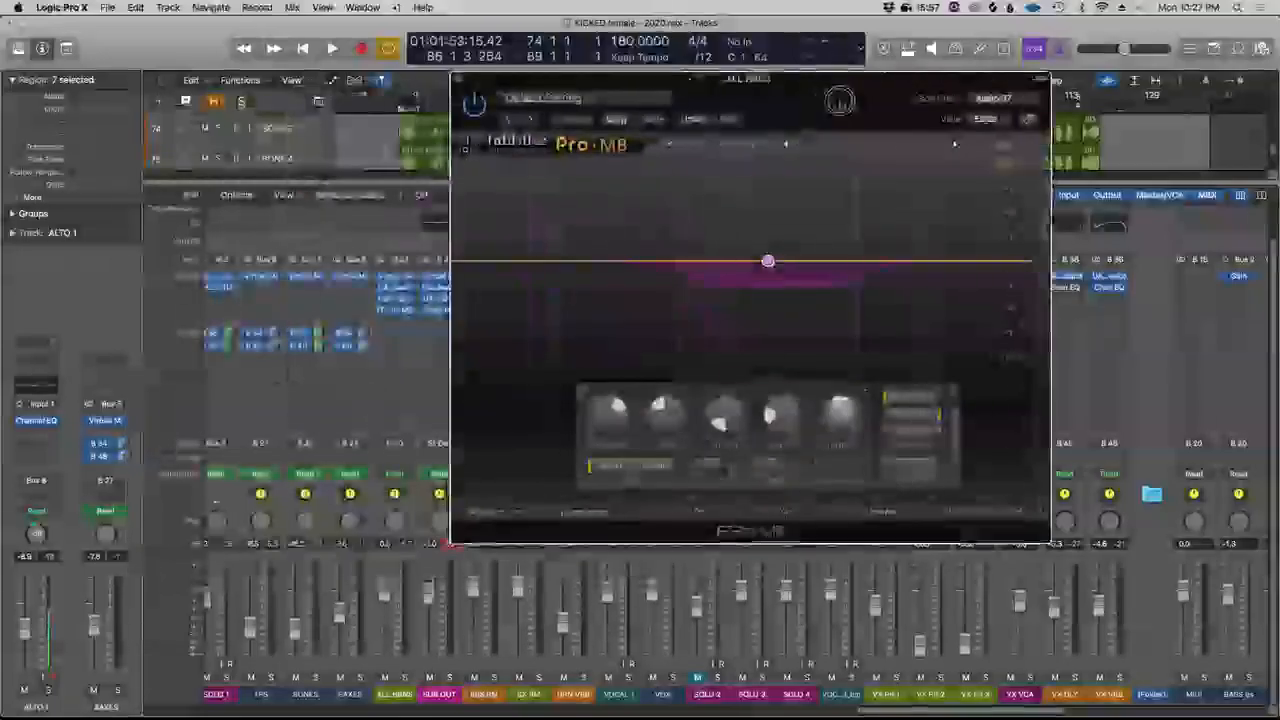
left_click(315, 677)
left_click(270, 678)
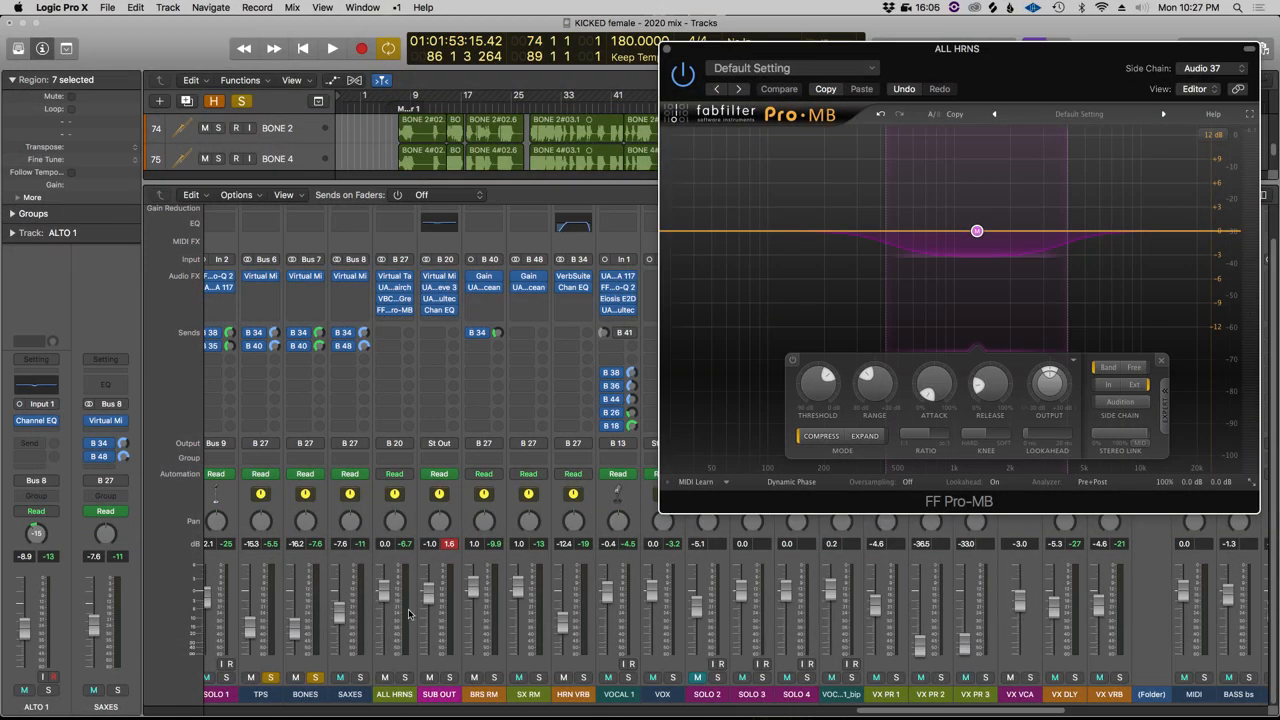
key("space")
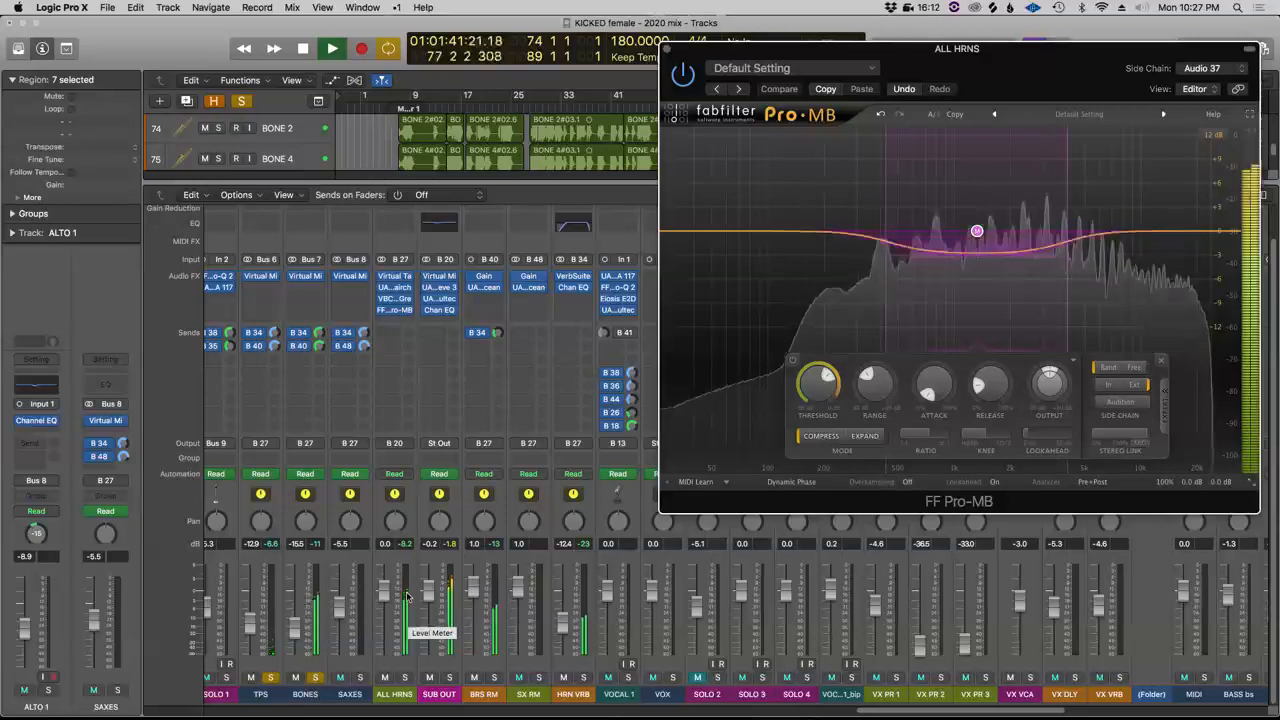
key("space")
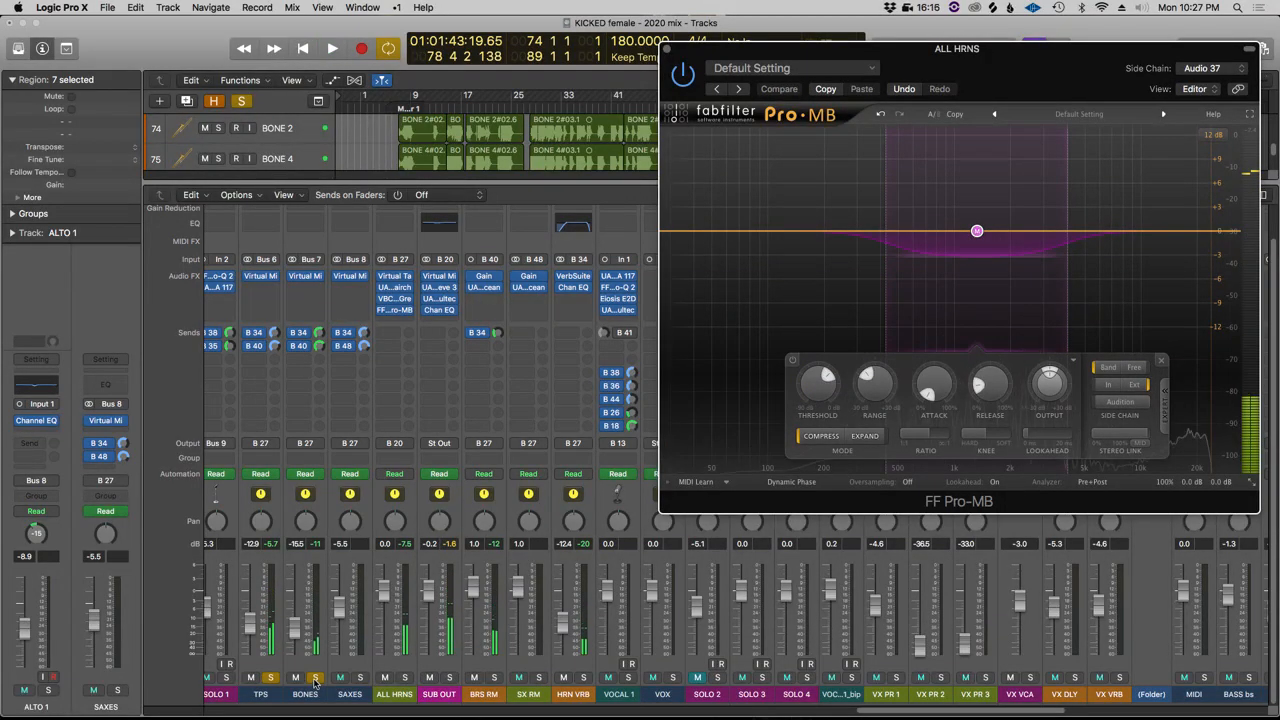
scroll(383, 640, "left", 5)
scroll(383, 638, "left", 1)
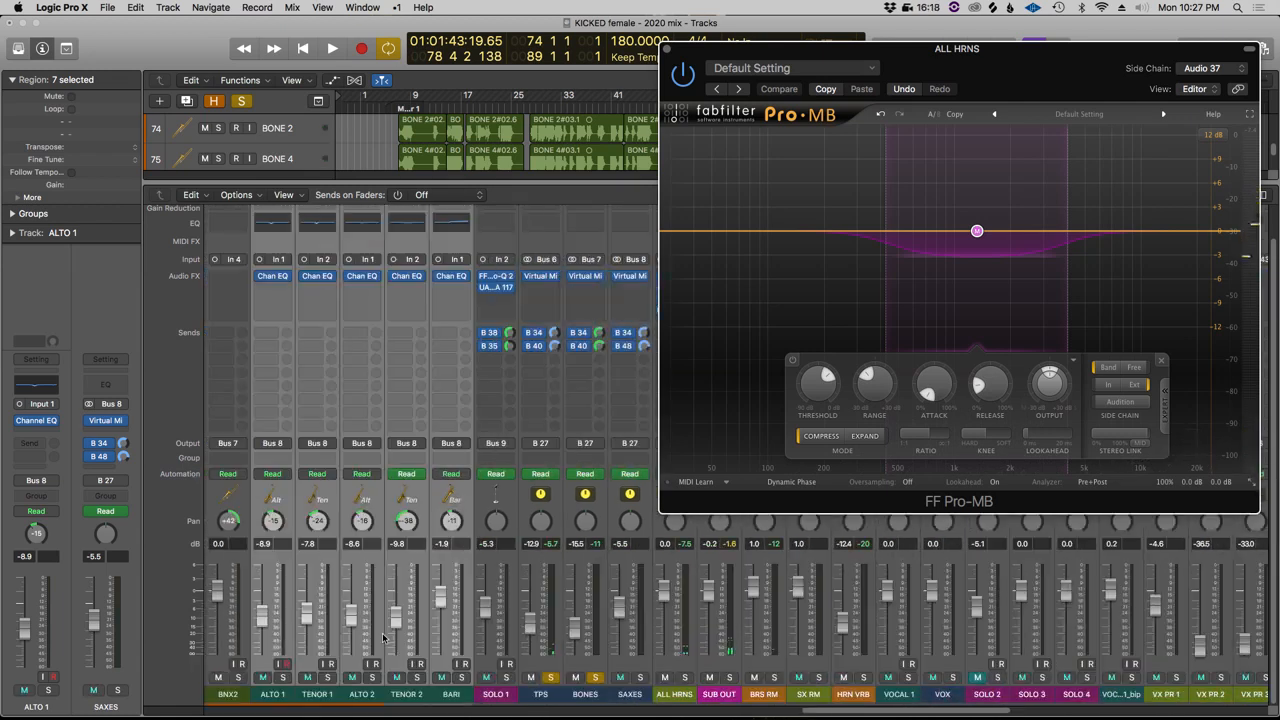
scroll(383, 638, "right", 5)
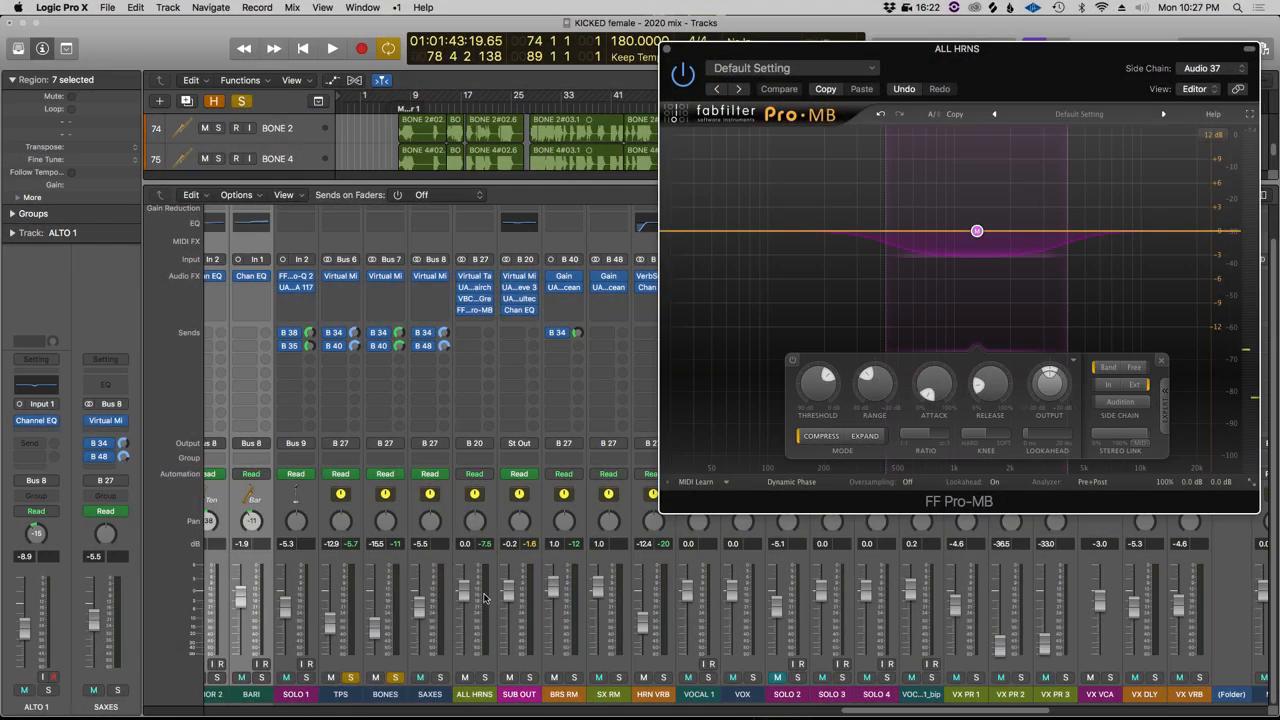
- Unsolo the BONES and TPS buses and move the Pro-MB window clear of the vocal channels
left_click(393, 680)
left_click(349, 679)
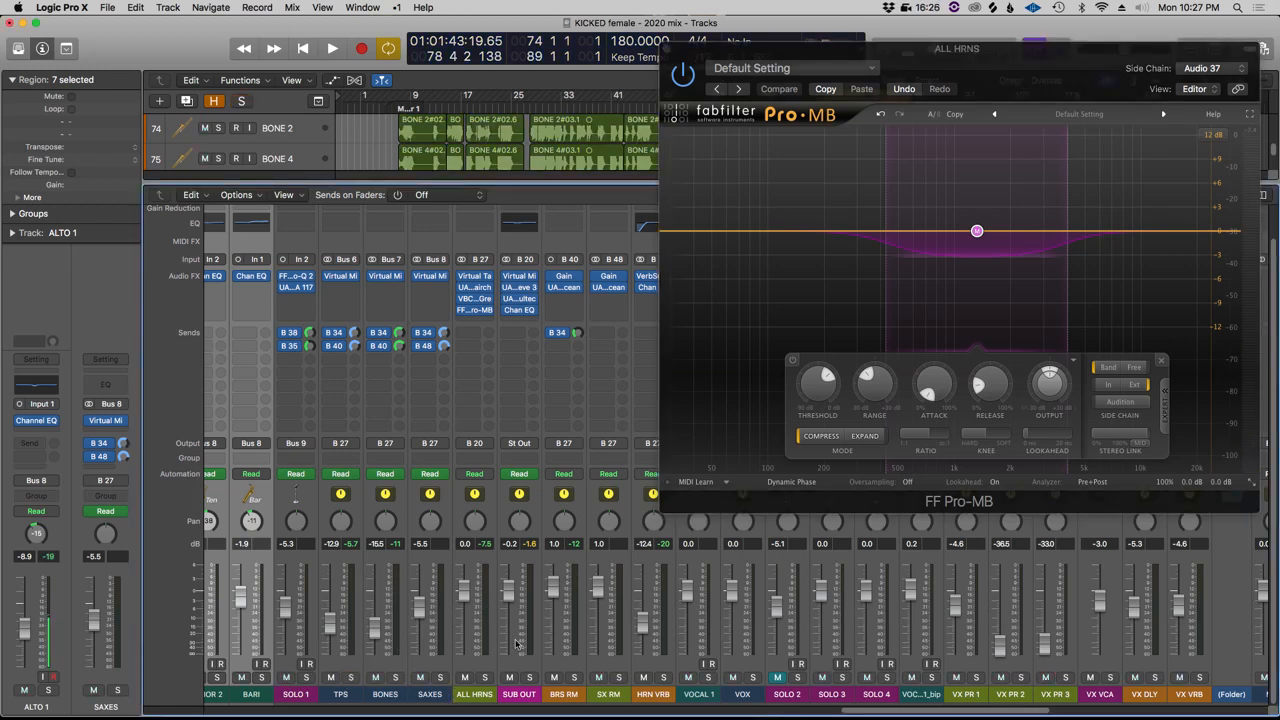
scroll(530, 620, "right", 5)
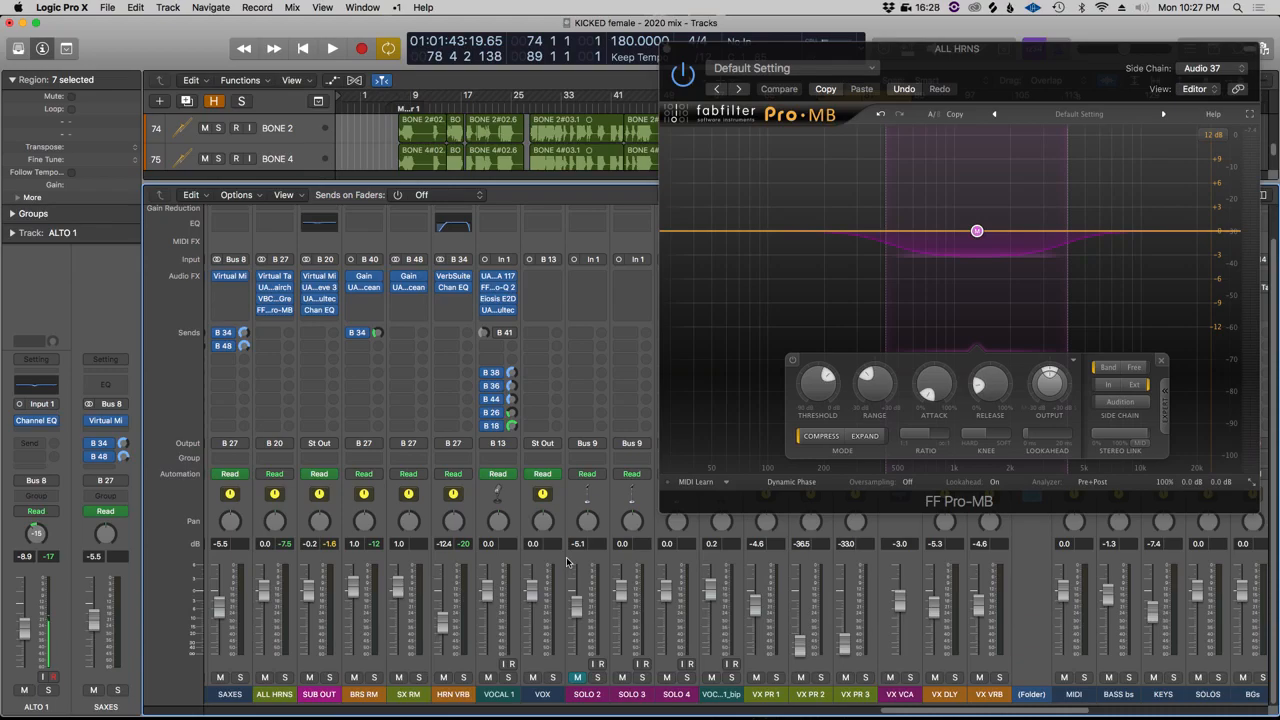
left_click_drag(958, 69, 396, 105)
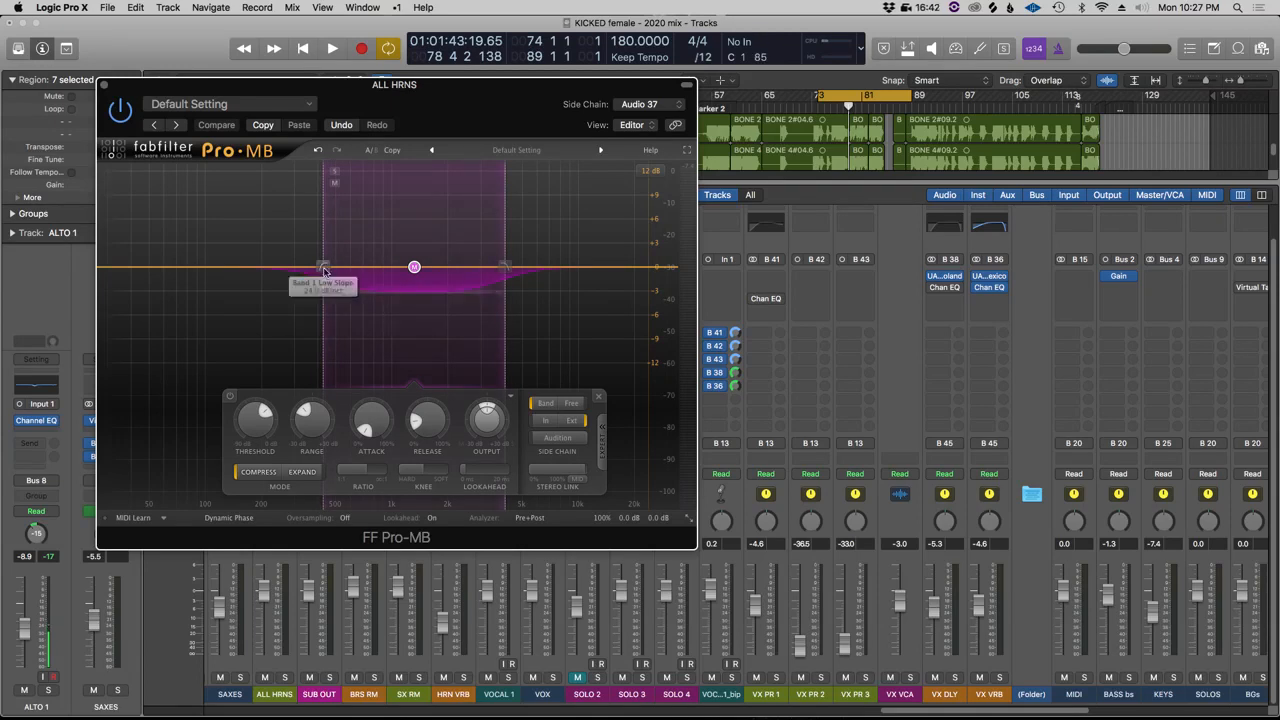
- Narrow Pro-MB's Band 1 from both edges so it centres on about 1298 Hz, and examine its range and threshold
left_click_drag(323, 268, 329, 268)
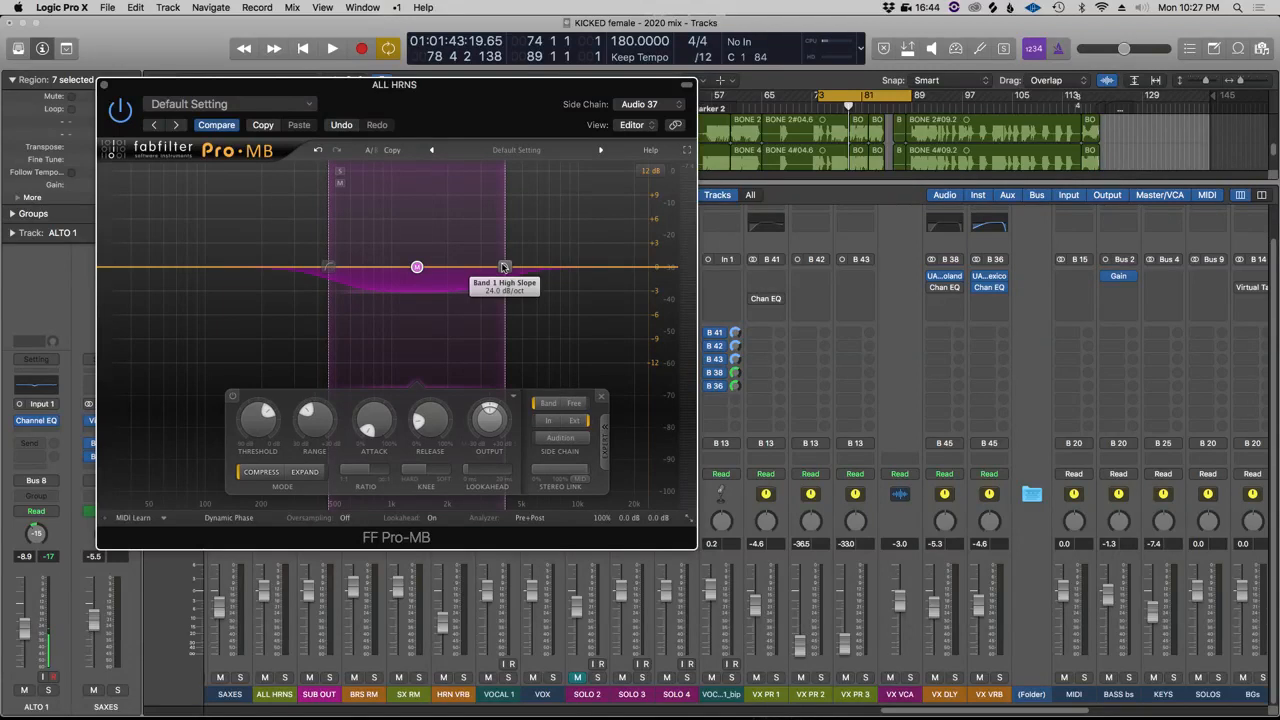
left_click_drag(495, 267, 487, 267)
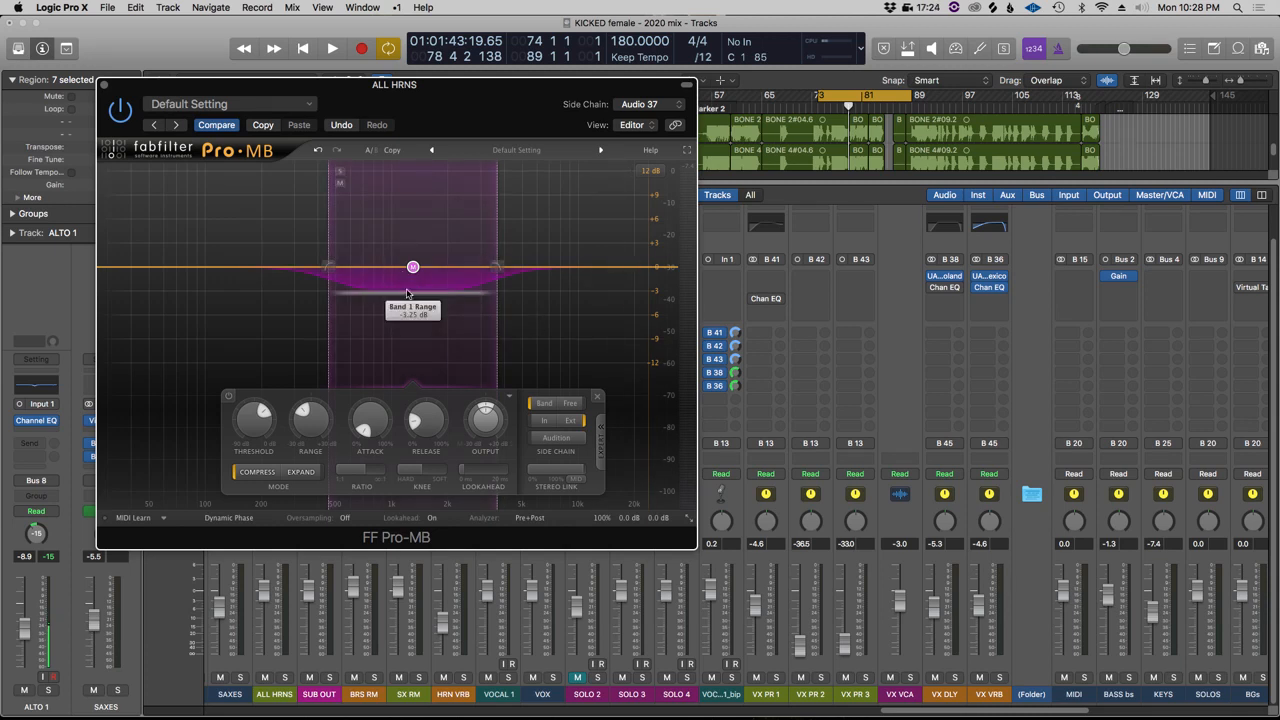
left_click_drag(409, 293, 408, 296)
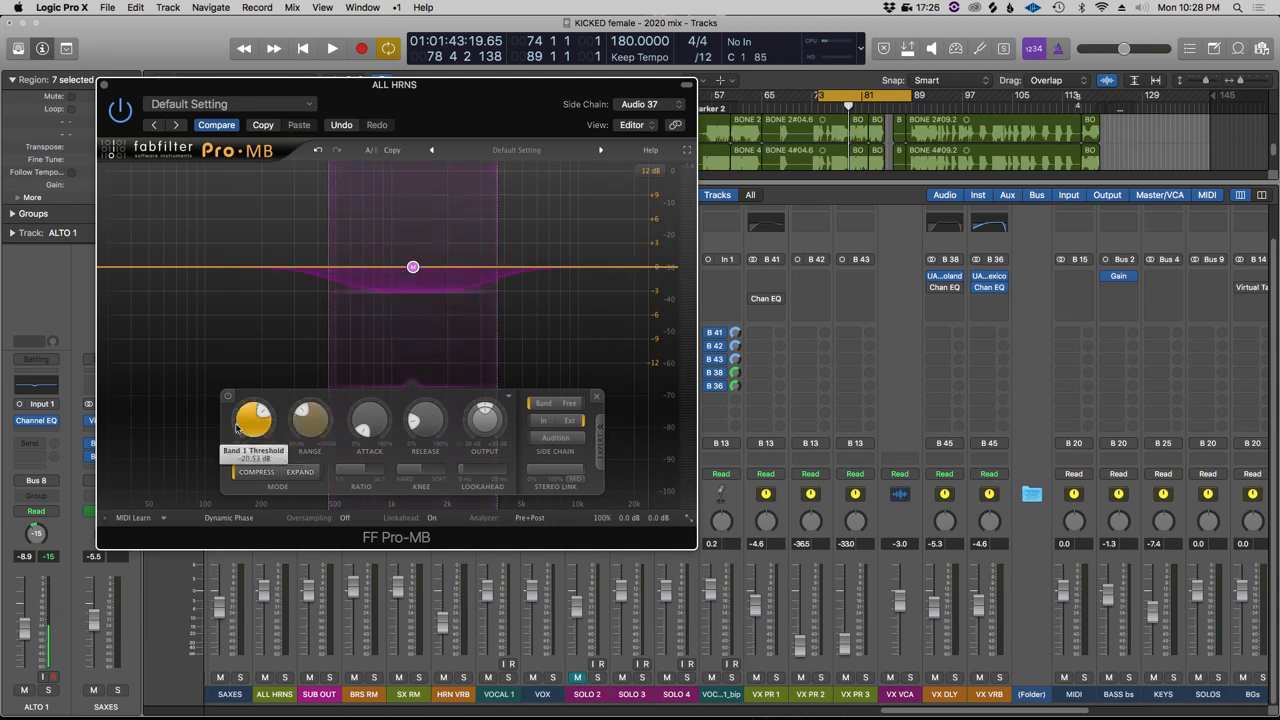
left_click_drag(248, 424, 244, 432)
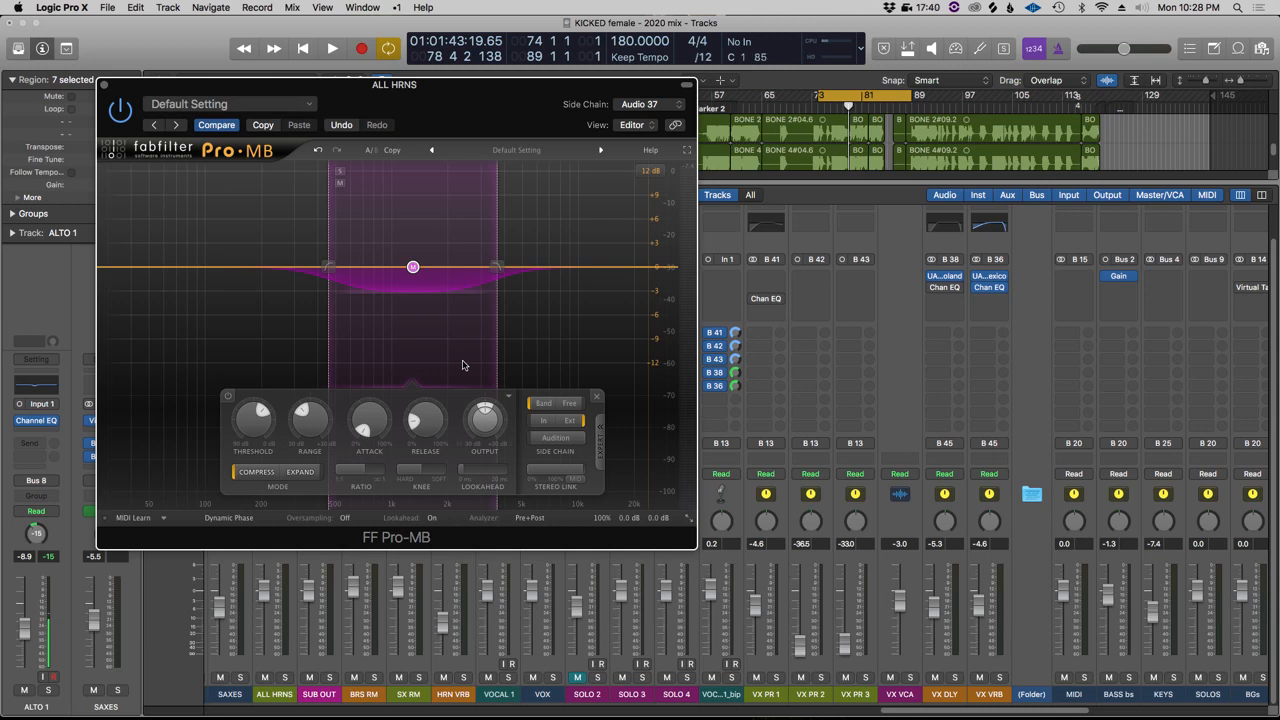
mouse_move(413, 268)
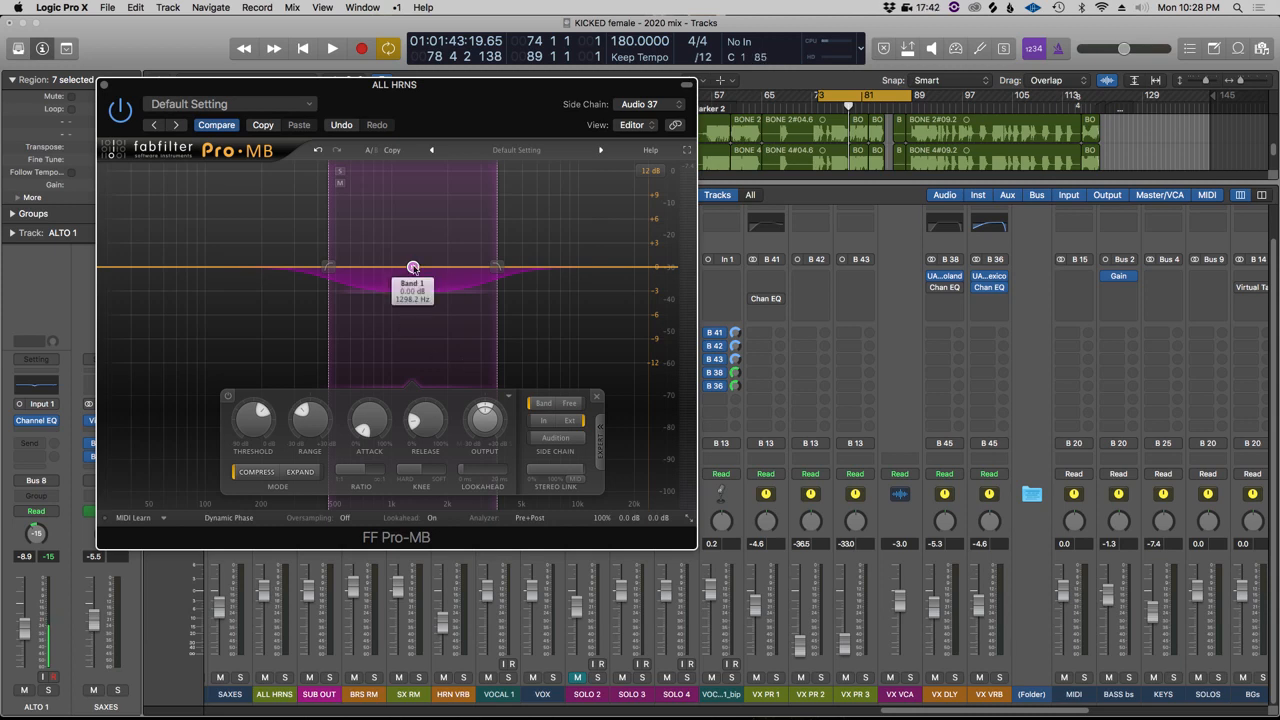
mouse_move(569, 476)
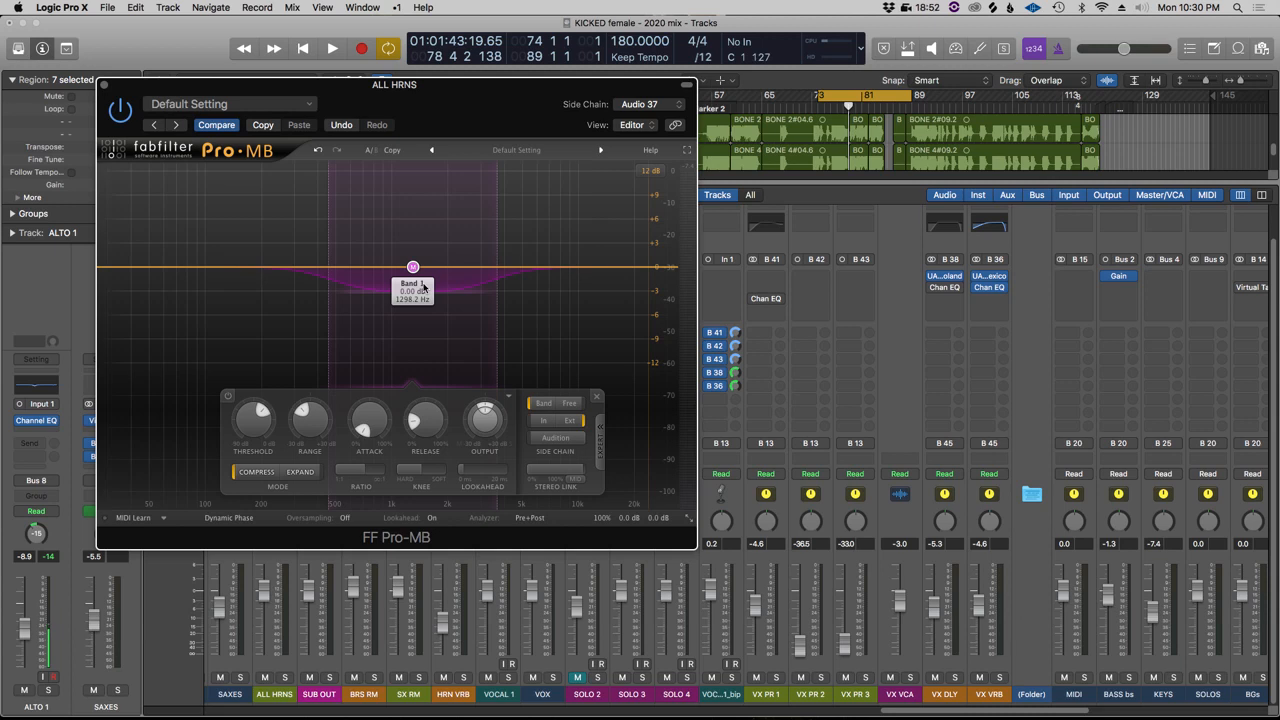
- Play back the full mix with Pro-MB open and move its window off the timeline
key("space")
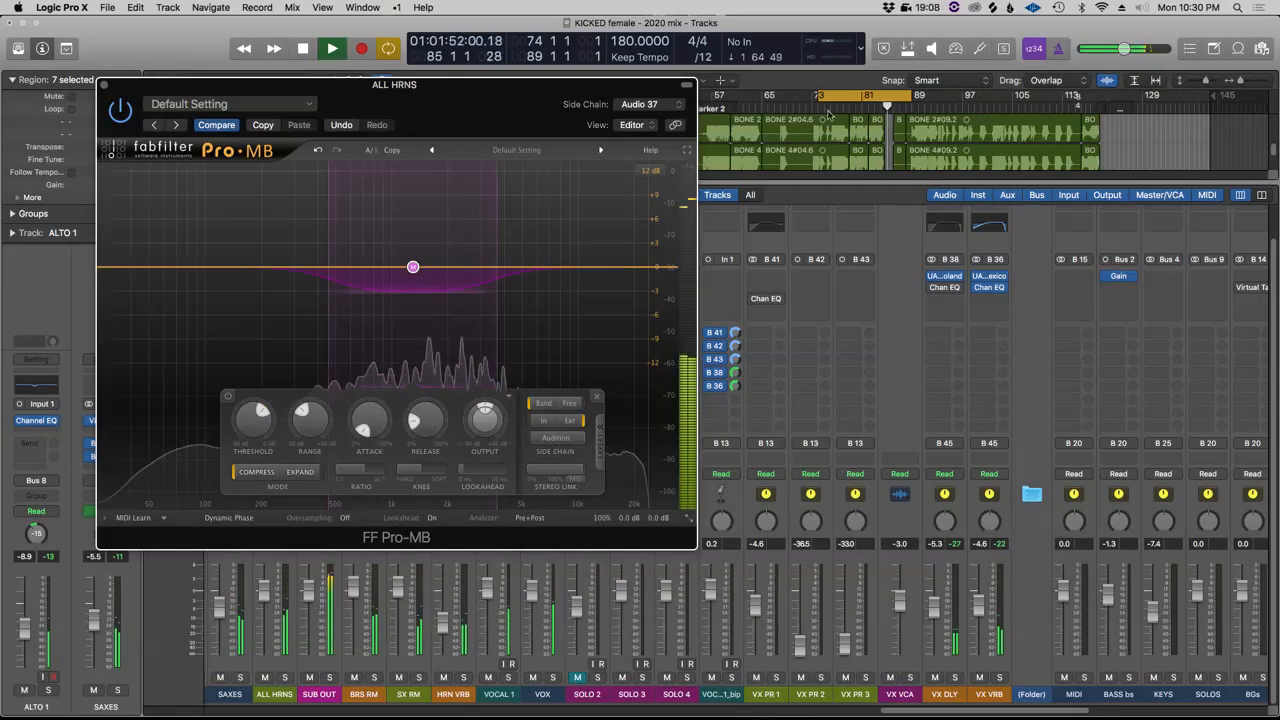
left_click_drag(492, 110, 618, 189)
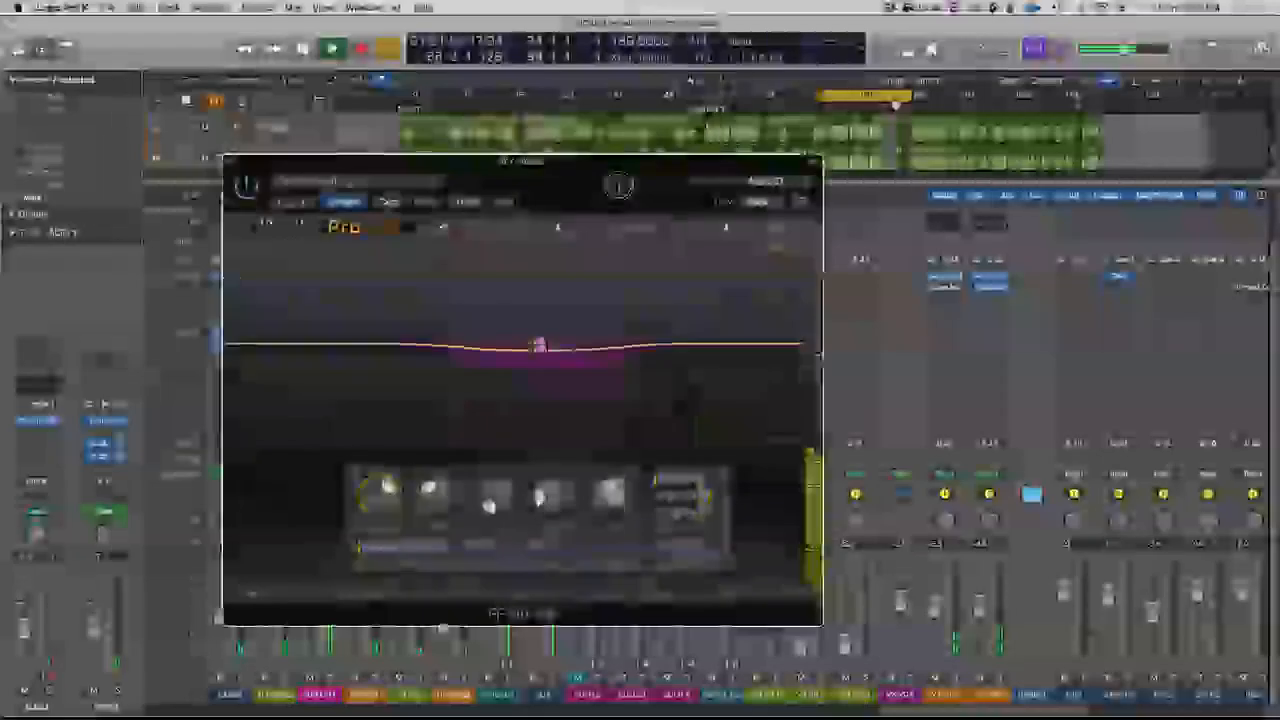
key("space")
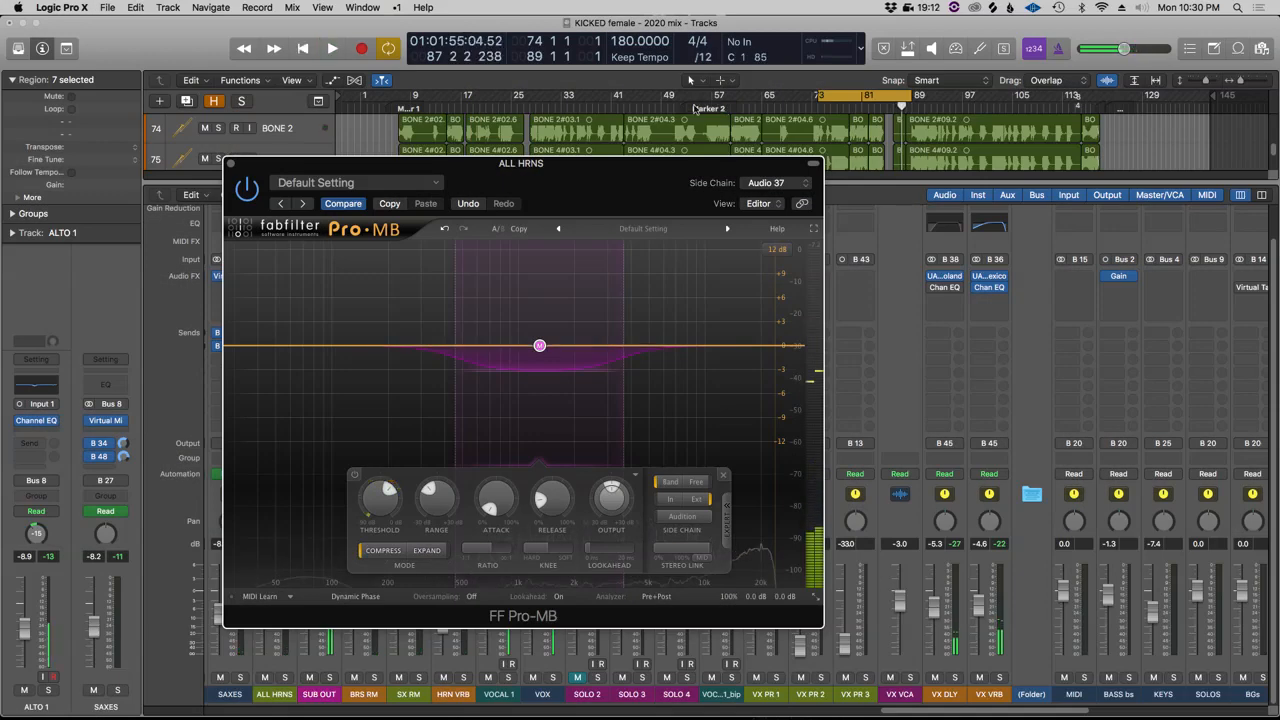
- Play back the mix from Marker 2 to examine Band 1's compression, and move the Pro-MB window clear of the horn faders
left_click(706, 110)
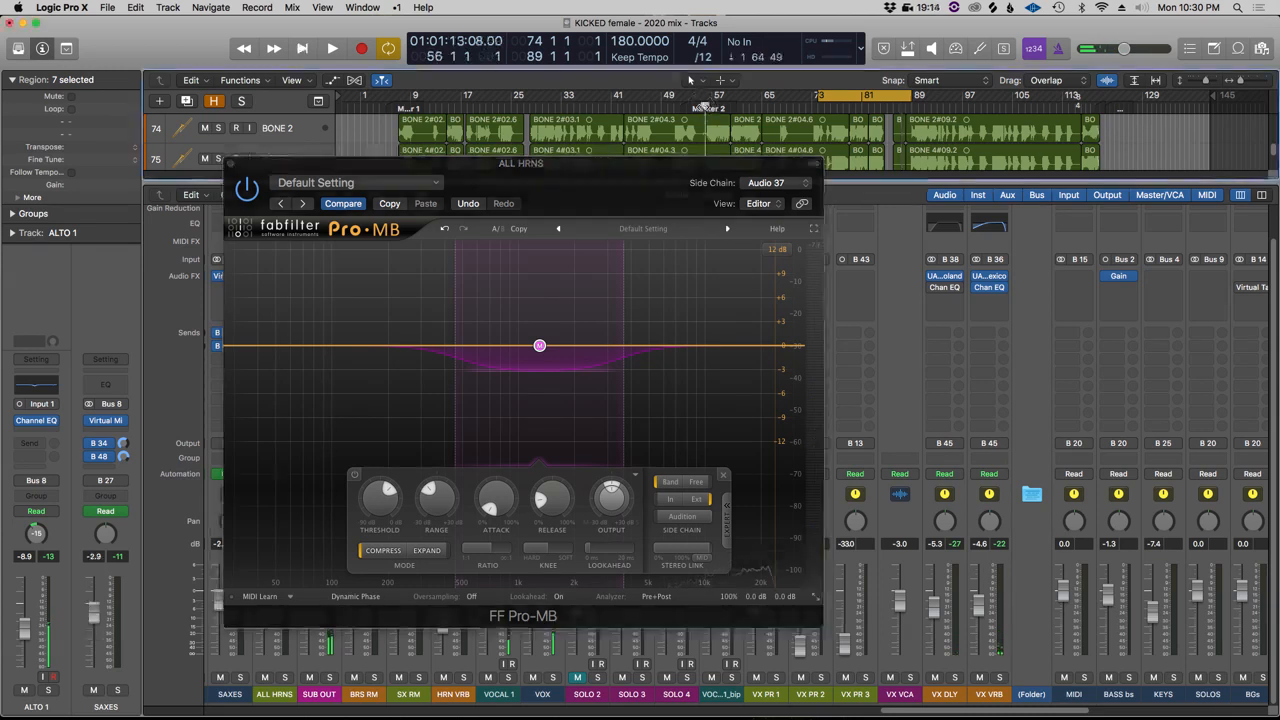
key("space")
mouse_move(533, 352)
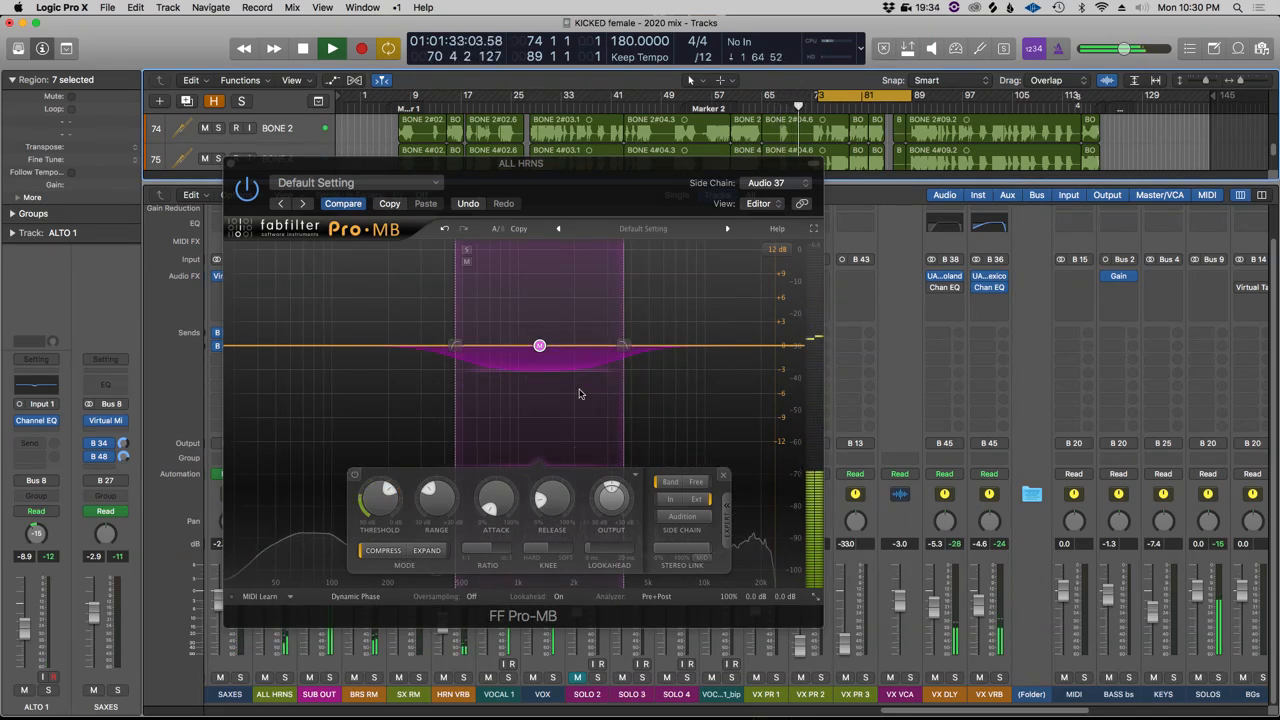
key("space")
left_click(624, 180)
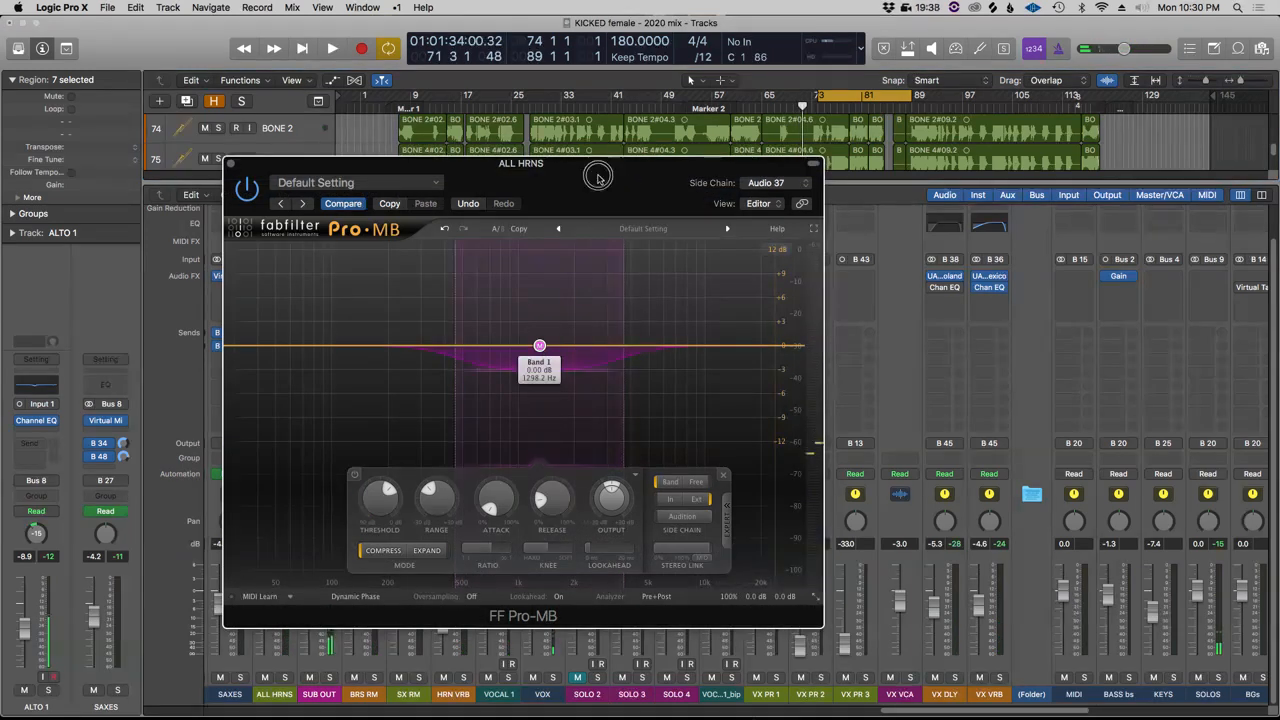
left_click_drag(600, 180, 487, 87)
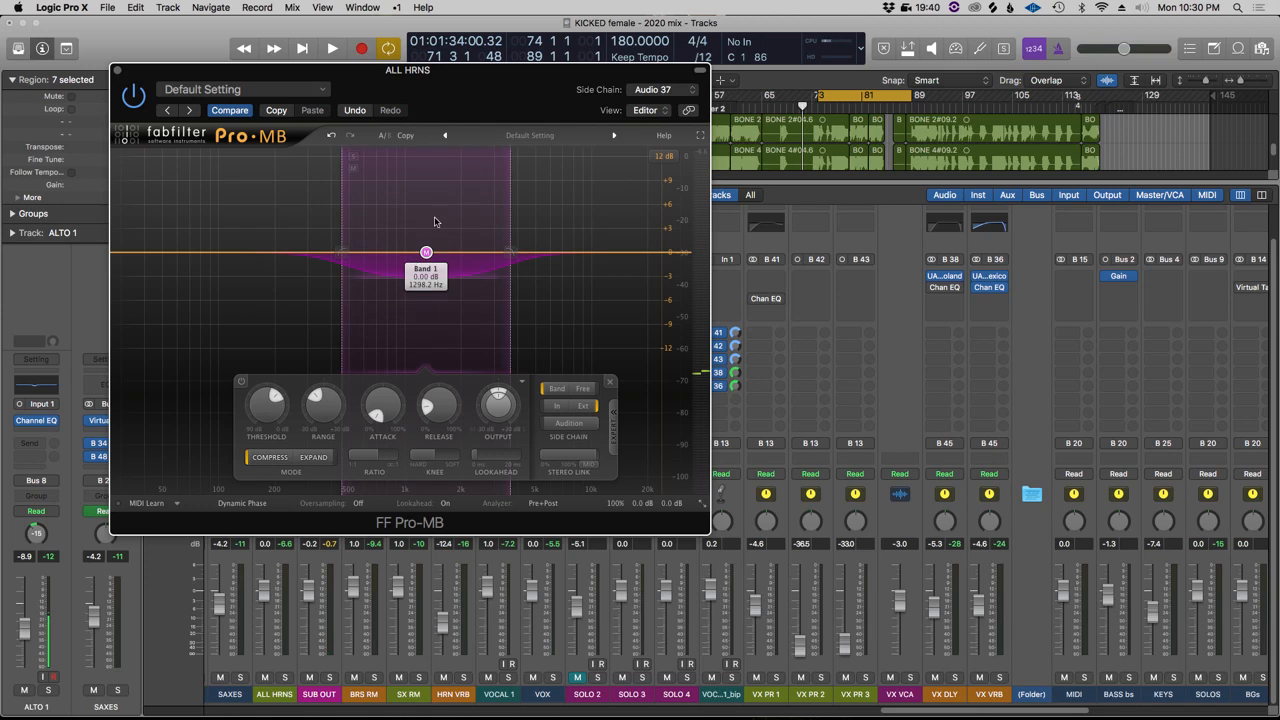